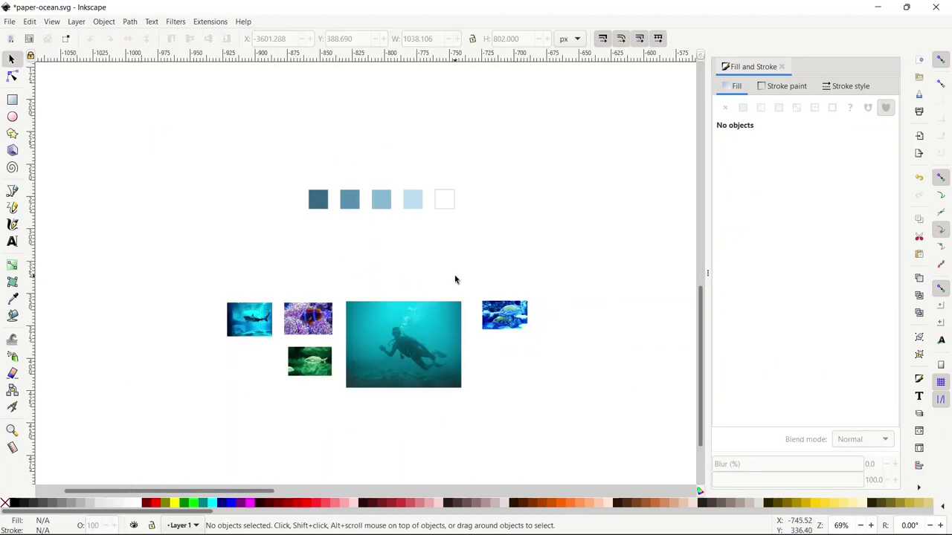
# Draw a rectangle above the colour swatches and set its size to 800 × 500 px
pyautogui.click(725, 90)
pyautogui.press('space')
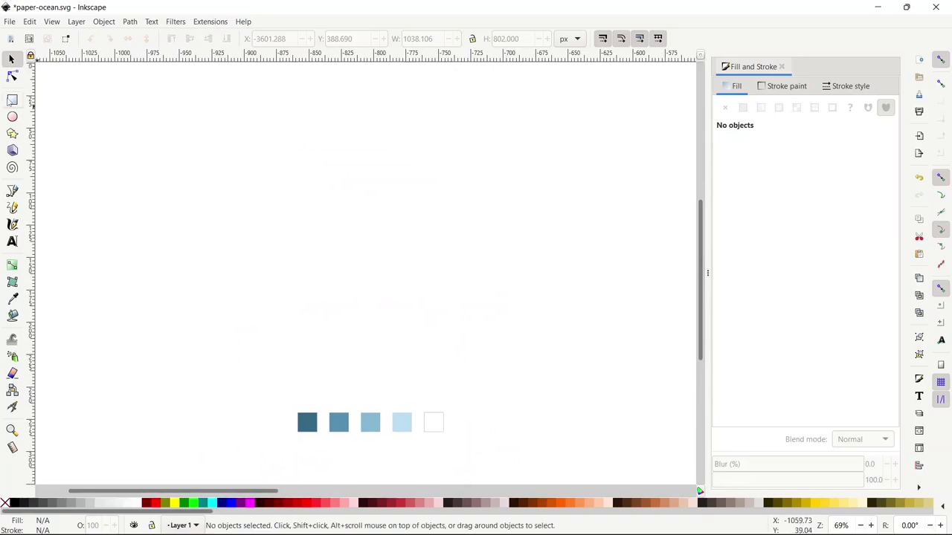
pyautogui.press('r')
pyautogui.moveTo(179, 189)
pyautogui.mouseDown()
pyautogui.moveTo(378, 369)
pyautogui.moveTo(544, 401)
pyautogui.mouseUp()
pyautogui.moveTo(77, 42); pyautogui.dragTo(33, 47)
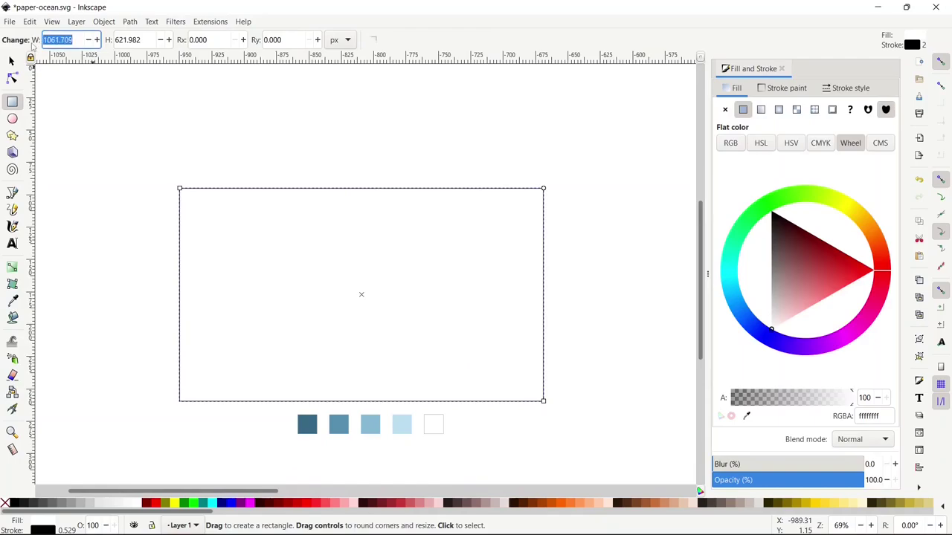
pyautogui.write('800')
pyautogui.press('Tab')
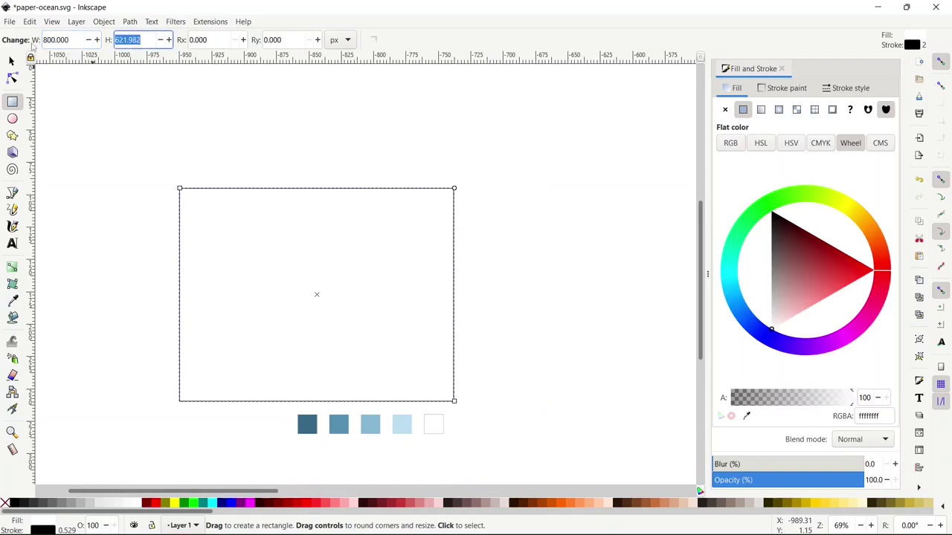
pyautogui.write('500')
pyautogui.press('Return')
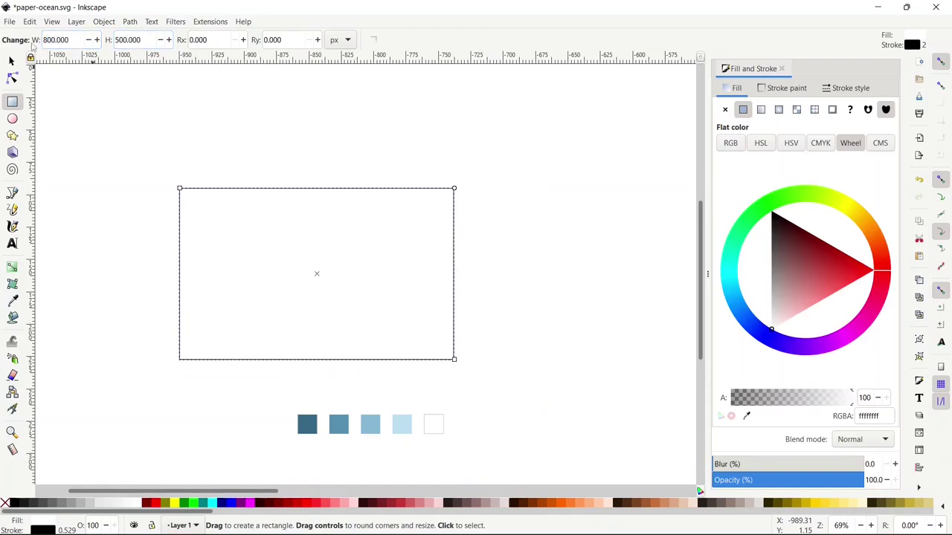
# Move the rectangle so it sits centred just above the row of colour swatches
pyautogui.press('s')
pyautogui.moveTo(266, 246); pyautogui.dragTo(316, 284)
pyautogui.scroll(-2, 322, 215)
pyautogui.press('z')
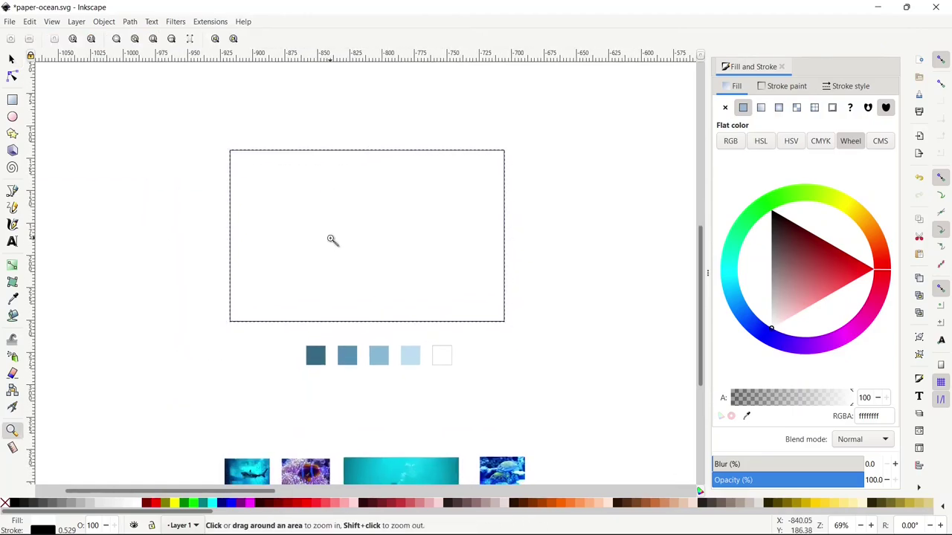
pyautogui.click(330, 236)
pyautogui.press('space')
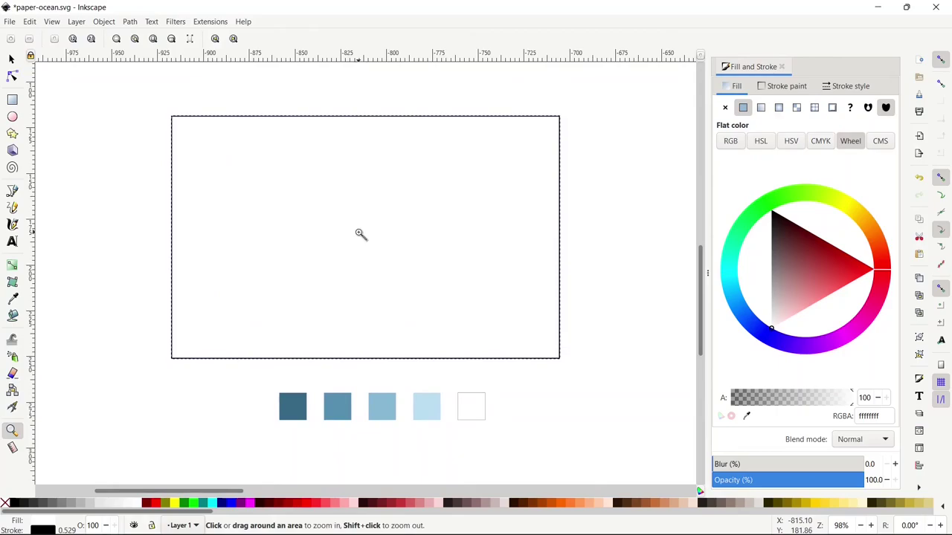
# Fill stacked copies of the rectangle with the five swatch colours in order, from the darkest blue up to white on top
pyautogui.press('d')
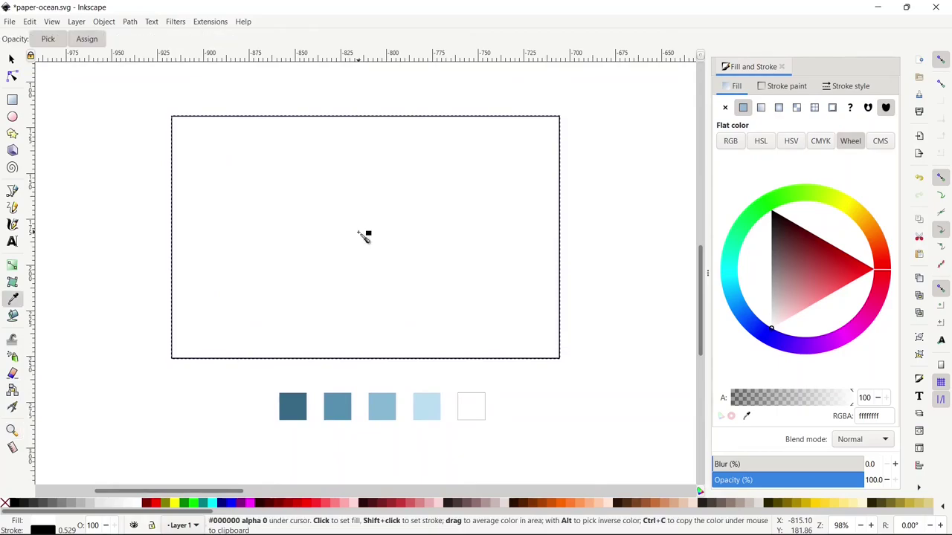
pyautogui.click(295, 413)
pyautogui.click(340, 407)
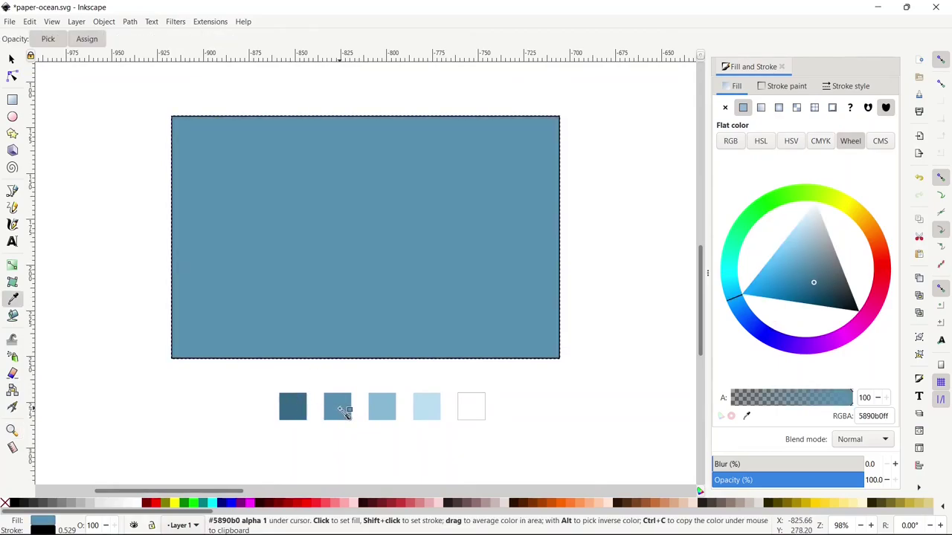
pyautogui.click(382, 408)
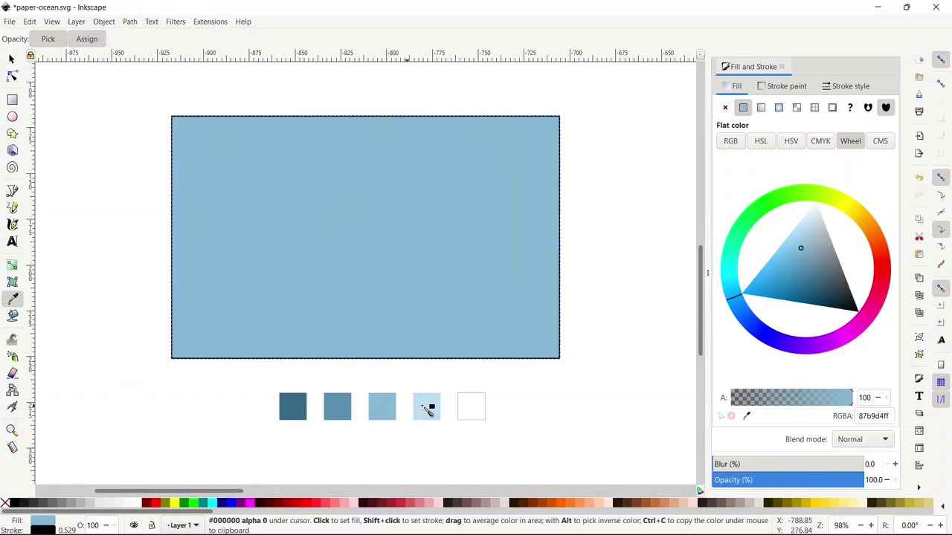
pyautogui.click(427, 408)
pyautogui.click(472, 408)
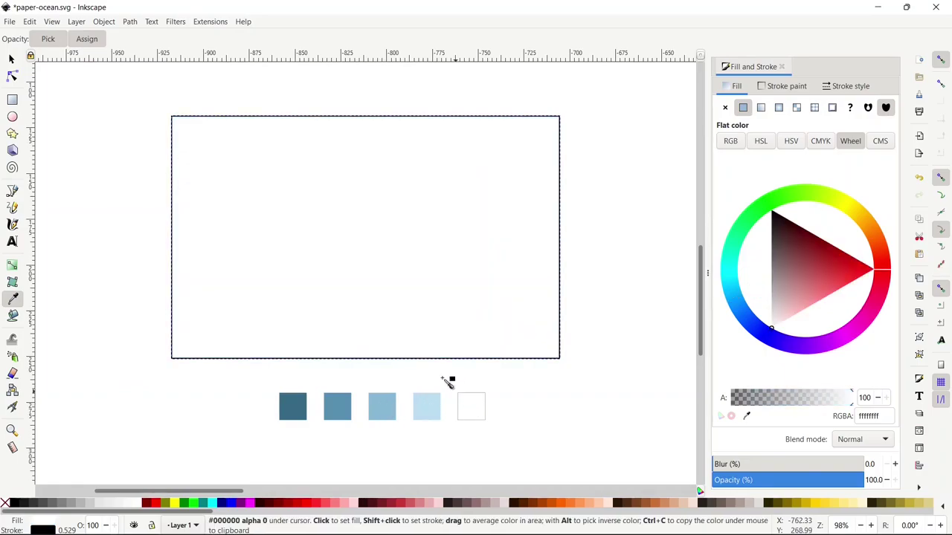
# Draw a closed, uneven straight-segment outline with the Pen tool just inside the edges of the white rectangle
pyautogui.press('b')
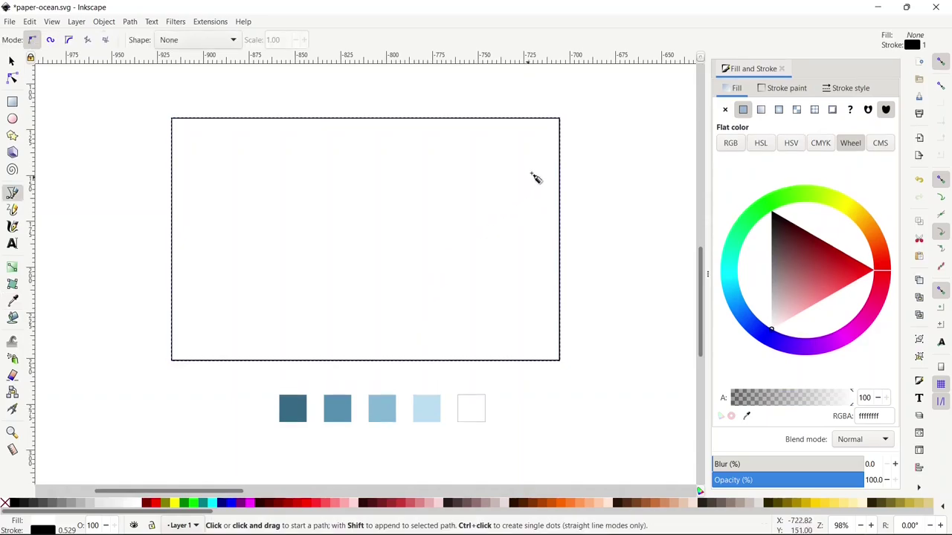
pyautogui.click(542, 158)
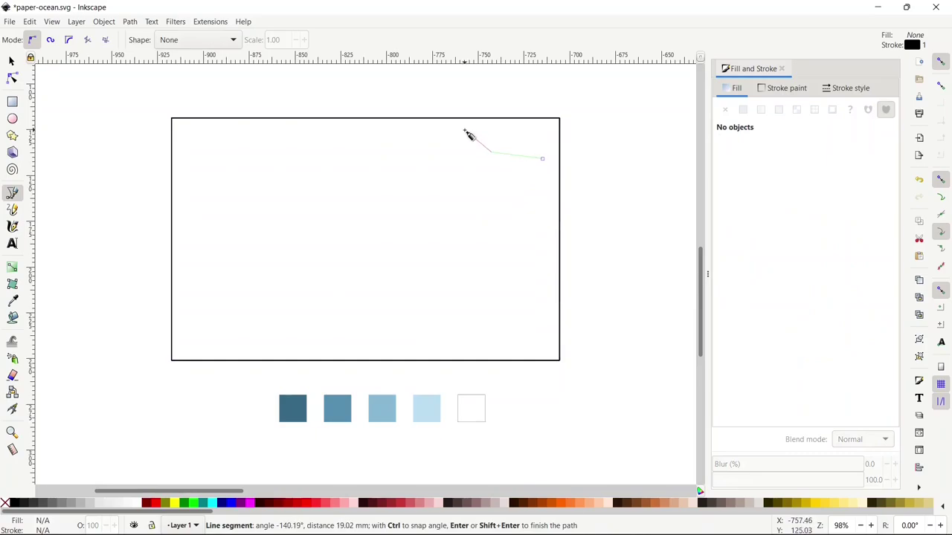
pyautogui.click(461, 131)
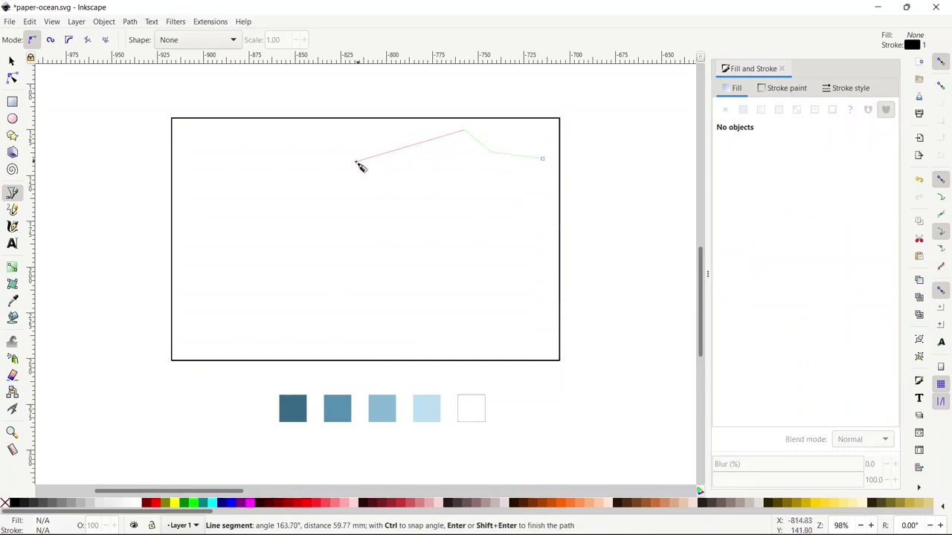
pyautogui.click(350, 162)
pyautogui.click(267, 132)
pyautogui.click(183, 174)
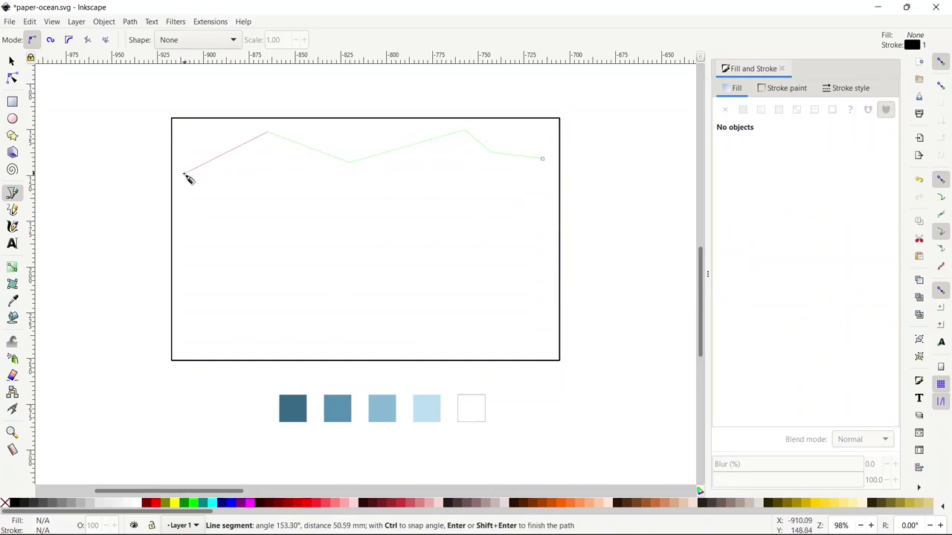
pyautogui.click(191, 289)
pyautogui.click(208, 327)
pyautogui.click(246, 319)
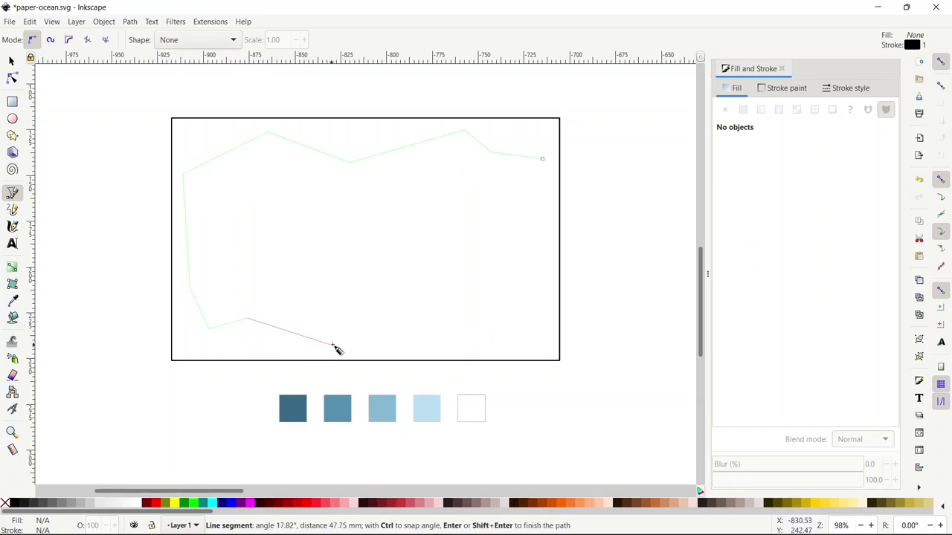
pyautogui.click(370, 347)
pyautogui.click(458, 318)
pyautogui.click(535, 346)
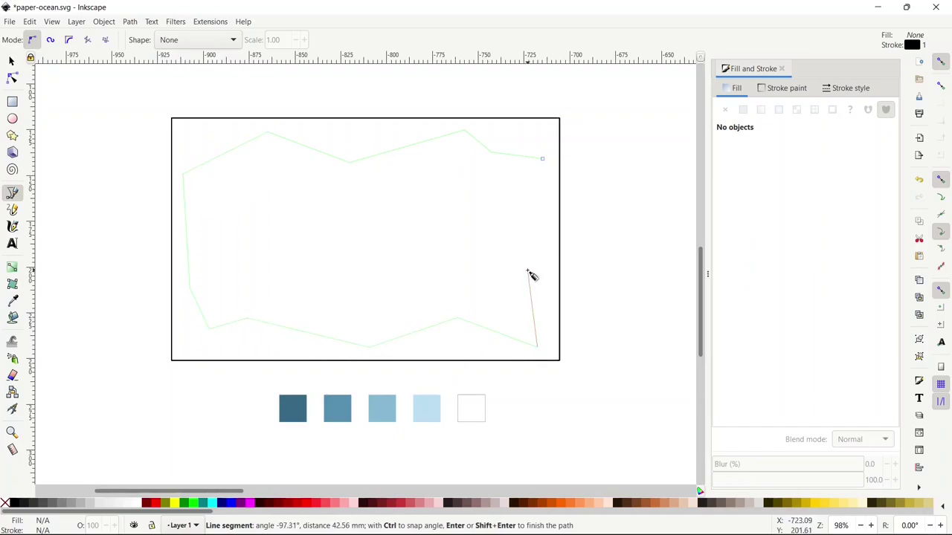
pyautogui.click(528, 267)
pyautogui.click(542, 159)
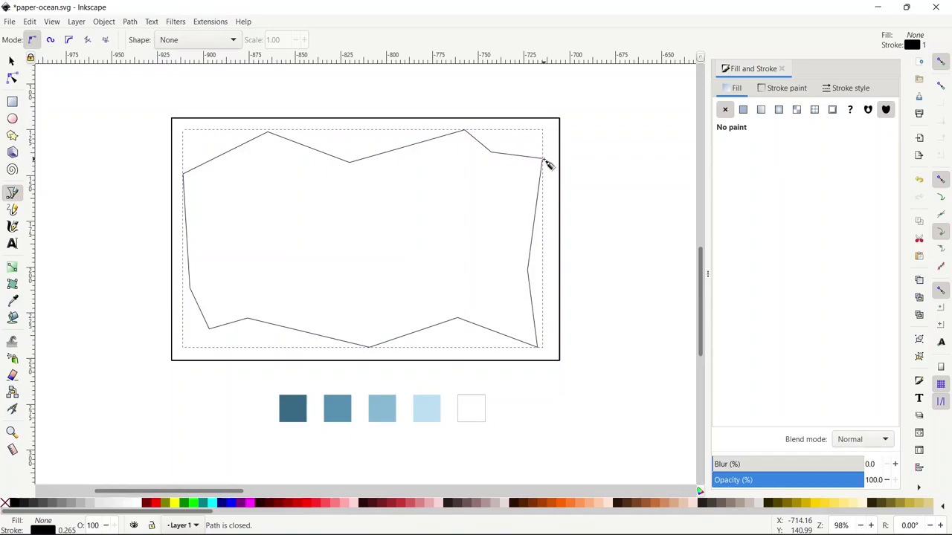
# Make all nodes of the outline smooth and subtract it from the white rectangle to cut a wavy opening
pyautogui.press('n')
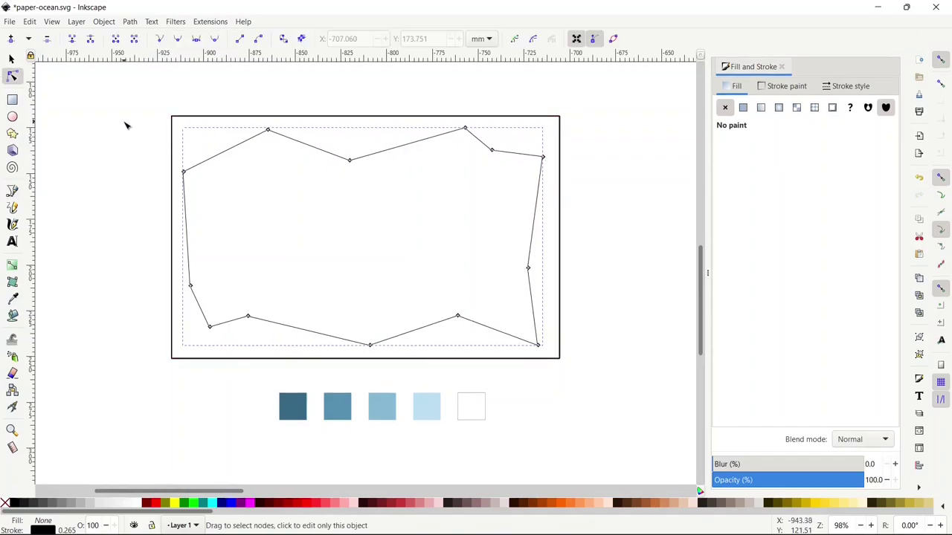
pyautogui.moveTo(122, 121); pyautogui.dragTo(584, 355)
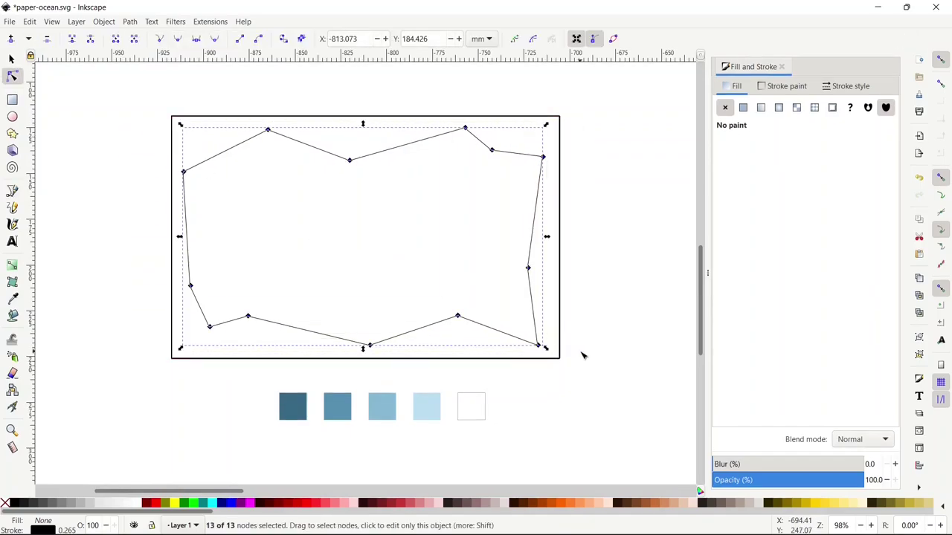
pyautogui.click(179, 38)
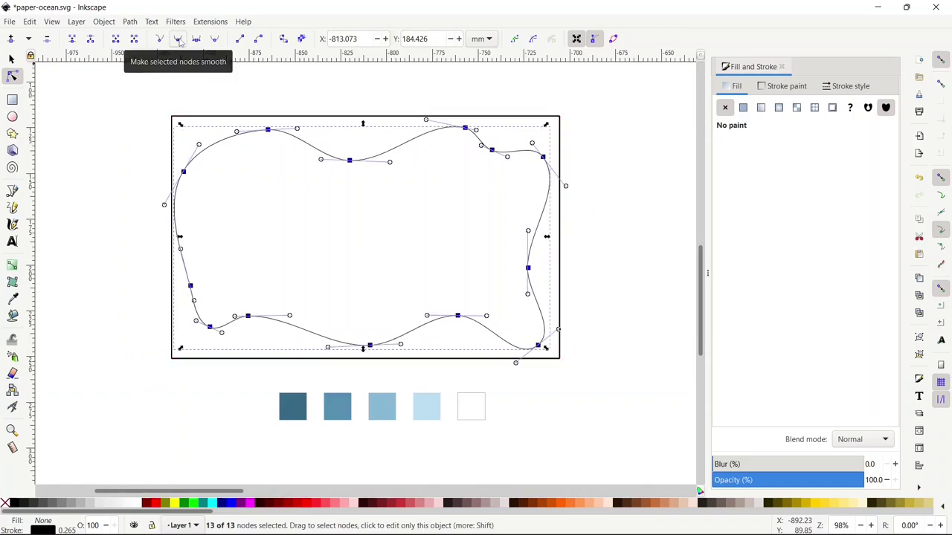
pyautogui.press('s')
pyautogui.keyDown('shift'); pyautogui.click(283, 208); pyautogui.keyUp('shift')
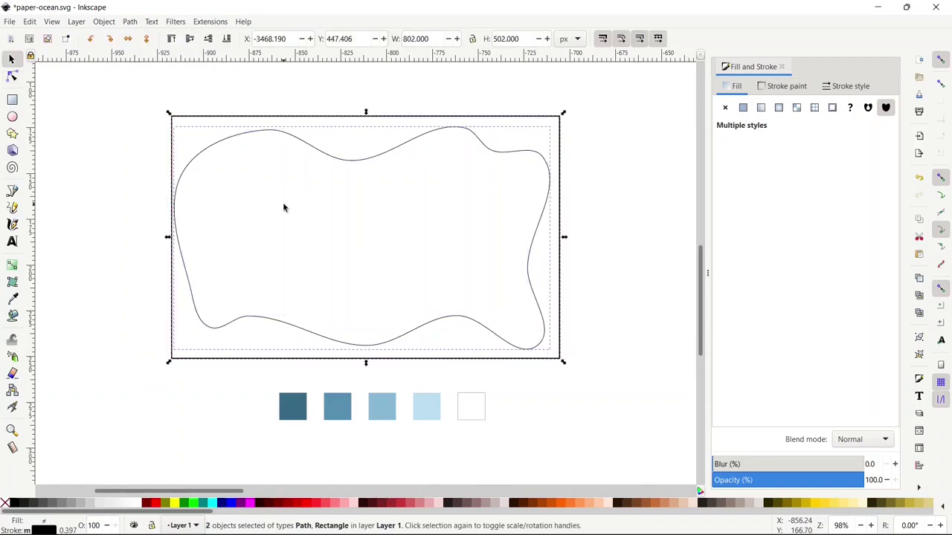
pyautogui.hotkey('ctrl', '-')
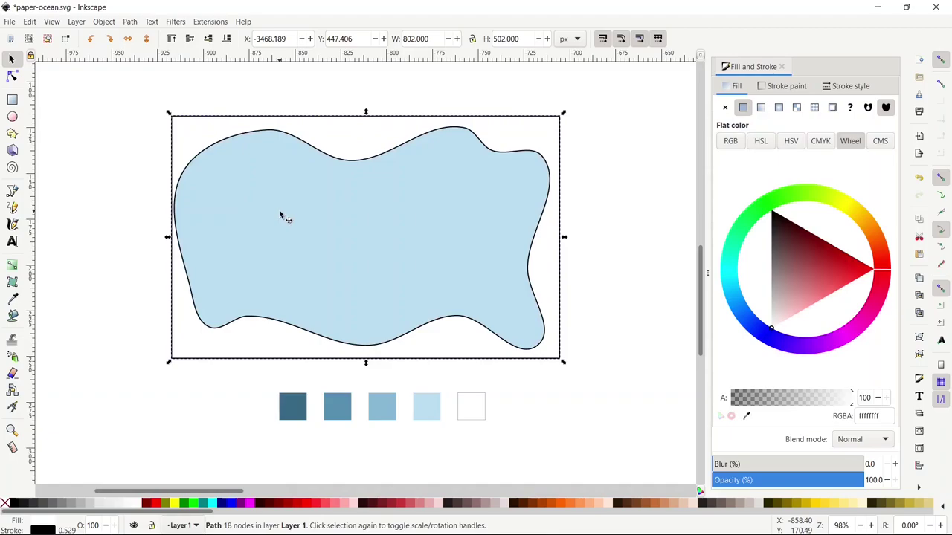
# Draw a second closed straight-segment outline inside the light blue area, roughly following the wavy edge of the white layer
pyautogui.press('b')
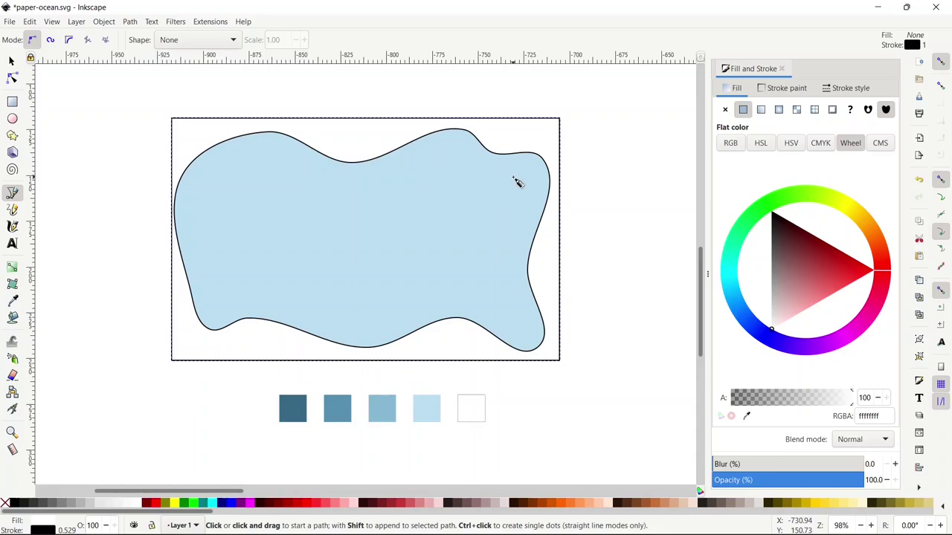
pyautogui.click(518, 177)
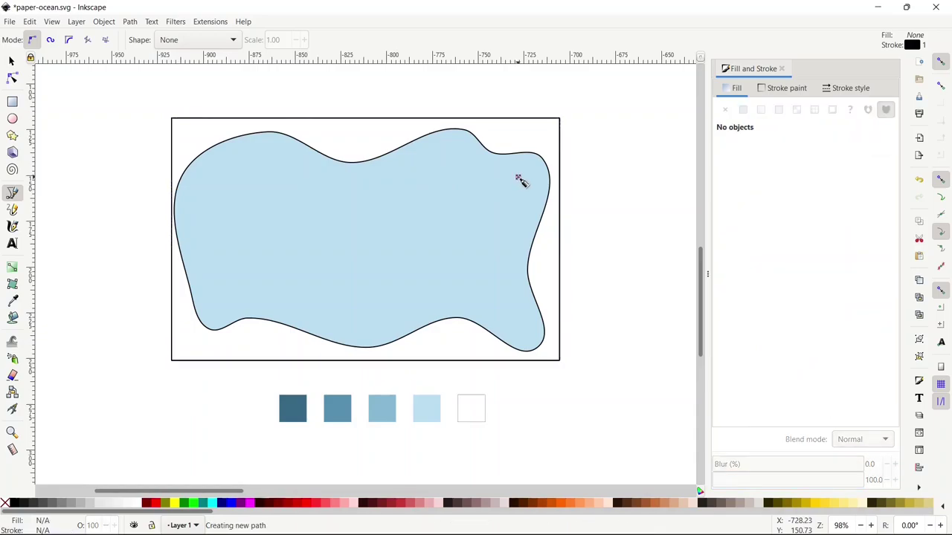
pyautogui.click(466, 176)
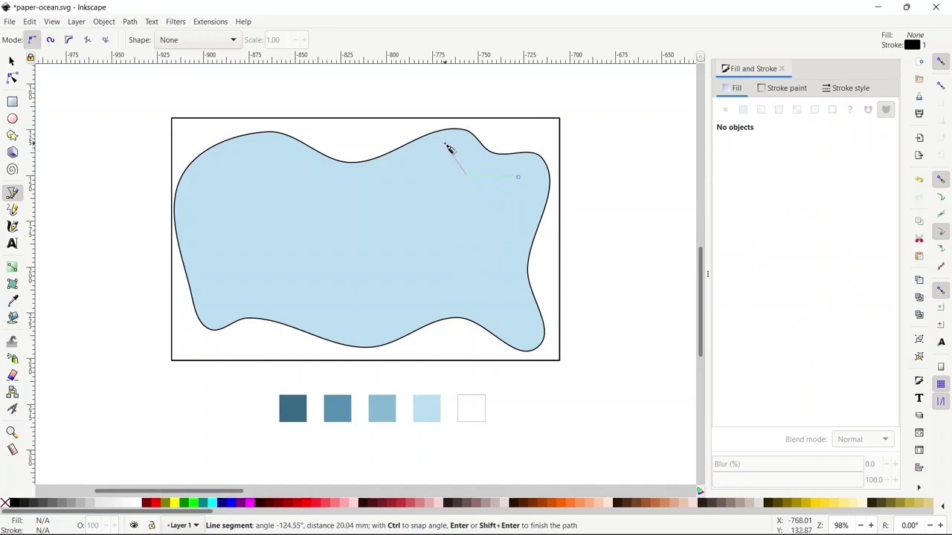
pyautogui.click(449, 146)
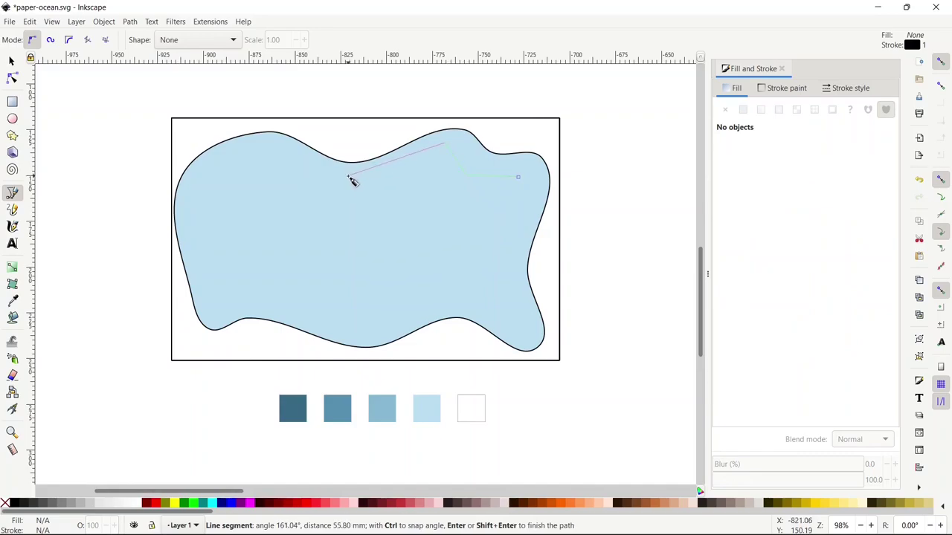
pyautogui.click(352, 181)
pyautogui.click(246, 156)
pyautogui.click(210, 187)
pyautogui.click(180, 213)
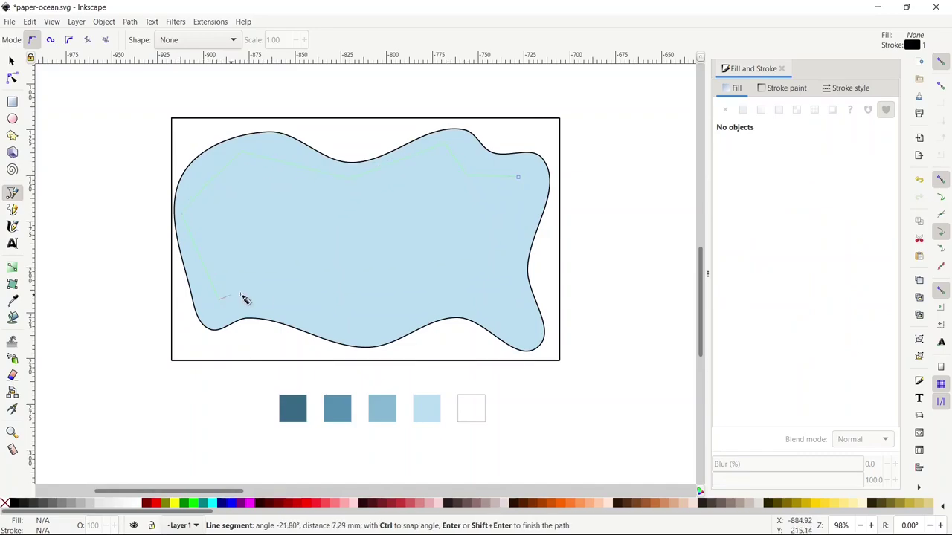
pyautogui.click(216, 297)
pyautogui.click(365, 319)
pyautogui.click(478, 300)
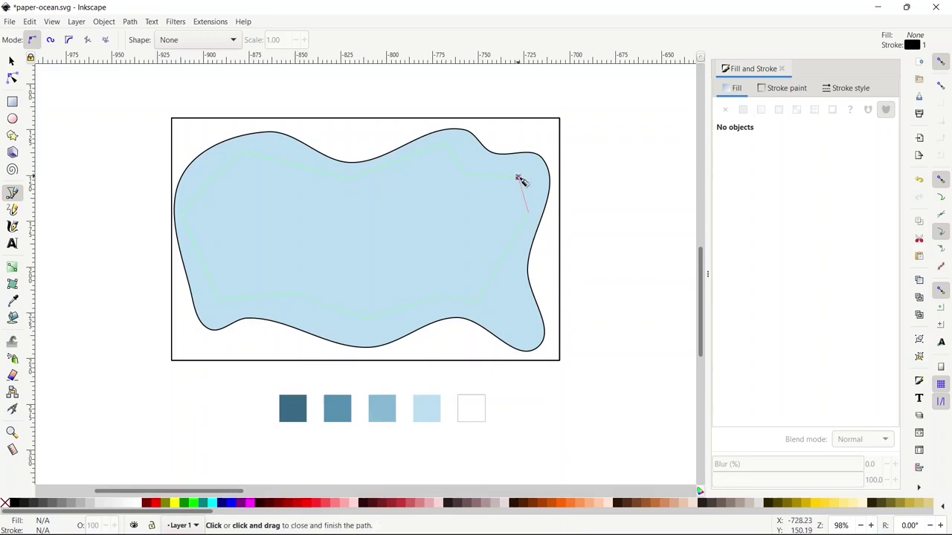
pyautogui.click(518, 177)
# Make the nodes of the second outline smooth
pyautogui.press('n')
pyautogui.moveTo(122, 138); pyautogui.dragTo(531, 311)
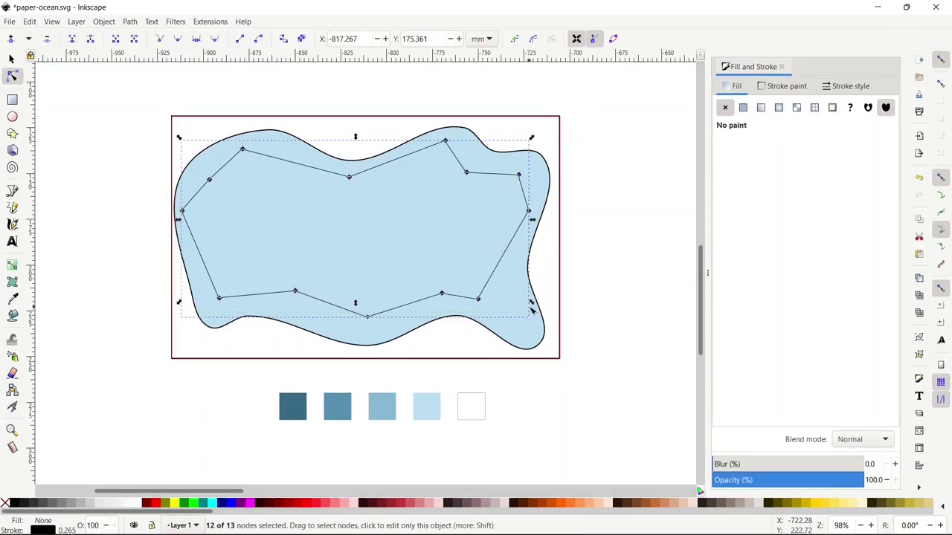
pyautogui.click(178, 39)
# Subtract the second outline from the light blue rectangle and smooth the sharp node at the opening's lower middle
pyautogui.press('s')
pyautogui.keyDown('shift'); pyautogui.click(295, 221); pyautogui.keyUp('shift')
pyautogui.hotkey('ctrl', '-')
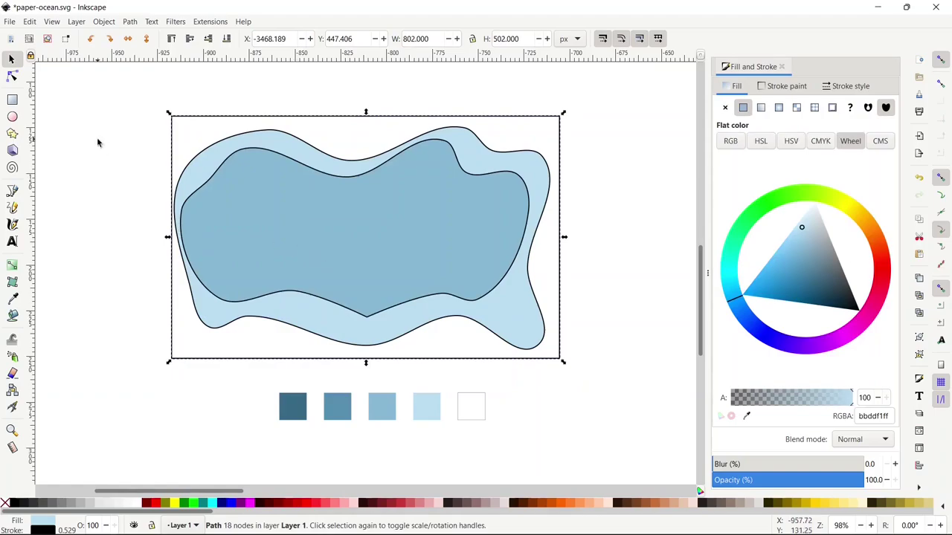
pyautogui.press('n')
pyautogui.moveTo(353, 305); pyautogui.dragTo(386, 334)
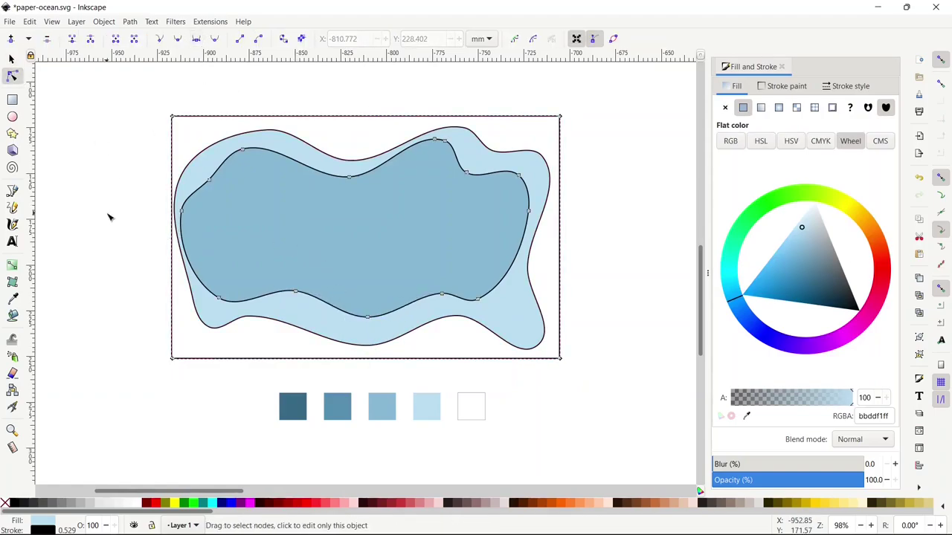
# Draw a large closed straight-segment outline over the left two-thirds of the medium blue area
pyautogui.press('b')
pyautogui.click(394, 181)
pyautogui.click(255, 168)
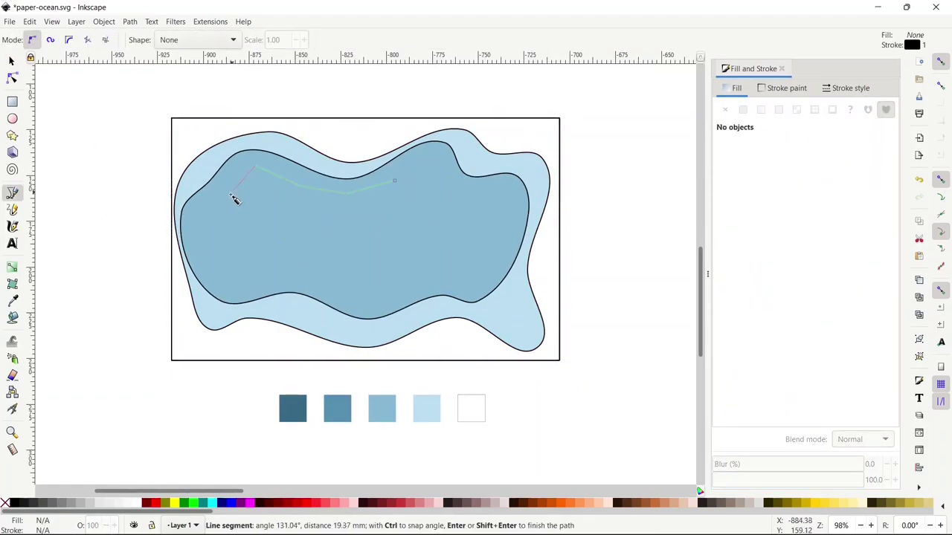
pyautogui.click(197, 212)
pyautogui.click(212, 281)
pyautogui.click(257, 277)
pyautogui.click(324, 286)
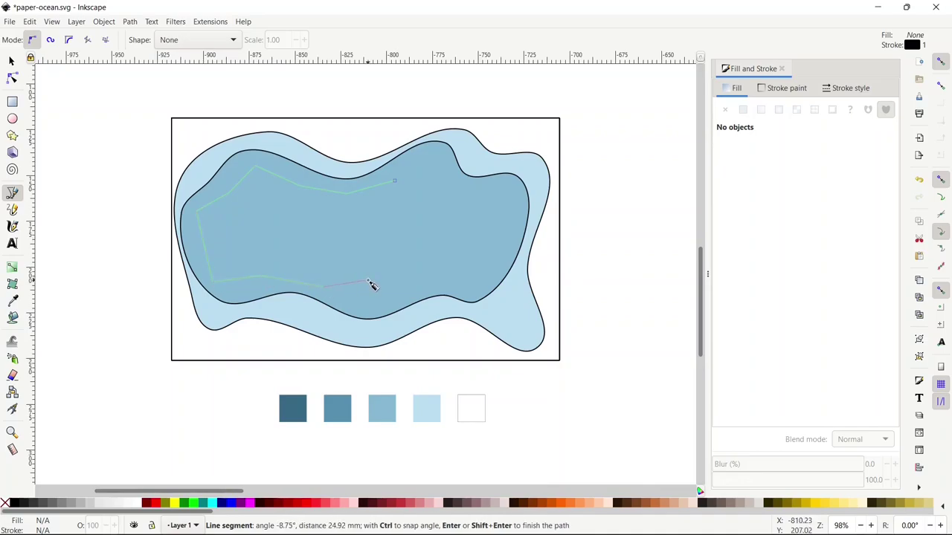
pyautogui.click(370, 280)
pyautogui.click(398, 272)
pyautogui.click(408, 241)
pyautogui.click(414, 214)
pyautogui.click(410, 193)
pyautogui.click(394, 180)
# Draw a smaller closed straight-segment outline in the right part of the medium blue area
pyautogui.click(449, 180)
pyautogui.click(436, 198)
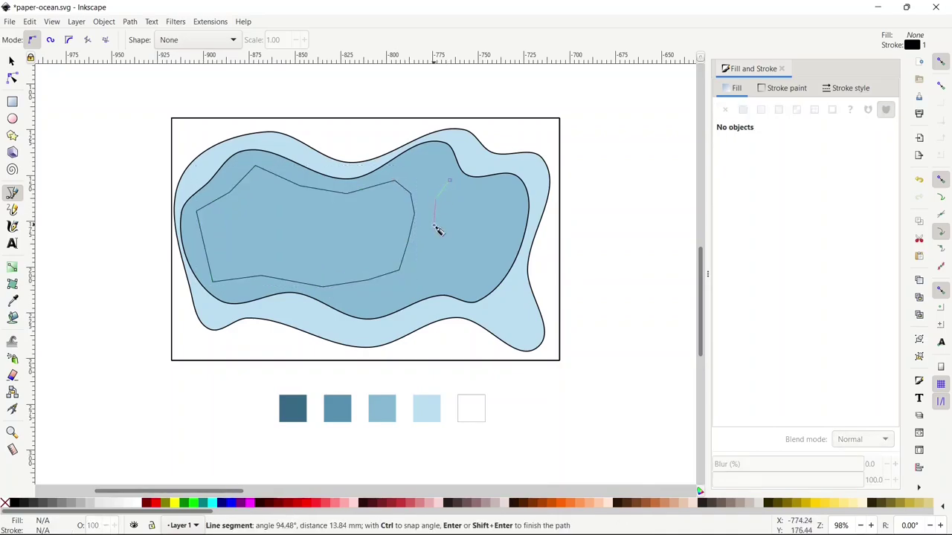
pyautogui.click(433, 224)
pyautogui.click(437, 252)
pyautogui.click(446, 265)
pyautogui.click(470, 270)
pyautogui.click(507, 238)
pyautogui.click(499, 199)
pyautogui.click(450, 180)
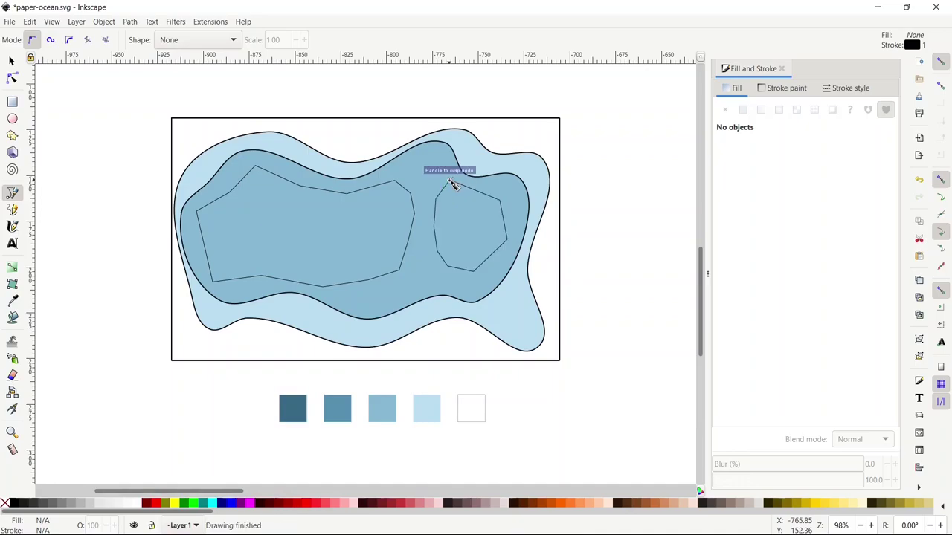
# Make all nodes of the two outlines smooth and subtract both outlines from the medium blue rectangle
pyautogui.press('n')
pyautogui.moveTo(155, 164); pyautogui.dragTo(546, 304)
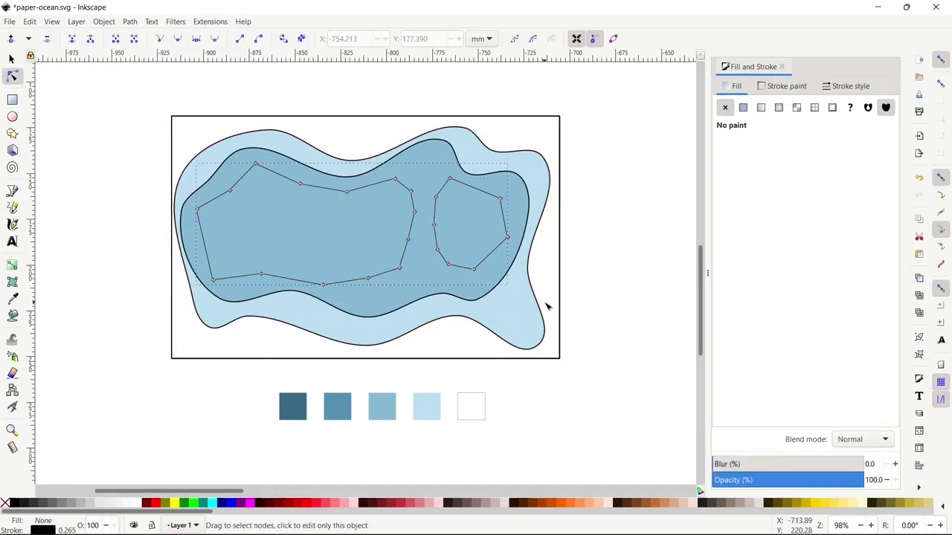
pyautogui.moveTo(138, 148); pyautogui.dragTo(561, 304)
pyautogui.click(178, 39)
pyautogui.keyDown('shift'); pyautogui.click(284, 223); pyautogui.keyUp('shift')
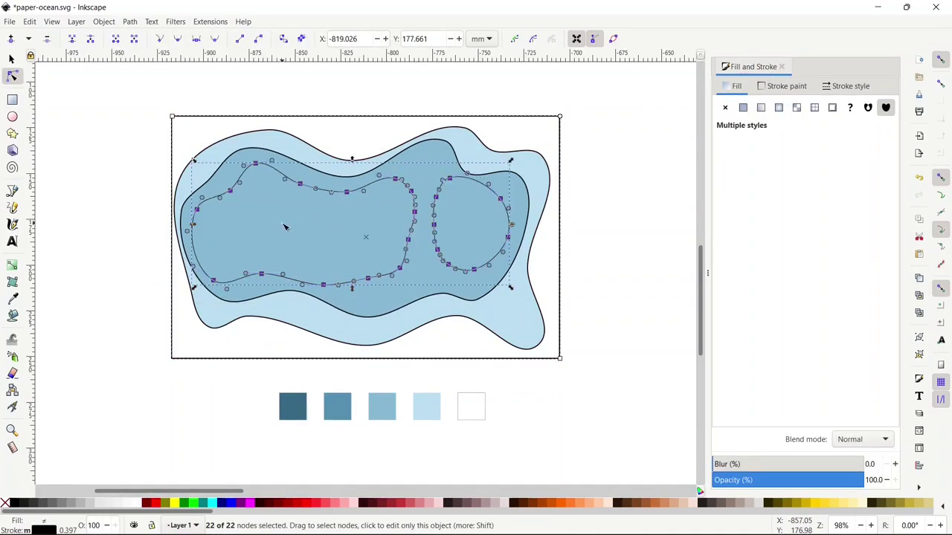
pyautogui.hotkey('ctrl', '-')
# Draw a wide closed straight-segment outline spanning both openings of the medium blue layer
pyautogui.press('p')
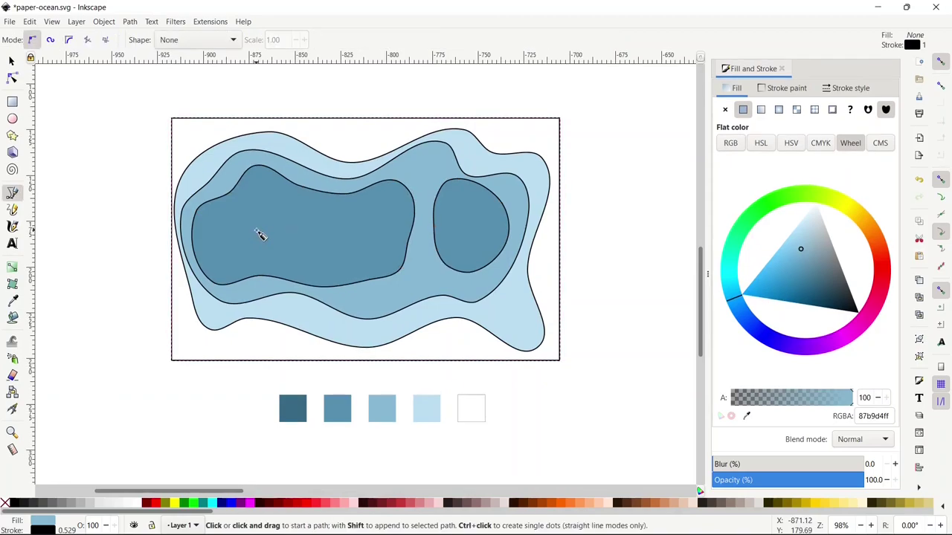
pyautogui.moveTo(476, 195)
pyautogui.mouseDown()
pyautogui.moveTo(380, 199)
pyautogui.moveTo(257, 184)
pyautogui.moveTo(220, 195)
pyautogui.mouseUp()
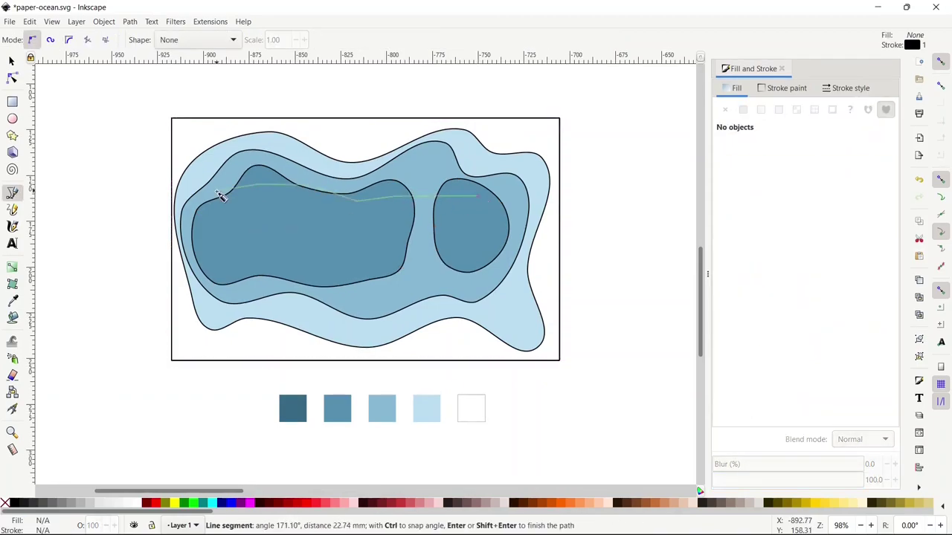
pyautogui.click(202, 252)
pyautogui.click(235, 282)
pyautogui.click(378, 260)
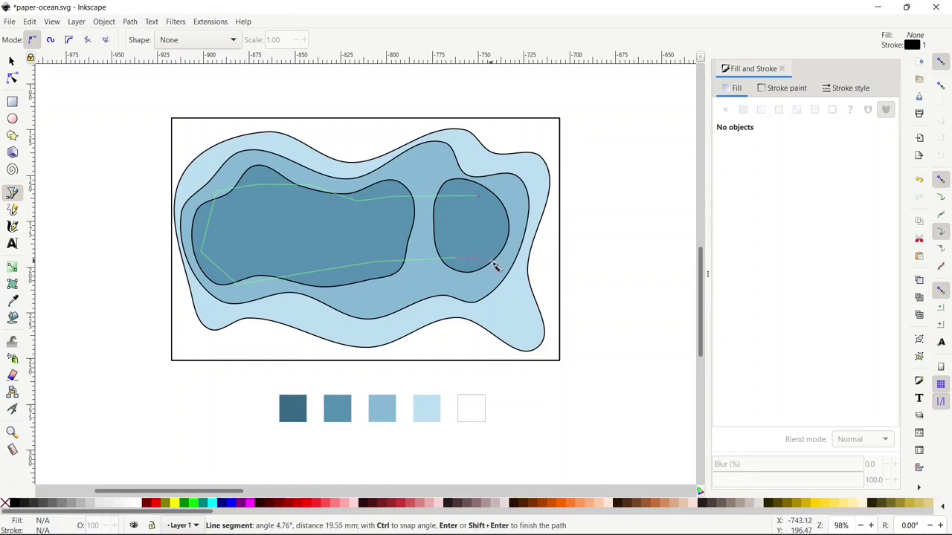
pyautogui.click(495, 262)
pyautogui.click(479, 197)
# Make the wide outline's nodes smooth and subtract it from the darker blue 5890b0 rectangle
pyautogui.press('n')
pyautogui.moveTo(132, 171); pyautogui.dragTo(535, 290)
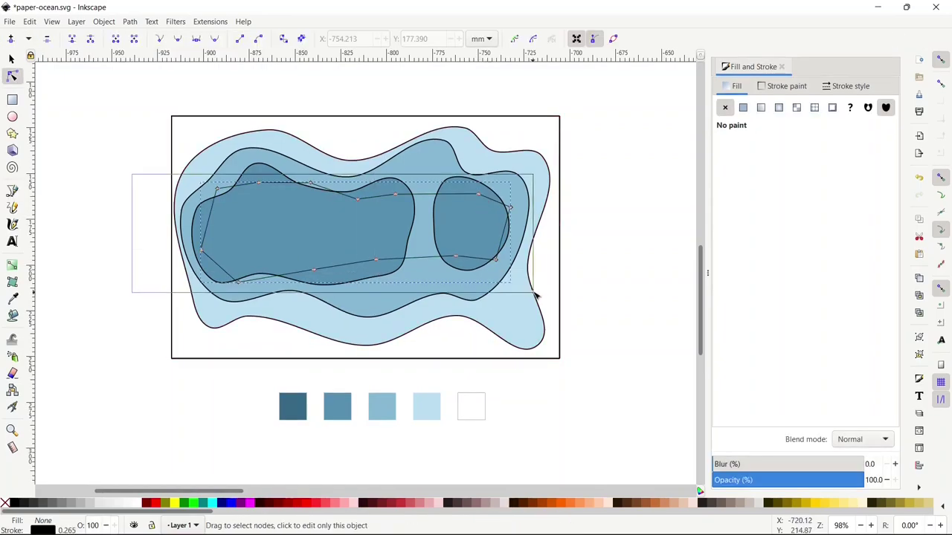
pyautogui.click(178, 39)
pyautogui.keyDown('shift'); pyautogui.click(291, 221); pyautogui.keyUp('shift')
pyautogui.hotkey('ctrl', '-')
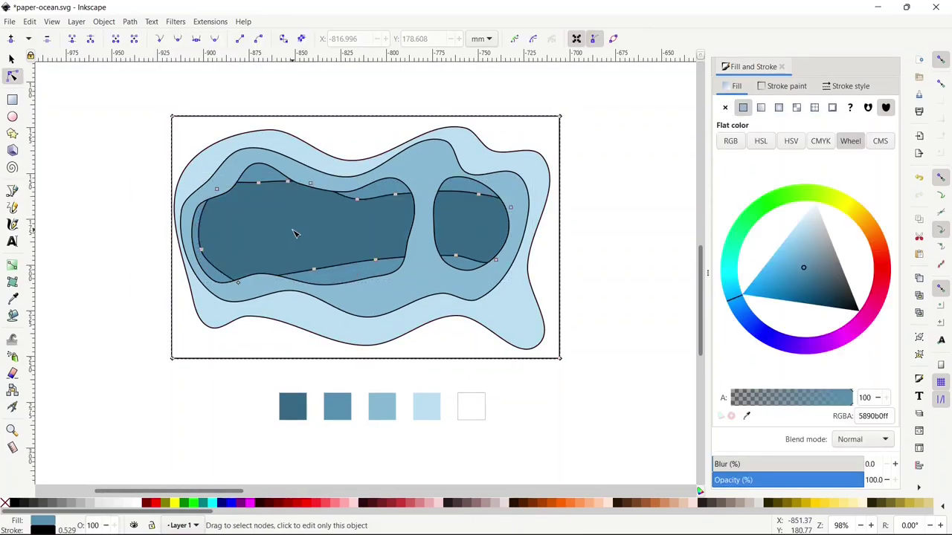
# Remove the stroke from all five stacked layers of the illustration
pyautogui.press('s')
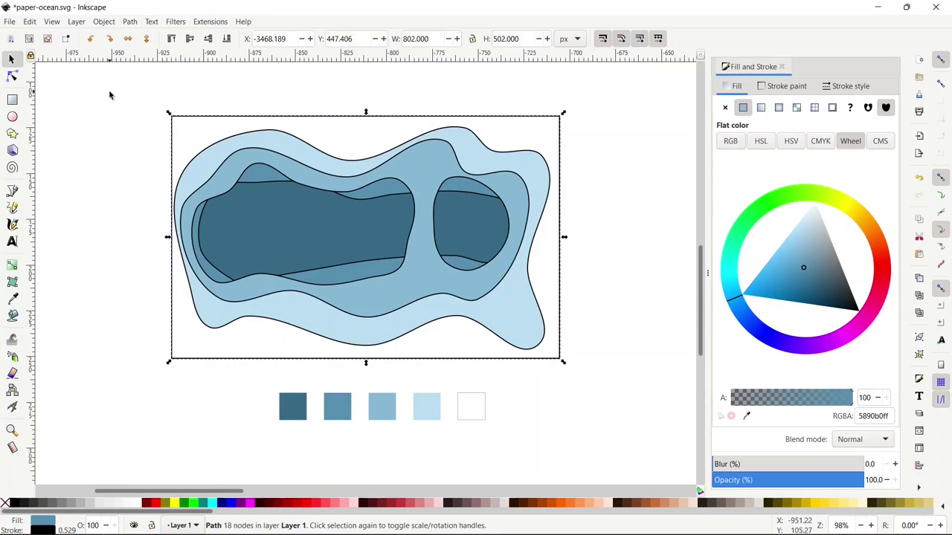
pyautogui.moveTo(109, 95)
pyautogui.mouseDown()
pyautogui.moveTo(495, 344)
pyautogui.moveTo(613, 387)
pyautogui.mouseUp()
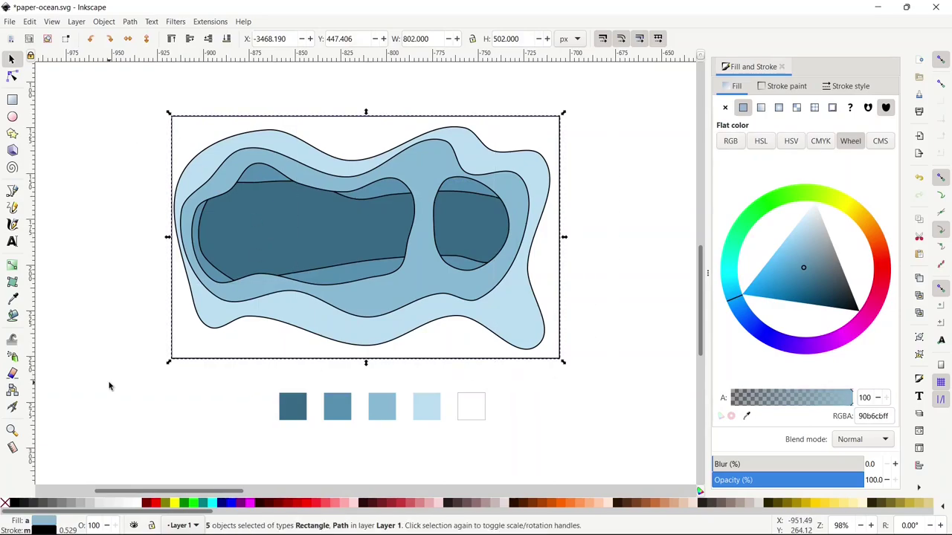
pyautogui.keyDown('shift'); pyautogui.click(5, 504); pyautogui.keyUp('shift')
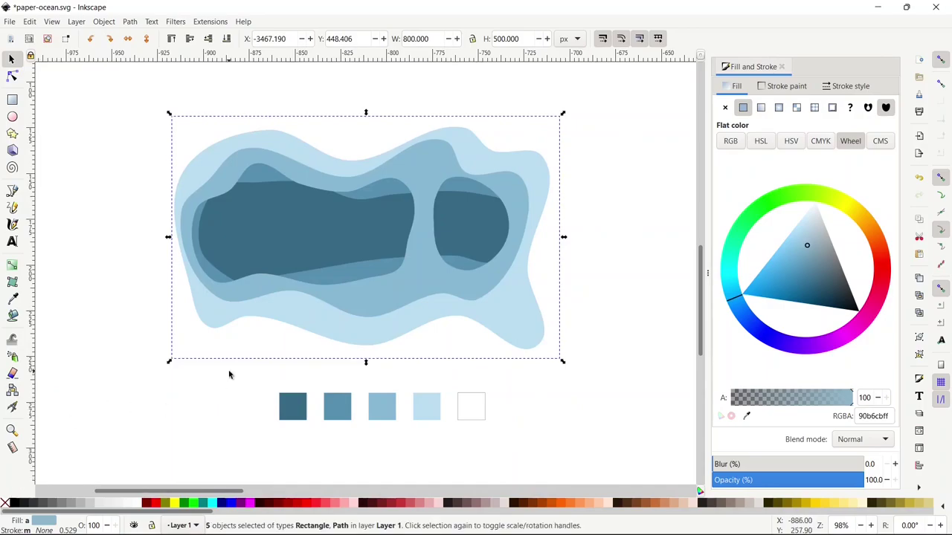
pyautogui.press('Escape')
# Set the opacity of all the reference photos and their silhouettes below the palette to about 50%
pyautogui.press('space')
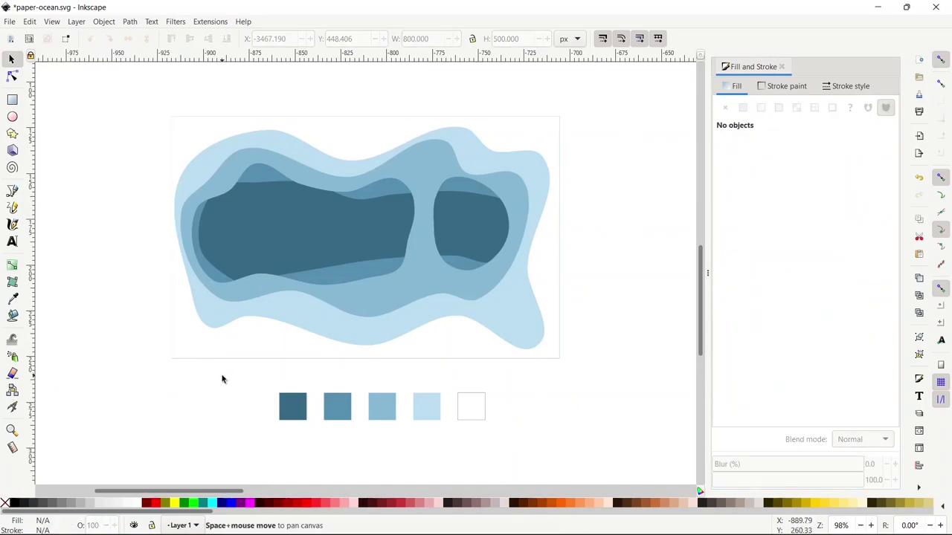
pyautogui.moveTo(245, 327); pyautogui.dragTo(265, 244)
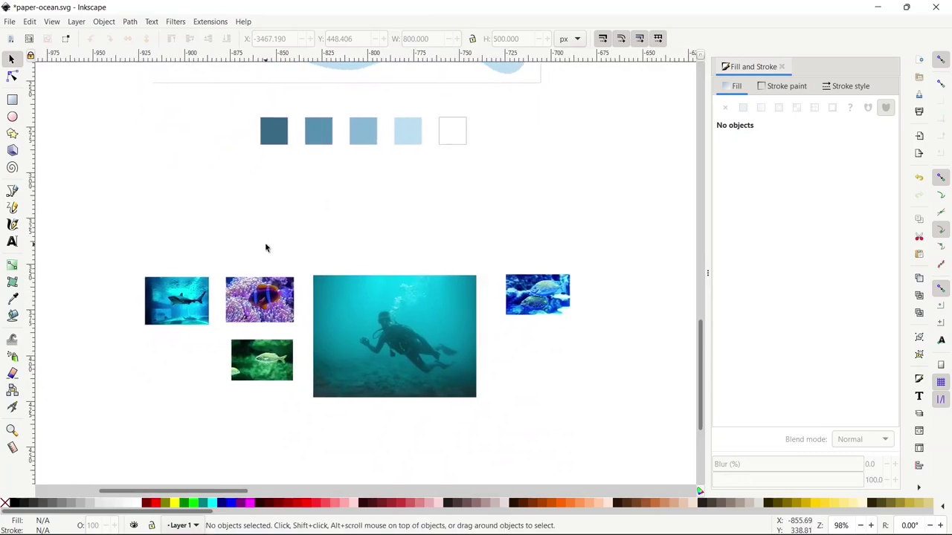
pyautogui.moveTo(114, 244); pyautogui.dragTo(552, 449)
pyautogui.moveTo(630, 436); pyautogui.dragTo(631, 436)
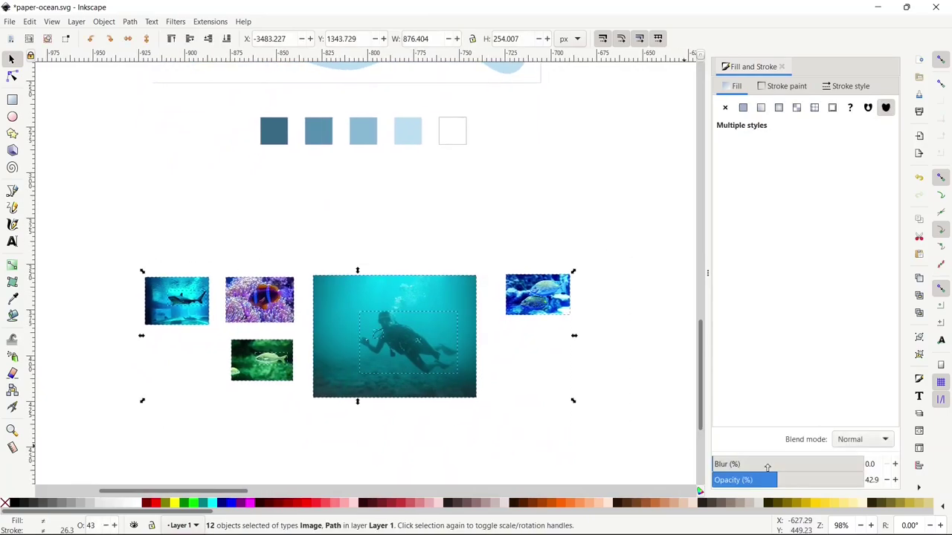
pyautogui.moveTo(770, 489); pyautogui.dragTo(788, 486)
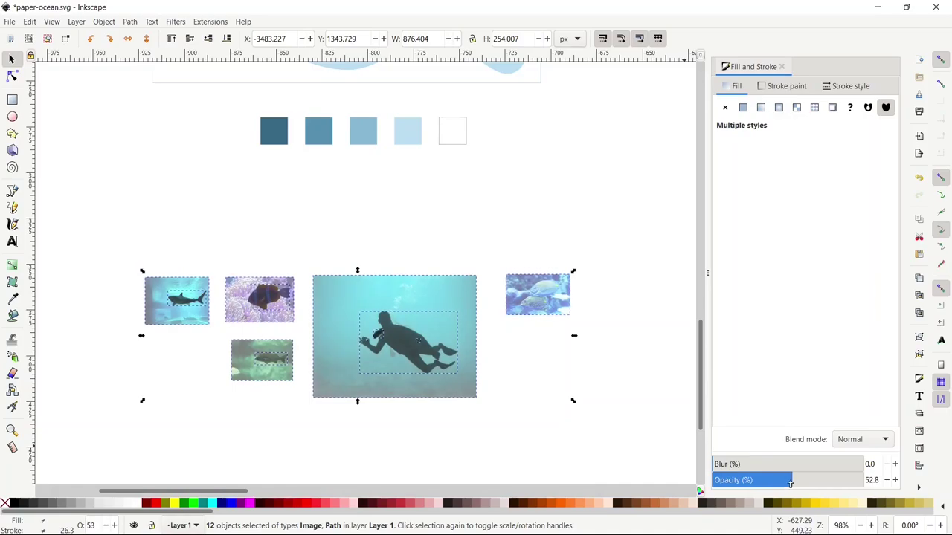
pyautogui.click(549, 334)
# Trace the upper fish in the two-fish photo from its mouth over the back to the base of the tail
pyautogui.press('z')
pyautogui.doubleClick(543, 326)
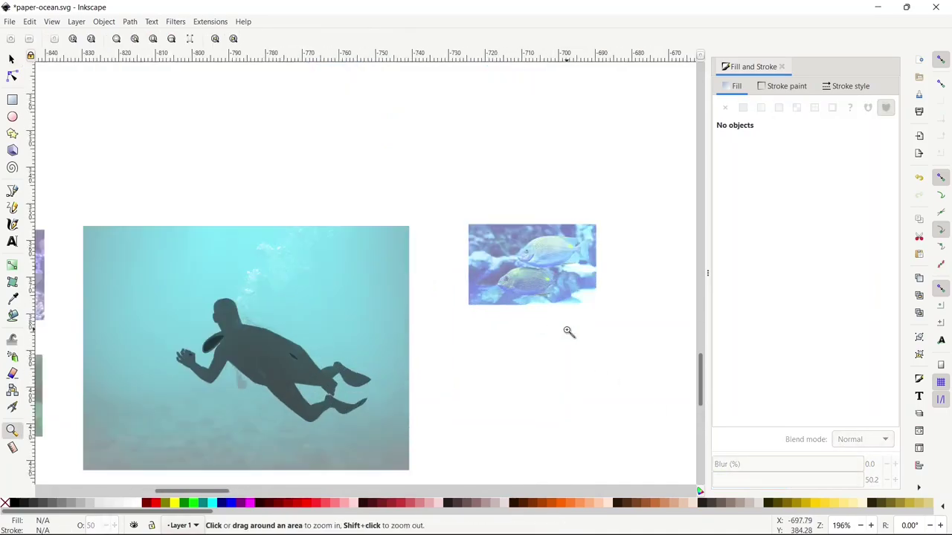
pyautogui.moveTo(577, 322); pyautogui.dragTo(500, 352)
pyautogui.doubleClick(500, 352)
pyautogui.doubleClick(441, 273)
pyautogui.press('space')
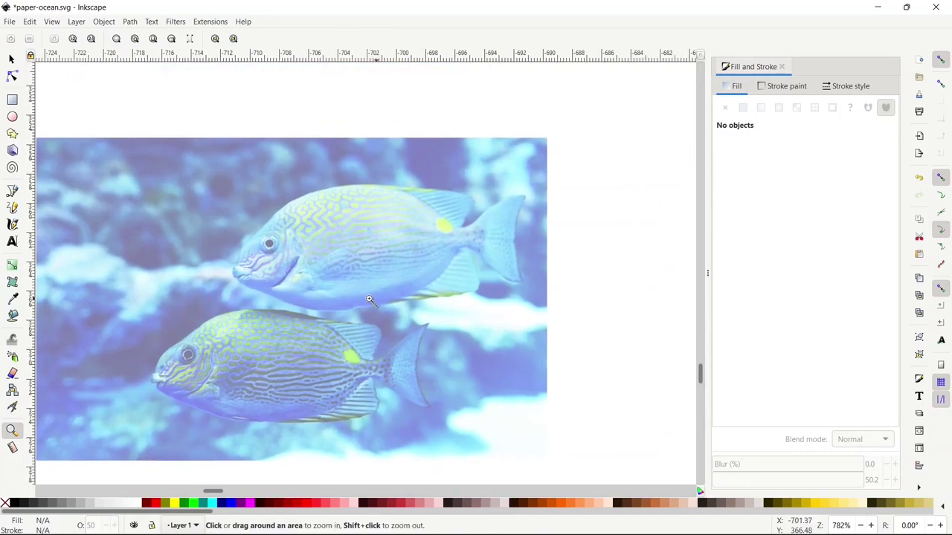
pyautogui.press('b')
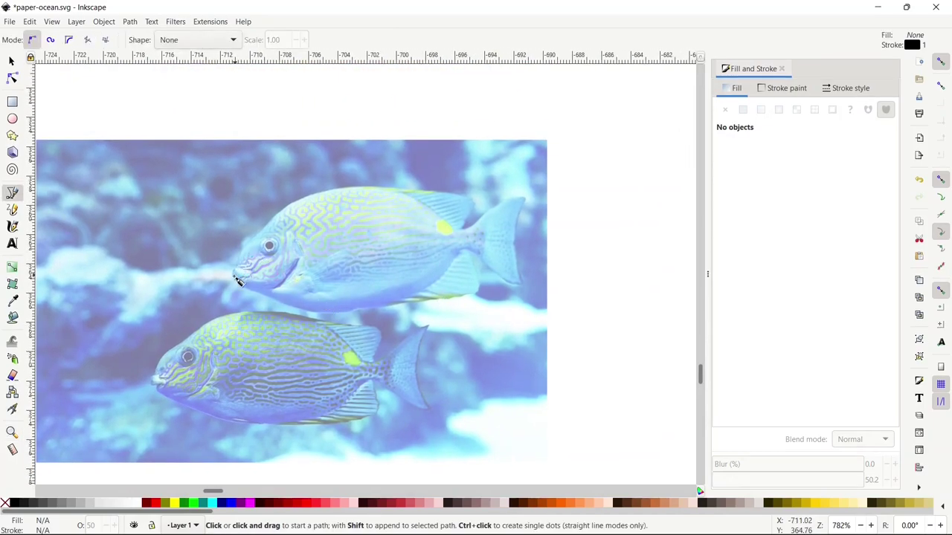
pyautogui.click(237, 280)
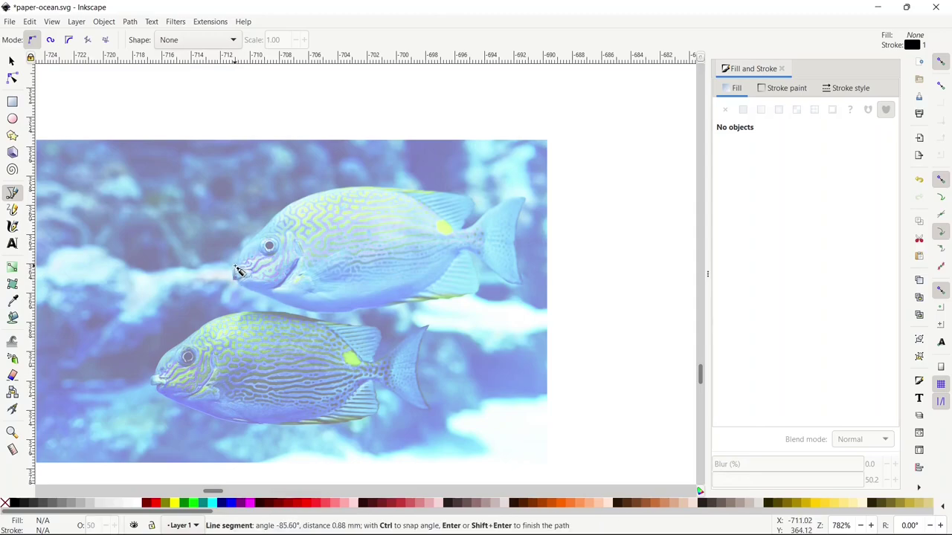
pyautogui.moveTo(237, 269); pyautogui.dragTo(272, 246)
pyautogui.moveTo(385, 187); pyautogui.dragTo(468, 235)
pyautogui.click(462, 229)
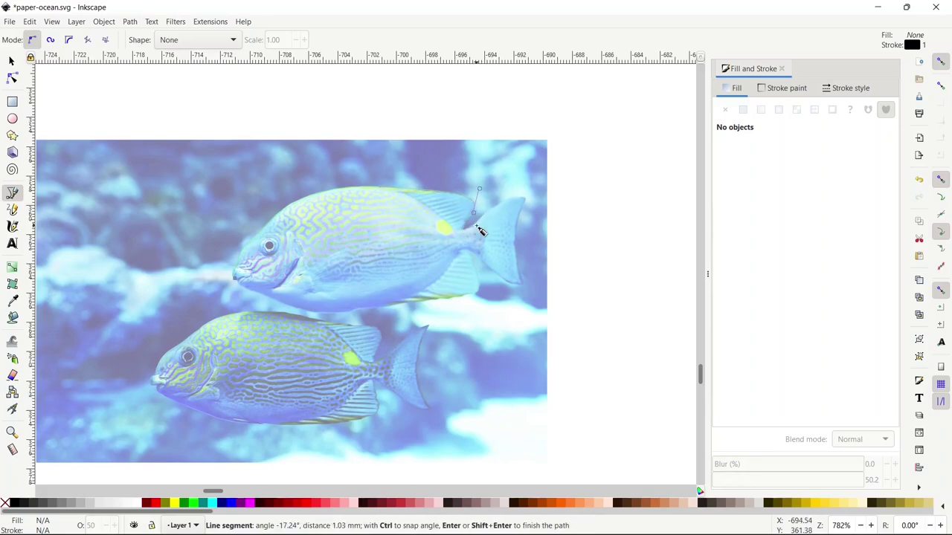
# Trace the upper fish's tail fin, lower fin and belly, closing the outline at the mouth
pyautogui.moveTo(522, 201); pyautogui.dragTo(528, 214)
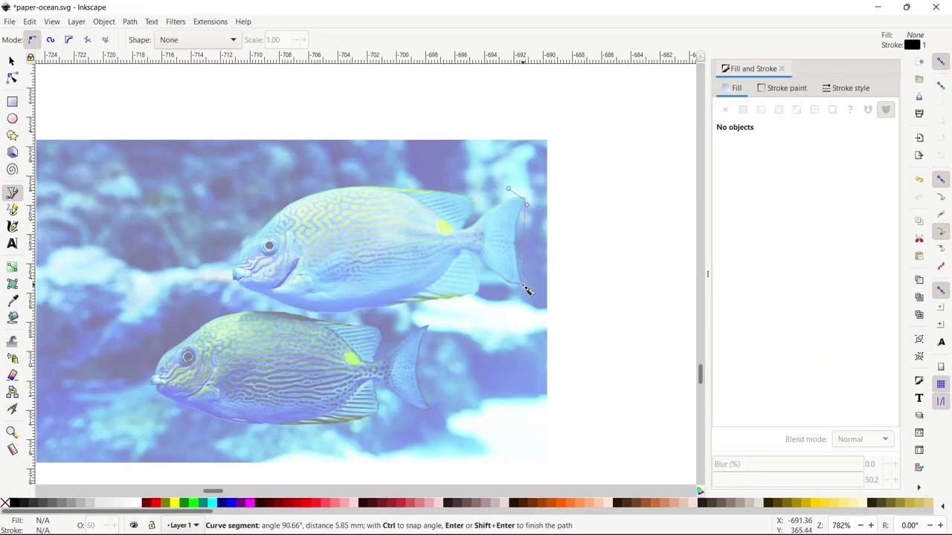
pyautogui.moveTo(525, 289)
pyautogui.mouseDown()
pyautogui.moveTo(543, 337)
pyautogui.moveTo(527, 289)
pyautogui.mouseUp()
pyautogui.moveTo(480, 256); pyautogui.dragTo(468, 299)
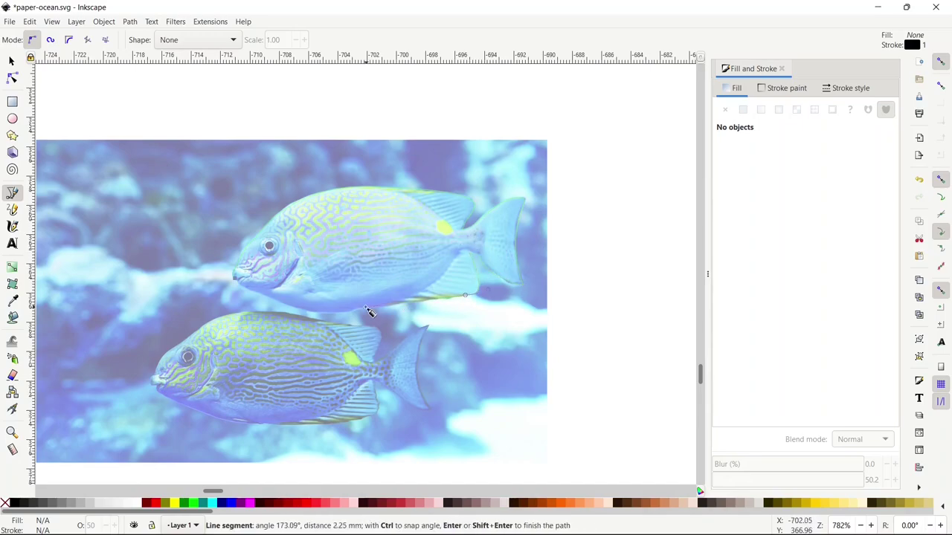
pyautogui.moveTo(355, 312); pyautogui.dragTo(356, 313)
pyautogui.moveTo(237, 282)
pyautogui.mouseDown()
pyautogui.moveTo(196, 268)
pyautogui.moveTo(246, 295)
pyautogui.mouseUp()
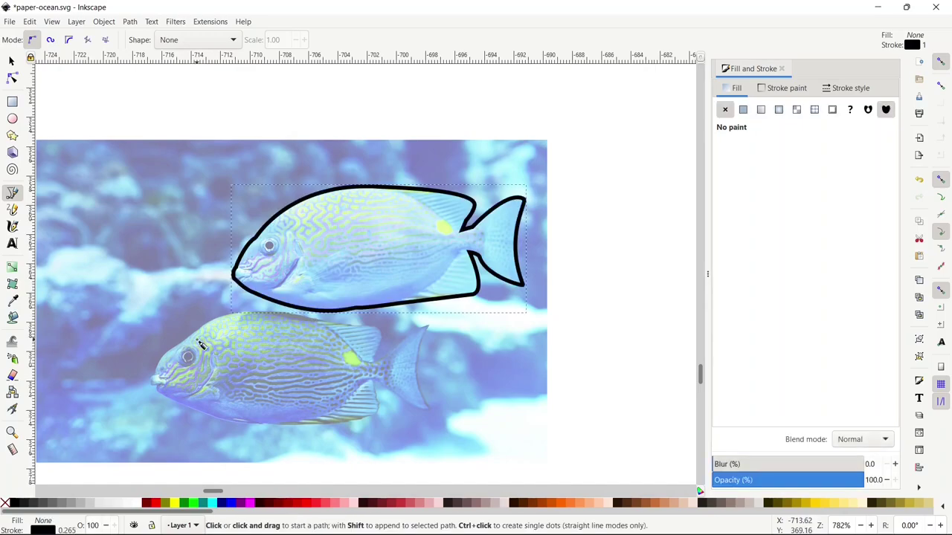
# Fill the traced fish outline with solid black
pyautogui.press('s')
pyautogui.click(743, 109)
pyautogui.moveTo(799, 399); pyautogui.dragTo(892, 331)
# Place a copy of the black fish over the photo's lower fish, scaled to about 67.7 by 28.6 px
pyautogui.moveTo(351, 271); pyautogui.dragTo(289, 354)
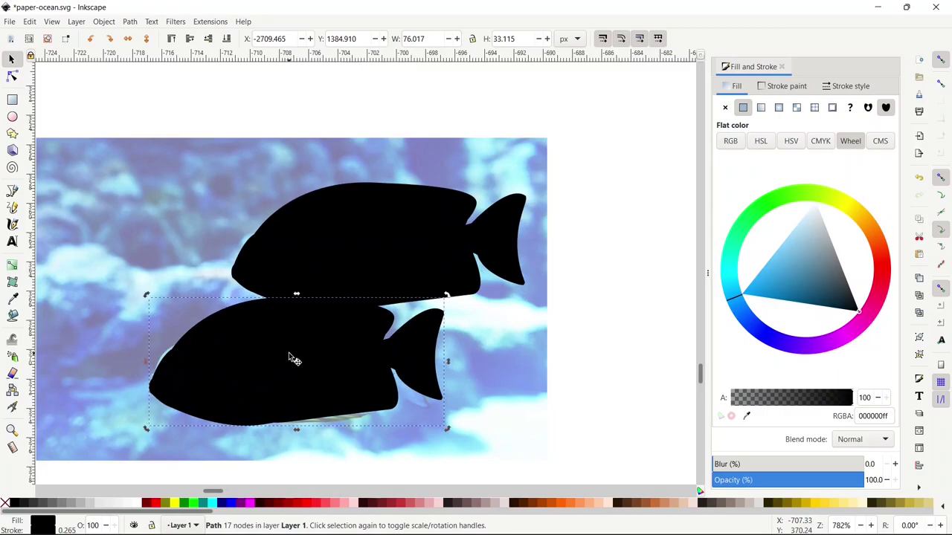
pyautogui.moveTo(448, 296); pyautogui.dragTo(436, 312)
pyautogui.click(362, 336)
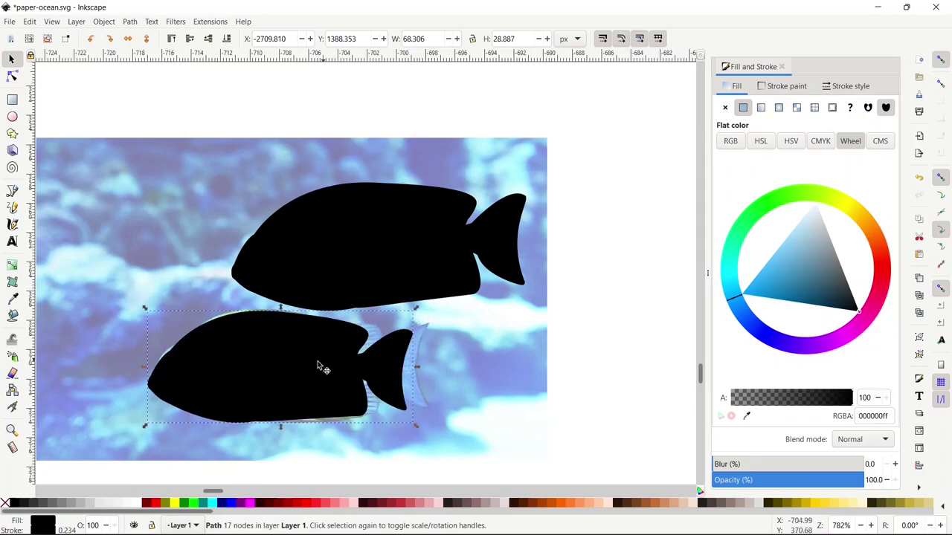
pyautogui.moveTo(321, 366)
pyautogui.mouseDown()
pyautogui.moveTo(344, 368)
pyautogui.moveTo(339, 359)
pyautogui.moveTo(333, 367)
pyautogui.mouseUp()
pyautogui.moveTo(427, 425)
pyautogui.mouseDown()
pyautogui.moveTo(434, 431)
pyautogui.moveTo(421, 421)
pyautogui.mouseUp()
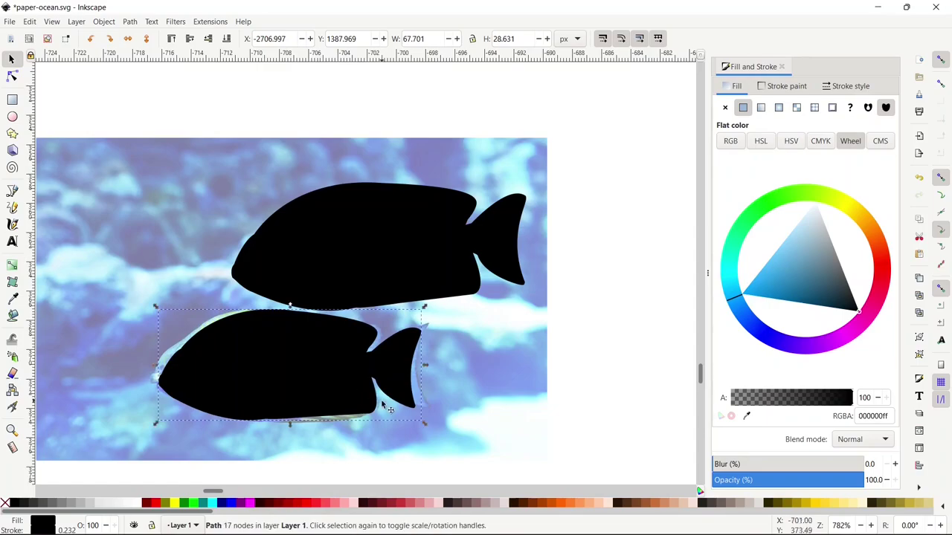
# Place a third fish copy at the photo's lower-right corner, scaled to about 59.6 by 25.2 px
pyautogui.press('z')
pyautogui.keyDown('shift'); pyautogui.click(352, 392); pyautogui.keyUp('shift')
pyautogui.press('s')
pyautogui.moveTo(362, 394); pyautogui.dragTo(543, 435)
pyautogui.moveTo(626, 371)
pyautogui.mouseDown()
pyautogui.moveTo(617, 379)
pyautogui.moveTo(614, 362)
pyautogui.mouseUp()
pyautogui.press('space')
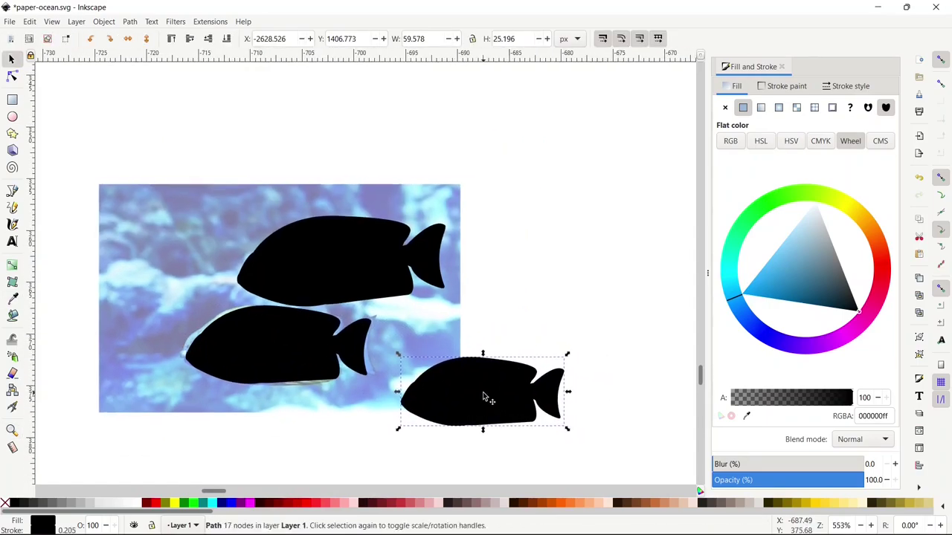
pyautogui.click(483, 393)
# Move the three fish silhouettes together off their reference photo and delete the photo
pyautogui.moveTo(153, 111); pyautogui.dragTo(622, 471)
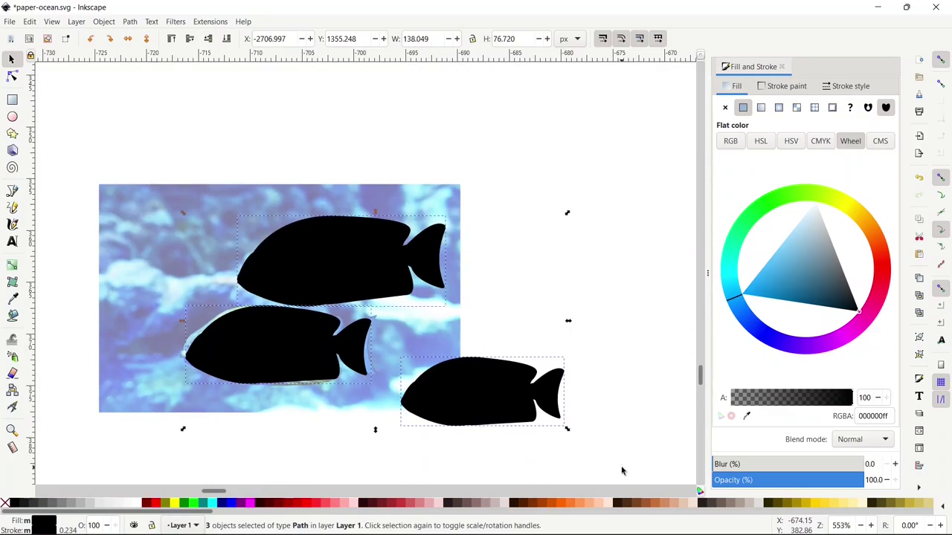
pyautogui.click(470, 388)
pyautogui.moveTo(470, 388); pyautogui.dragTo(546, 196)
pyautogui.press('space')
pyautogui.click(355, 392)
pyautogui.press('Delete')
# Set the opacity of the shark, clownfish and small fish silhouettes to 100%
pyautogui.scroll(-5, 305, 402)
pyautogui.press('space')
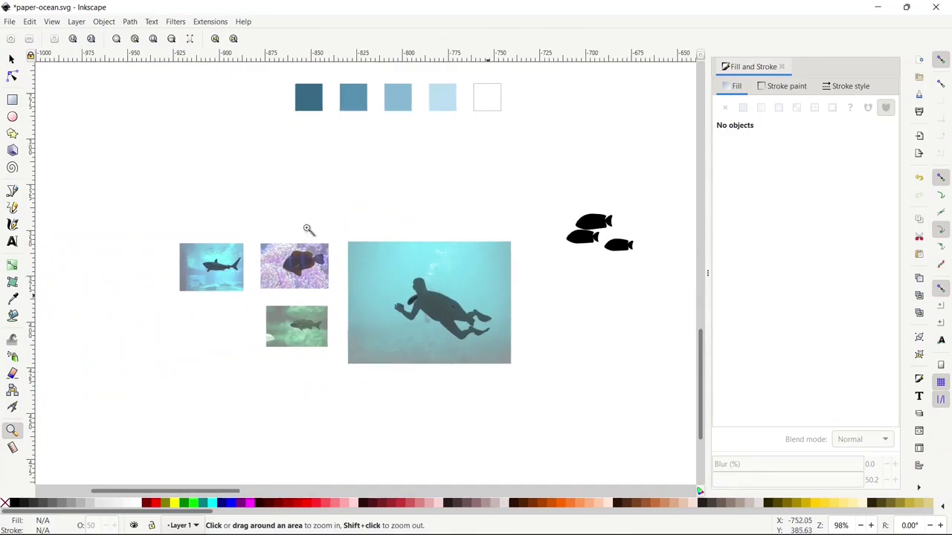
pyautogui.press('s')
pyautogui.moveTo(149, 249); pyautogui.dragTo(314, 311)
pyautogui.moveTo(363, 343); pyautogui.dragTo(364, 342)
pyautogui.moveTo(785, 480); pyautogui.dragTo(864, 481)
pyautogui.press('Escape')
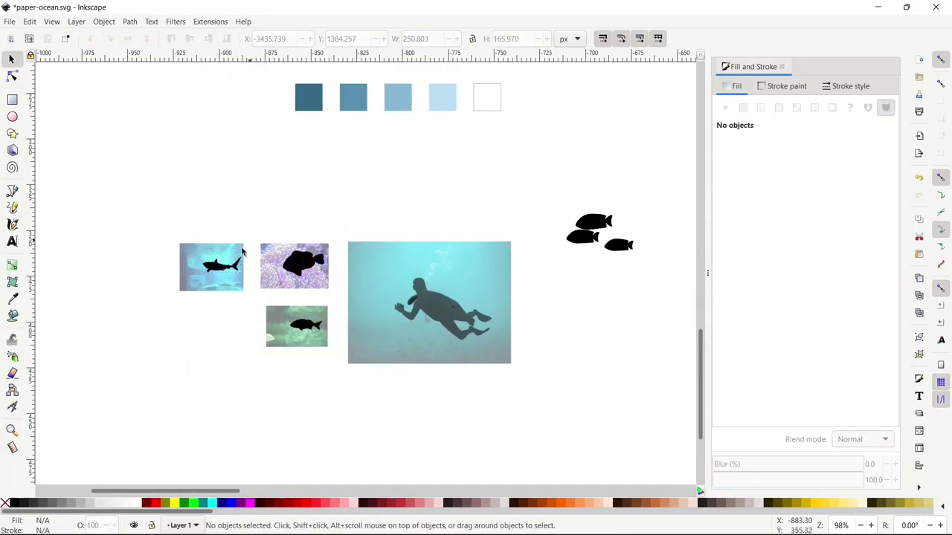
# Delete the reference photos behind the shark, clownfish and small fish silhouettes
pyautogui.moveTo(238, 252); pyautogui.dragTo(333, 175)
pyautogui.press('Delete')
pyautogui.moveTo(283, 247); pyautogui.dragTo(280, 186)
pyautogui.press('Delete')
pyautogui.moveTo(276, 336); pyautogui.dragTo(239, 355)
pyautogui.press('Delete')
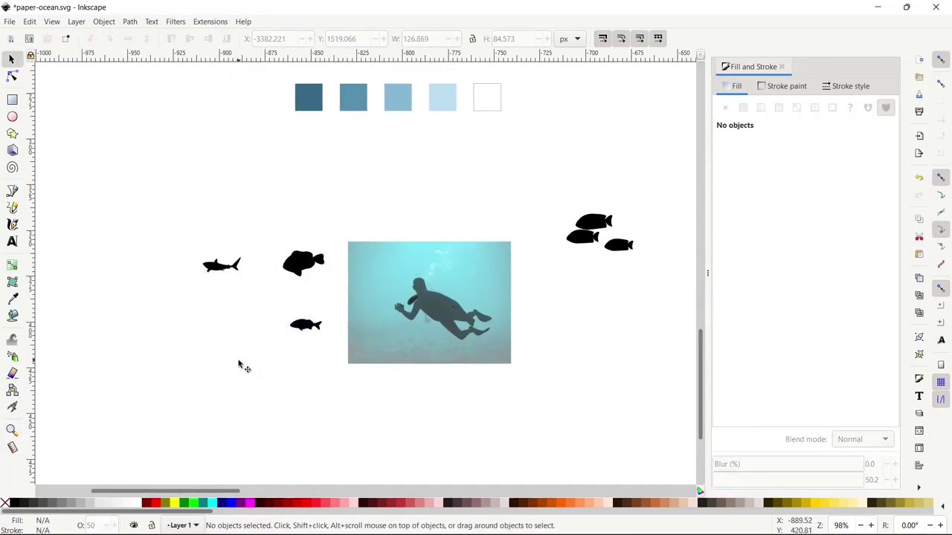
# Duplicate the clownfish silhouette, offset the copy diagonally below the original, and combine the two into one path
pyautogui.moveTo(305, 272); pyautogui.dragTo(294, 274)
pyautogui.hotkey('ctrl', 'd')
pyautogui.moveTo(293, 274); pyautogui.dragTo(273, 333)
pyautogui.click(320, 300)
pyautogui.keyDown('shift'); pyautogui.click(292, 264); pyautogui.keyUp('shift')
pyautogui.hotkey('ctrl', 'k')
# Duplicate the small fish silhouette, flip the copy horizontally below the original, and combine both into one path
pyautogui.hotkey('ctrl', 'd')
pyautogui.moveTo(273, 333); pyautogui.dragTo(280, 358)
pyautogui.press('h')
pyautogui.moveTo(294, 357); pyautogui.dragTo(312, 361)
pyautogui.keyDown('shift'); pyautogui.click(278, 331); pyautogui.keyUp('shift')
pyautogui.hotkey('ctrl', 'k')
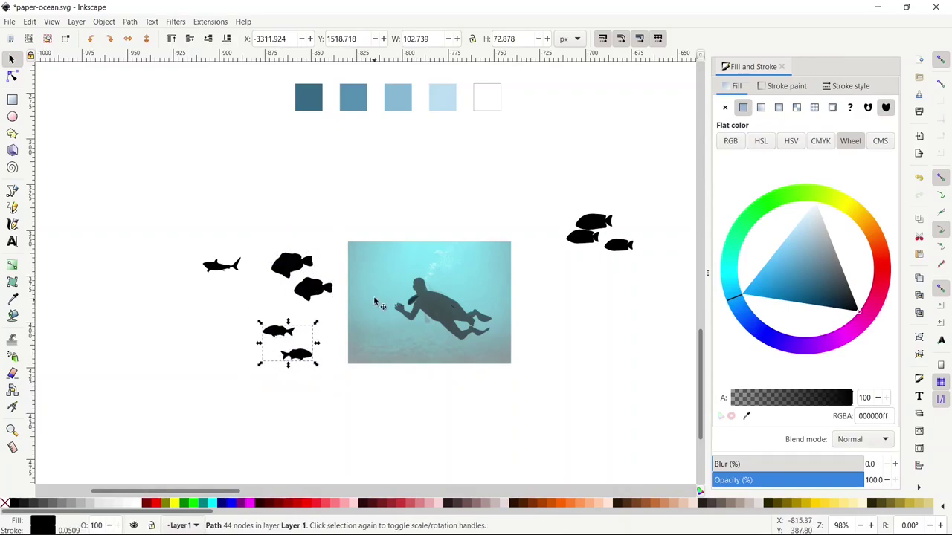
# Delete the reference photo behind the diver silhouette
pyautogui.moveTo(374, 296); pyautogui.dragTo(377, 416)
pyautogui.press('Delete')
pyautogui.press('z')
pyautogui.tripleClick(430, 305)
pyautogui.moveTo(449, 318); pyautogui.dragTo(391, 317)
pyautogui.press('s')
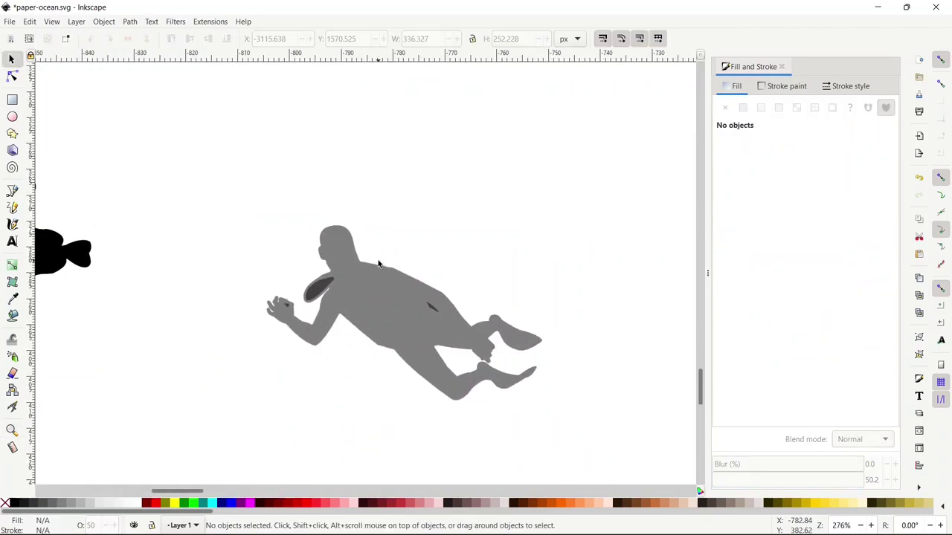
# Cut the small dark shapes at the shoulder loop, hand and waist out of the diver silhouette as holes
pyautogui.moveTo(367, 276); pyautogui.dragTo(313, 266)
pyautogui.click(310, 269)
pyautogui.keyDown('shift'); pyautogui.click(261, 280); pyautogui.keyUp('shift')
pyautogui.hotkey('ctrl', '-')
pyautogui.keyDown('shift'); pyautogui.click(231, 299); pyautogui.keyUp('shift')
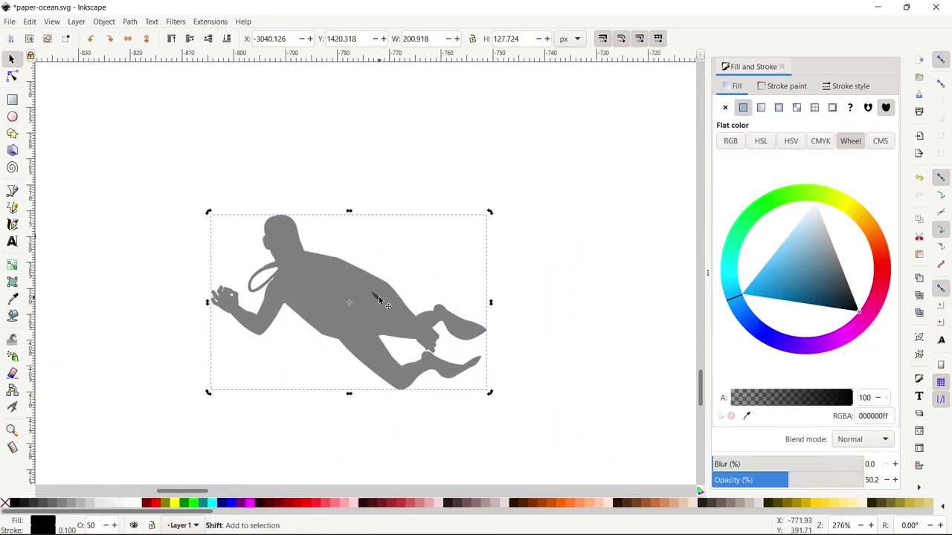
pyautogui.hotkey('ctrl', 'k')
pyautogui.click(384, 270)
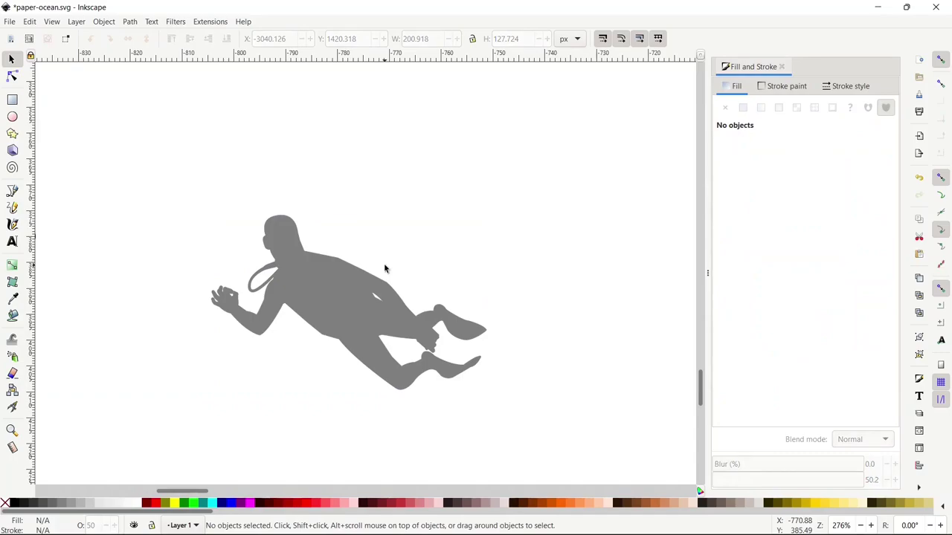
# Draw an upright black rectangle about 30 by 74 px above the diver and fully round its ends
pyautogui.press('r')
pyautogui.moveTo(370, 152); pyautogui.dragTo(412, 255)
pyautogui.moveTo(410, 153); pyautogui.dragTo(411, 197)
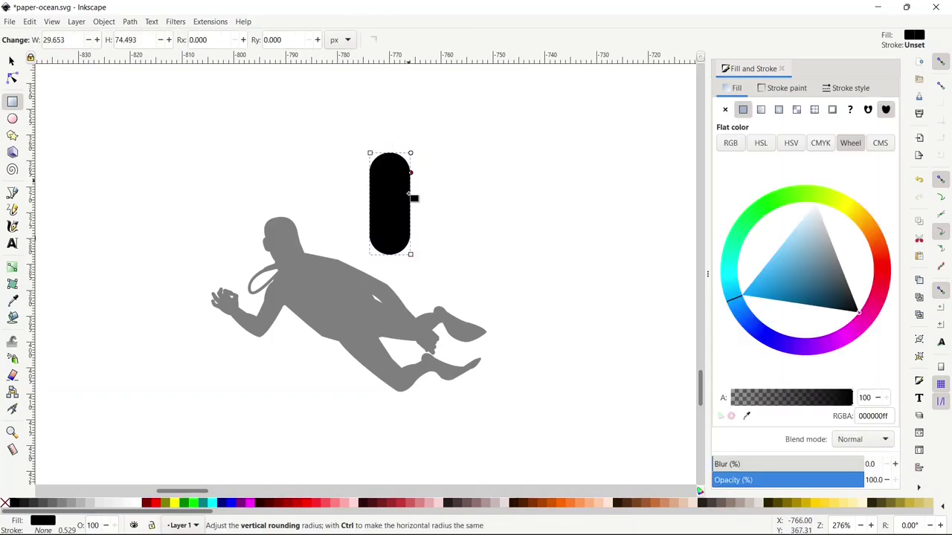
# Shrink the rounded black rectangle, tilt it parallel to the diver's back, and place it there as an air tank
pyautogui.press('s')
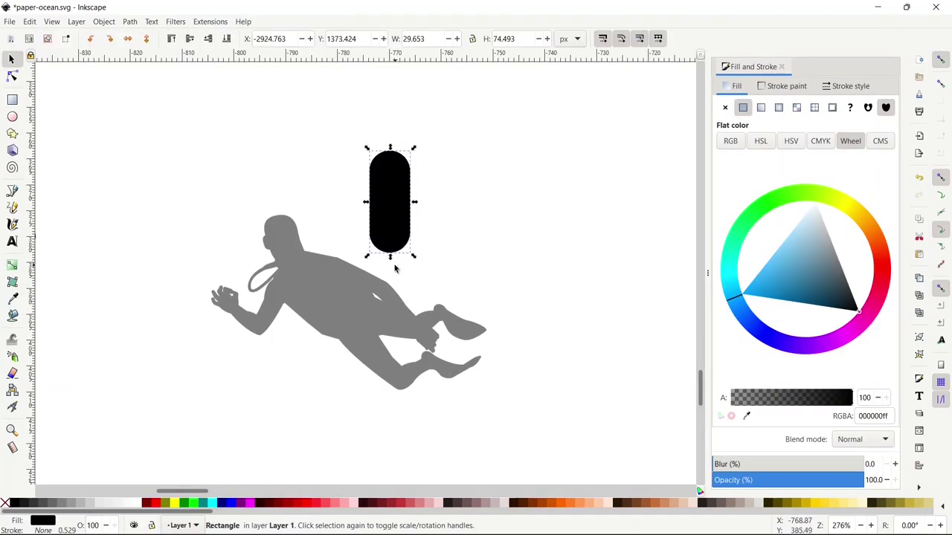
pyautogui.moveTo(390, 257); pyautogui.dragTo(390, 269)
pyautogui.moveTo(365, 208); pyautogui.dragTo(370, 208)
pyautogui.hotkey('ctrl', 'z')
pyautogui.moveTo(414, 147); pyautogui.dragTo(336, 206)
pyautogui.click(389, 219)
pyautogui.moveTo(360, 216); pyautogui.dragTo(322, 248)
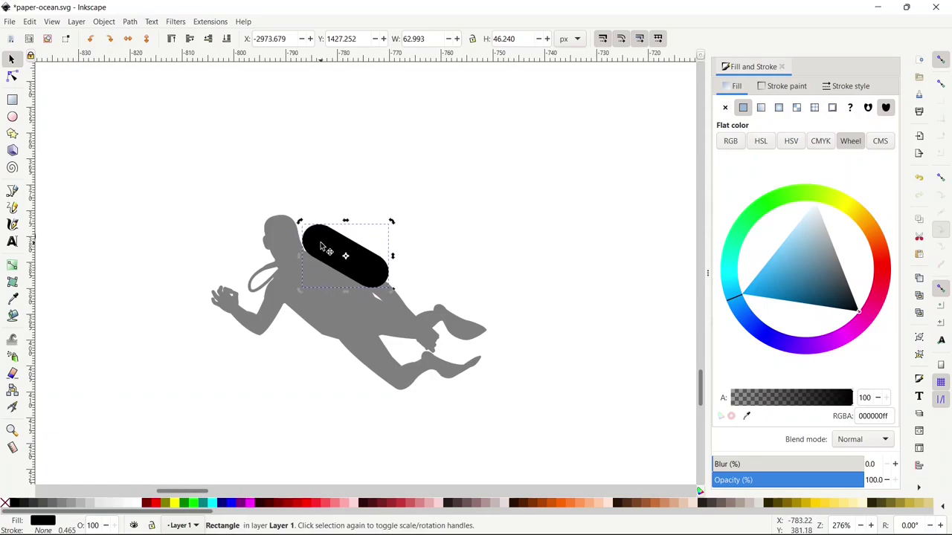
# Union the air tank with the diver silhouette and set the merged shape's opacity to 100%
pyautogui.keyDown('shift'); pyautogui.click(321, 307); pyautogui.keyUp('shift')
pyautogui.hotkey('ctrl', '+')
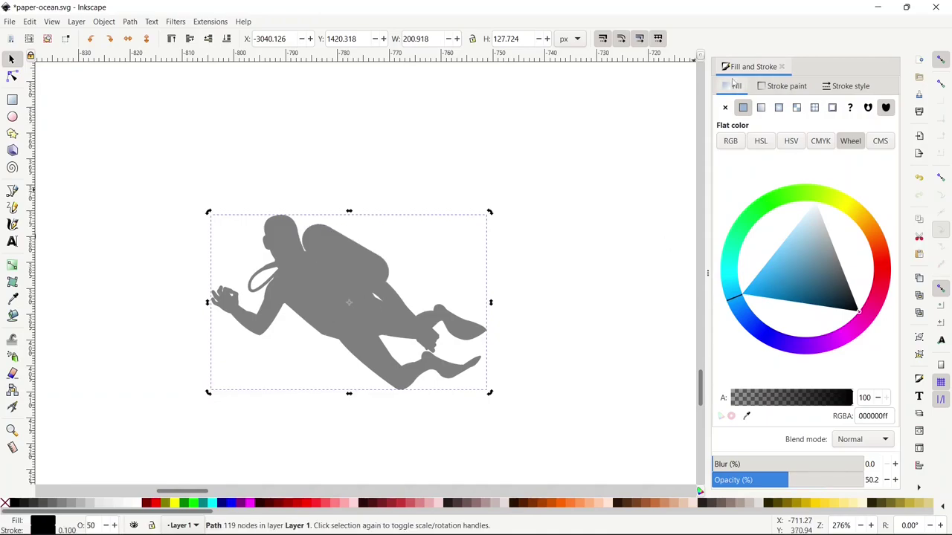
pyautogui.moveTo(788, 482); pyautogui.dragTo(866, 482)
pyautogui.click(526, 277)
# Move the diver, the three fish groups and the shark from below the page onto the ocean artwork
pyautogui.press('z')
pyautogui.keyDown('shift'); pyautogui.click(527, 282); pyautogui.keyUp('shift')
pyautogui.keyDown('shift'); pyautogui.click(527, 283); pyautogui.keyUp('shift')
pyautogui.keyDown('shift'); pyautogui.click(527, 283); pyautogui.keyUp('shift')
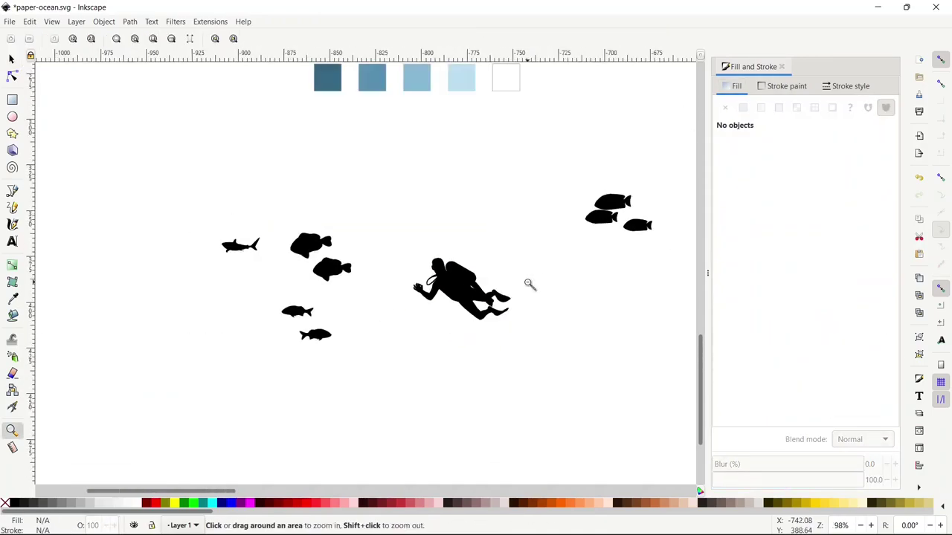
pyautogui.press('space')
pyautogui.keyDown('shift'); pyautogui.click(450, 282); pyautogui.keyUp('shift')
pyautogui.press('space')
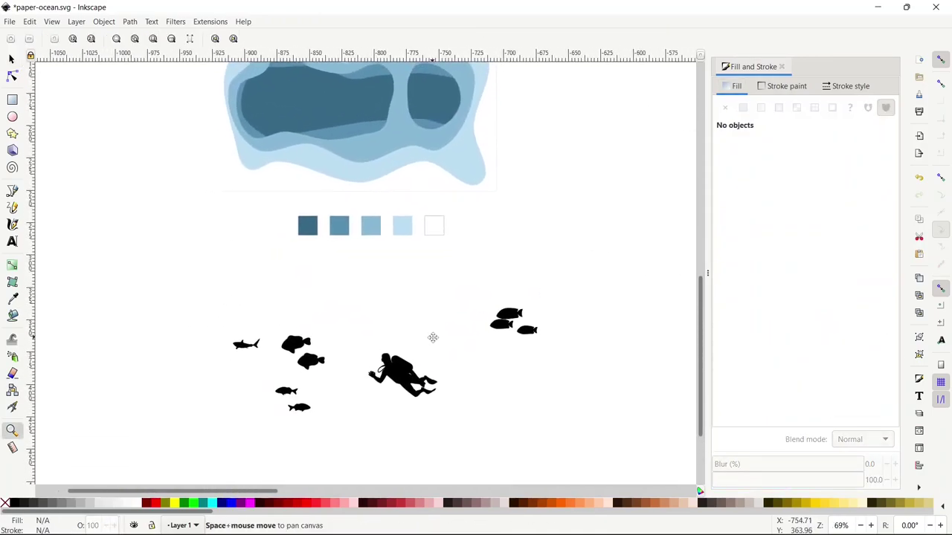
pyautogui.press('s')
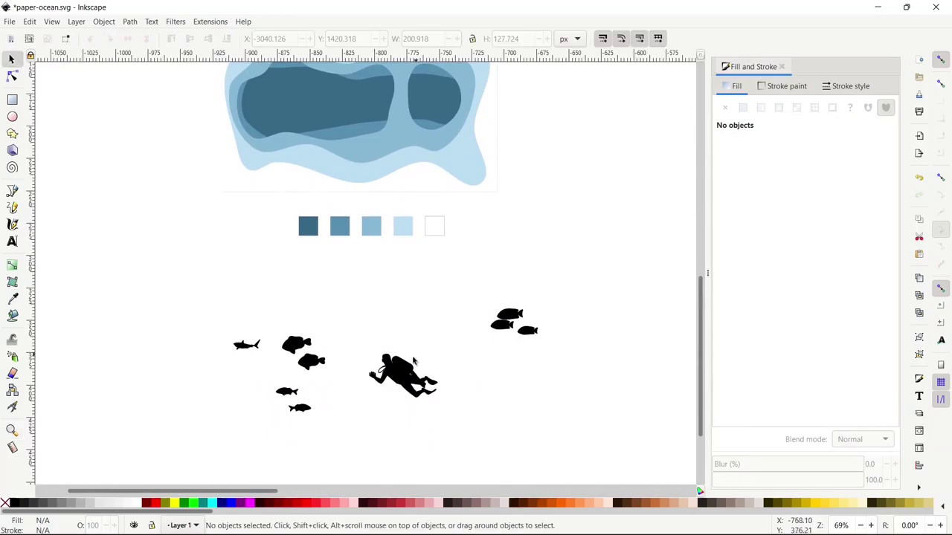
pyautogui.moveTo(396, 365); pyautogui.dragTo(357, 132)
pyautogui.click(281, 328)
pyautogui.moveTo(293, 346); pyautogui.dragTo(418, 125)
pyautogui.moveTo(509, 316); pyautogui.dragTo(287, 88)
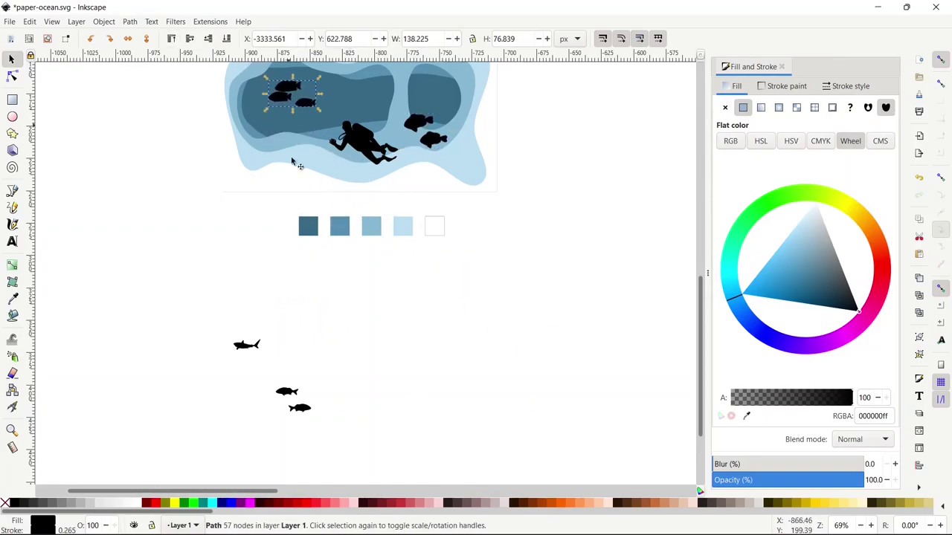
pyautogui.moveTo(286, 392); pyautogui.dragTo(264, 116)
pyautogui.moveTo(245, 344); pyautogui.dragTo(359, 94)
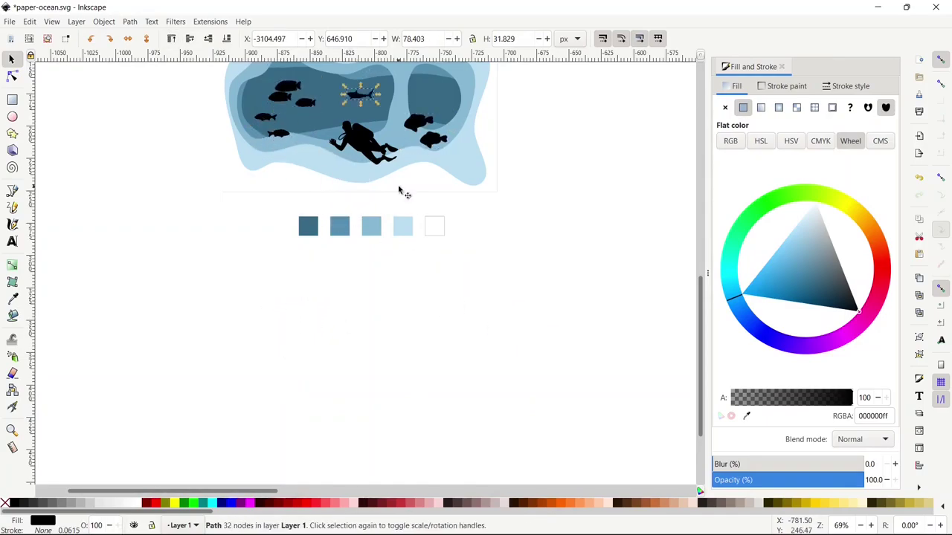
# Enlarge the shark to about 219 by 89 px in the large opening's right part and union it with the medium-blue layer
pyautogui.press('z')
pyautogui.click(368, 110)
pyautogui.press('space')
pyautogui.scroll(2, 364, 167)
pyautogui.click(360, 220)
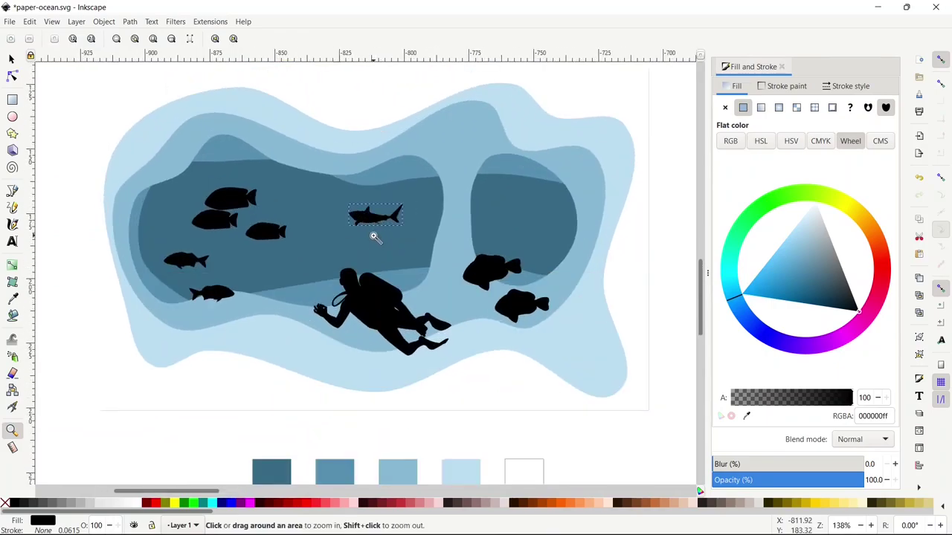
pyautogui.press('s')
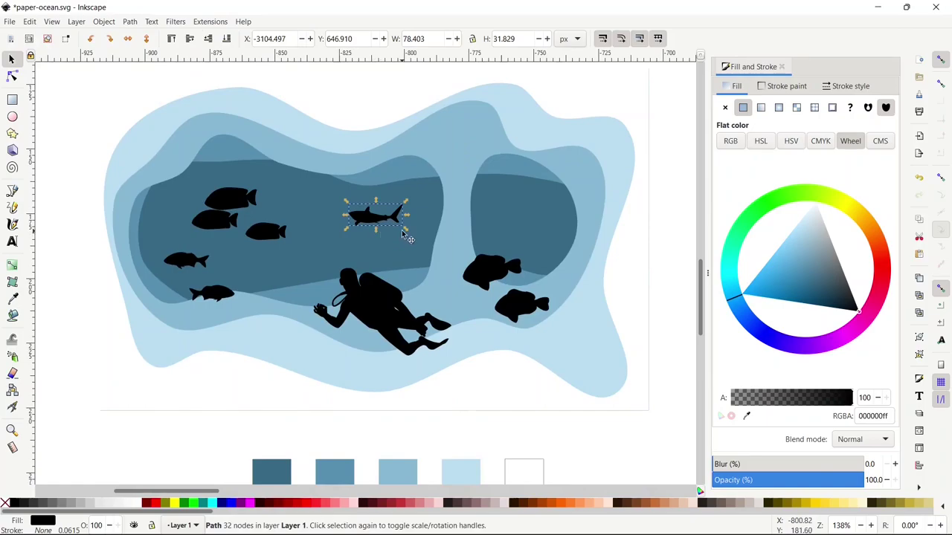
pyautogui.moveTo(403, 233)
pyautogui.mouseDown()
pyautogui.moveTo(470, 262)
pyautogui.moveTo(485, 286)
pyautogui.moveTo(388, 228)
pyautogui.mouseUp()
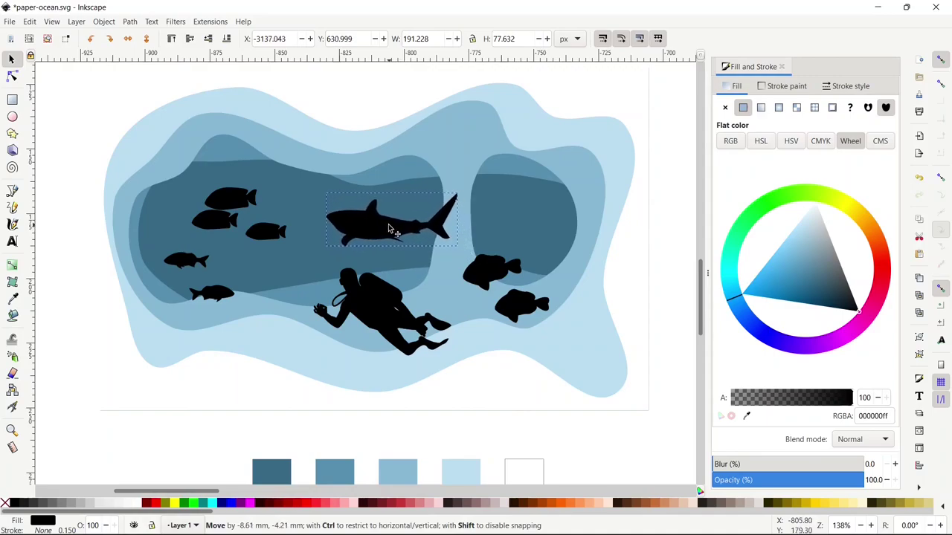
pyautogui.moveTo(461, 246); pyautogui.dragTo(481, 259)
pyautogui.moveTo(416, 231); pyautogui.dragTo(394, 225)
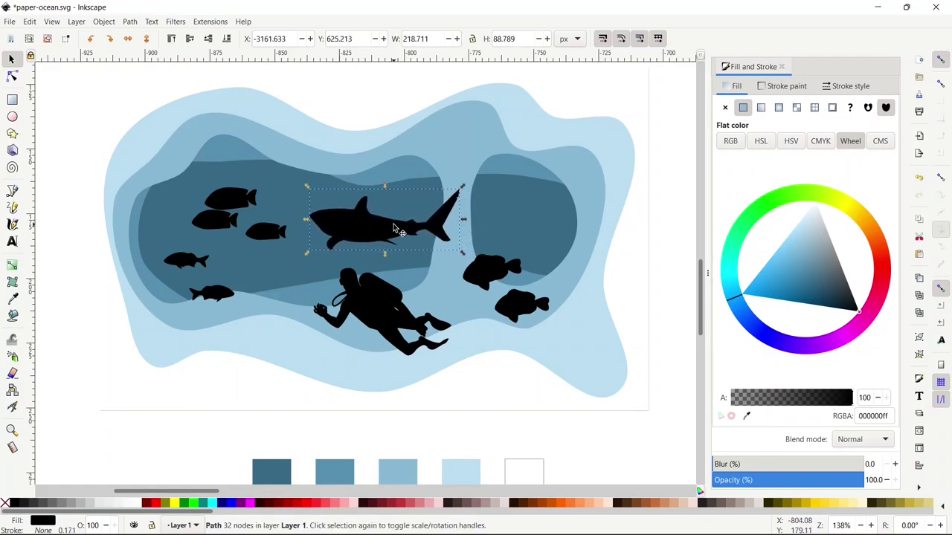
pyautogui.keyDown('shift'); pyautogui.click(409, 167); pyautogui.keyUp('shift')
pyautogui.hotkey('ctrl', '+')
# Slightly enlarge and reposition the diver so the fins overlap the white front layer, and union the two
pyautogui.moveTo(367, 313); pyautogui.dragTo(364, 321)
pyautogui.click(302, 276)
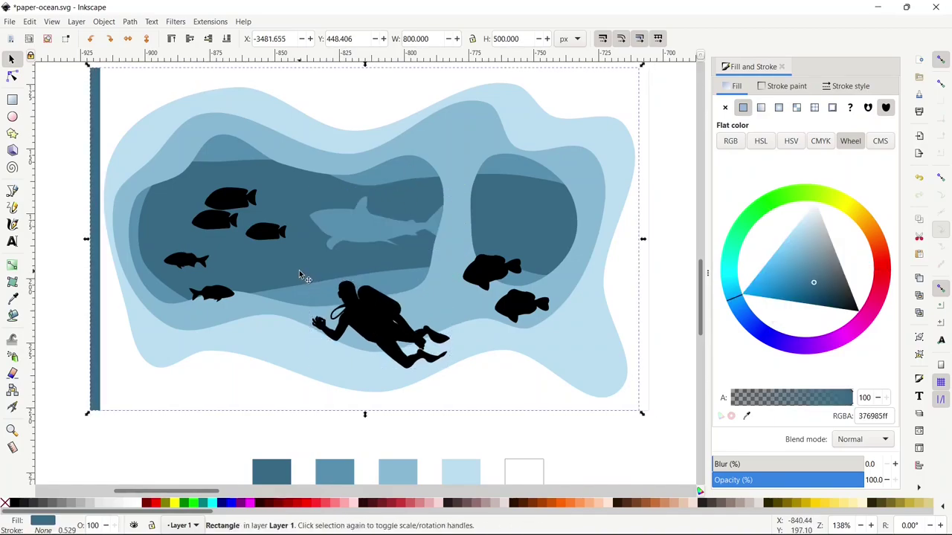
pyautogui.click(342, 293)
pyautogui.moveTo(310, 275); pyautogui.dragTo(297, 267)
pyautogui.moveTo(370, 313); pyautogui.dragTo(384, 319)
pyautogui.keyDown('shift'); pyautogui.click(448, 389); pyautogui.keyUp('shift')
pyautogui.hotkey('ctrl', '+')
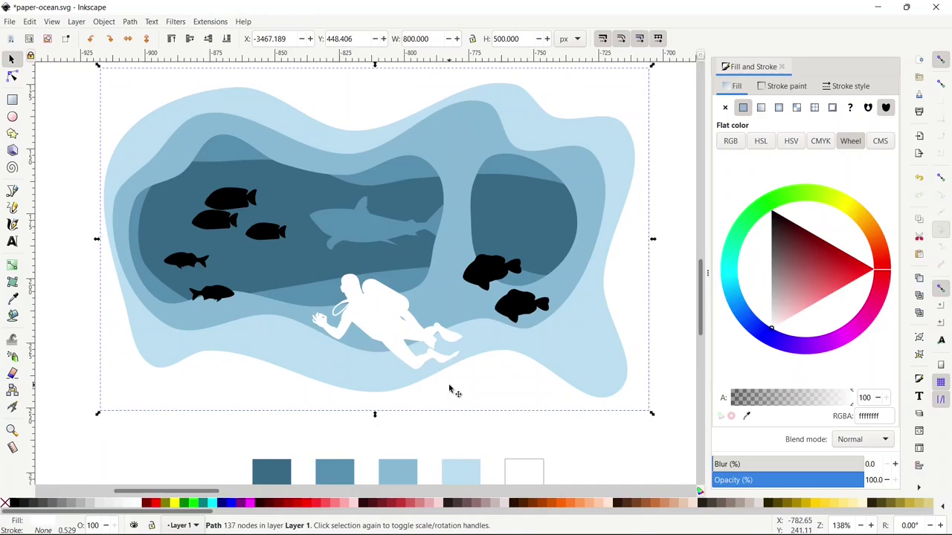
# Shrink the two-fish group to about 84 by 67 px at the smaller opening's lower edge and union it with the lightest blue layer
pyautogui.click(495, 276)
pyautogui.moveTo(464, 255); pyautogui.dragTo(481, 245)
pyautogui.moveTo(537, 237); pyautogui.dragTo(518, 250)
pyautogui.moveTo(474, 258); pyautogui.dragTo(477, 255)
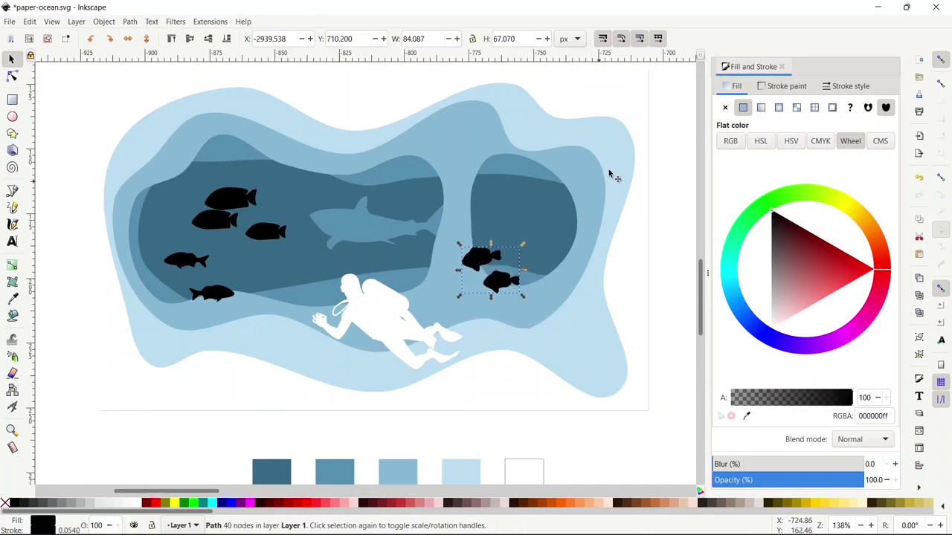
pyautogui.keyDown('shift'); pyautogui.click(607, 169); pyautogui.keyUp('shift')
pyautogui.hotkey('ctrl', '+')
# Shrink the small fish pair near the large opening's left edge and union it with the medium-blue layer
pyautogui.click(199, 260)
pyautogui.moveTo(237, 250); pyautogui.dragTo(161, 249)
pyautogui.keyDown('shift'); pyautogui.click(222, 158); pyautogui.keyUp('shift')
pyautogui.hotkey('ctrl', '+')
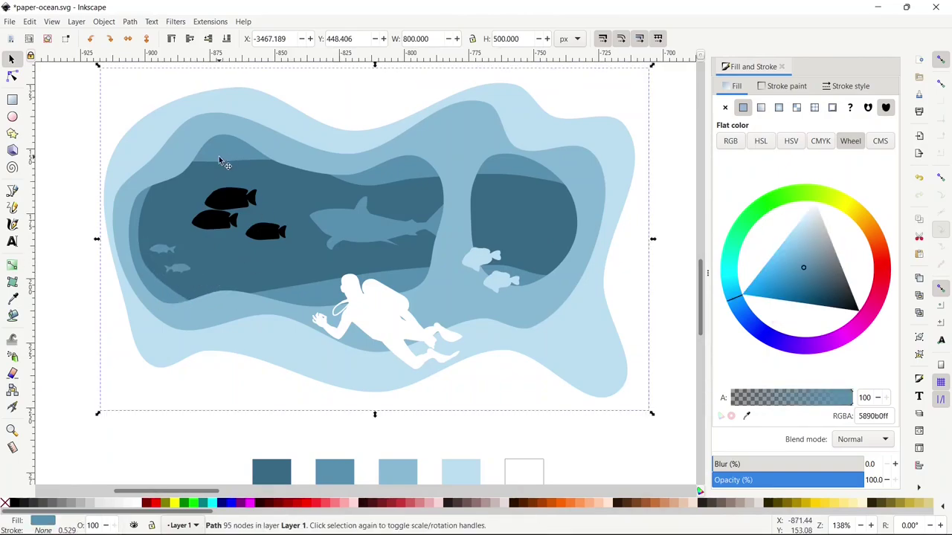
# Shrink the three-fish group above the small pair and union it with the second-lightest blue layer
pyautogui.click(232, 195)
pyautogui.moveTo(289, 185); pyautogui.dragTo(224, 197)
pyautogui.keyDown('shift'); pyautogui.click(181, 166); pyautogui.keyUp('shift')
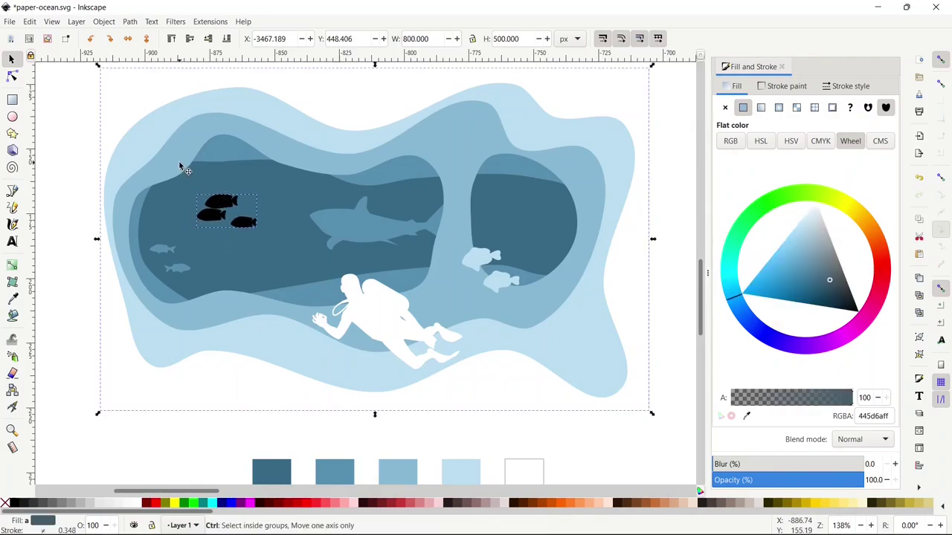
pyautogui.hotkey('ctrl', '+')
# Delete the row of five color swatches below the artwork
pyautogui.click(202, 440)
pyautogui.moveTo(204, 443); pyautogui.dragTo(568, 397)
pyautogui.press('Delete')
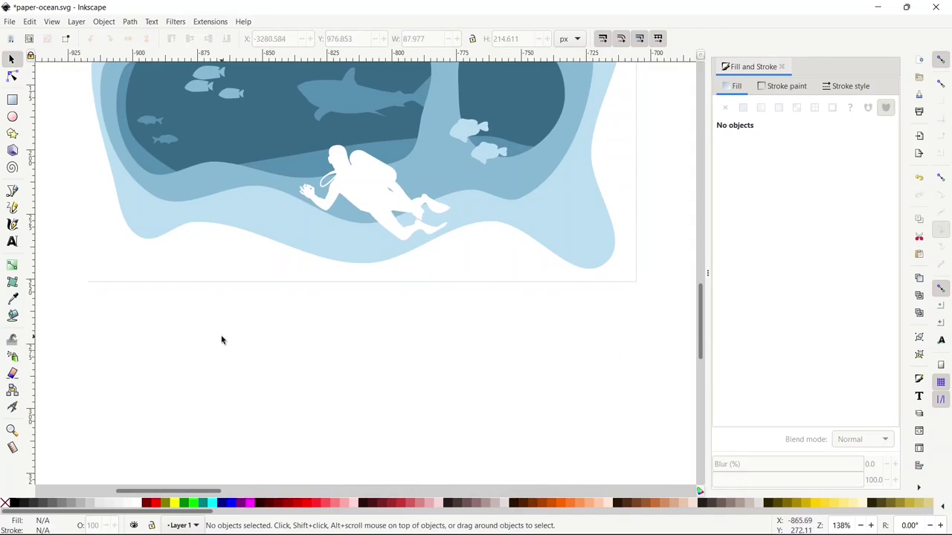
# Draw three seaweed clumps side by side below the artwork with wavy, crossing black Calligraphy strokes
pyautogui.press('c')
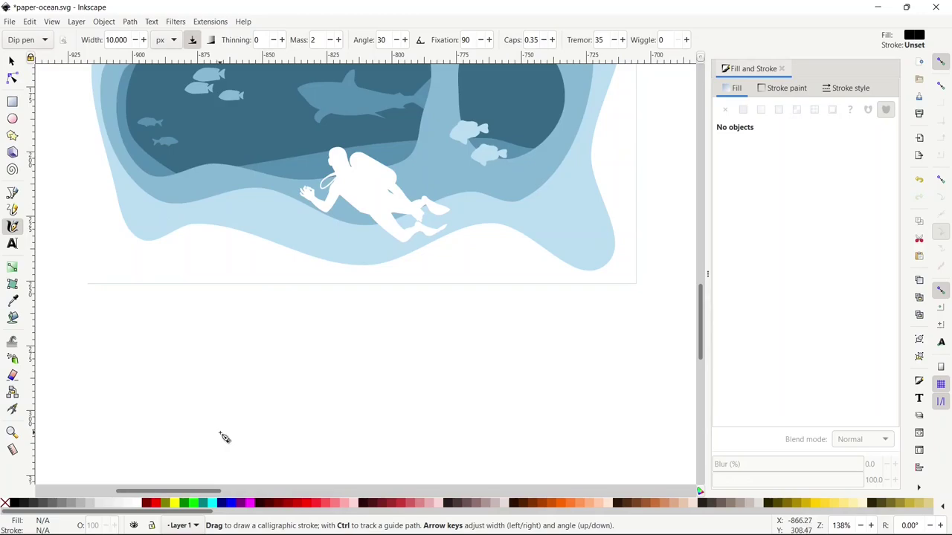
pyautogui.moveTo(222, 434)
pyautogui.mouseDown()
pyautogui.moveTo(201, 413)
pyautogui.moveTo(230, 322)
pyautogui.mouseUp()
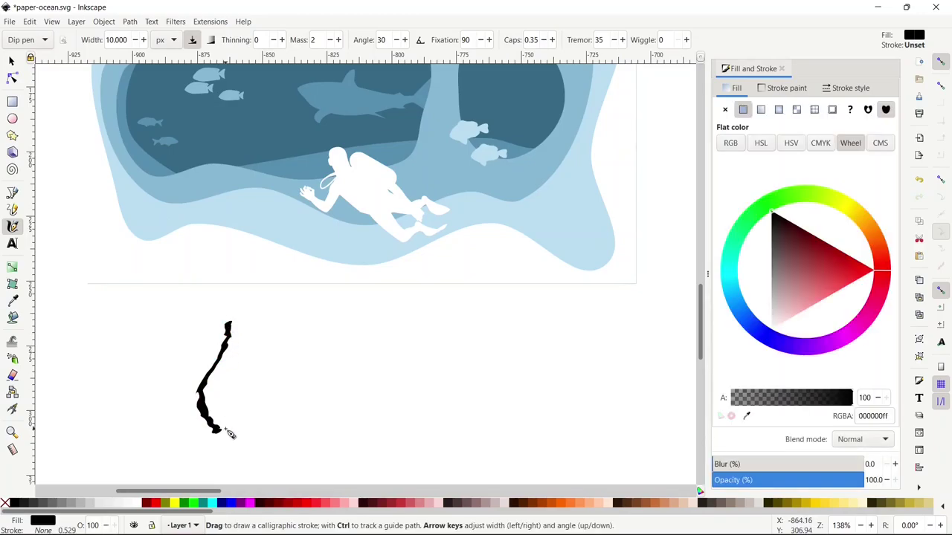
pyautogui.moveTo(229, 433)
pyautogui.mouseDown()
pyautogui.moveTo(220, 387)
pyautogui.moveTo(191, 345)
pyautogui.moveTo(191, 306)
pyautogui.mouseUp()
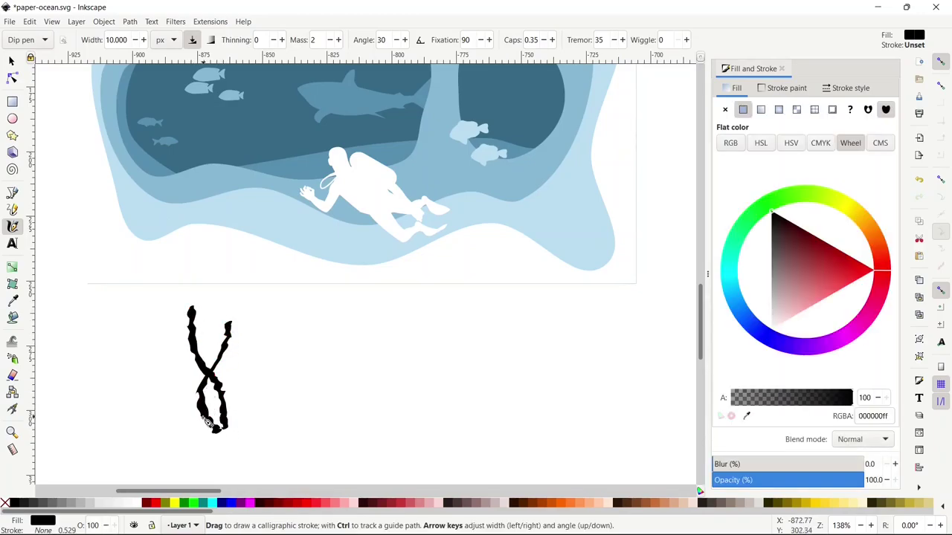
pyautogui.moveTo(199, 434); pyautogui.dragTo(173, 317)
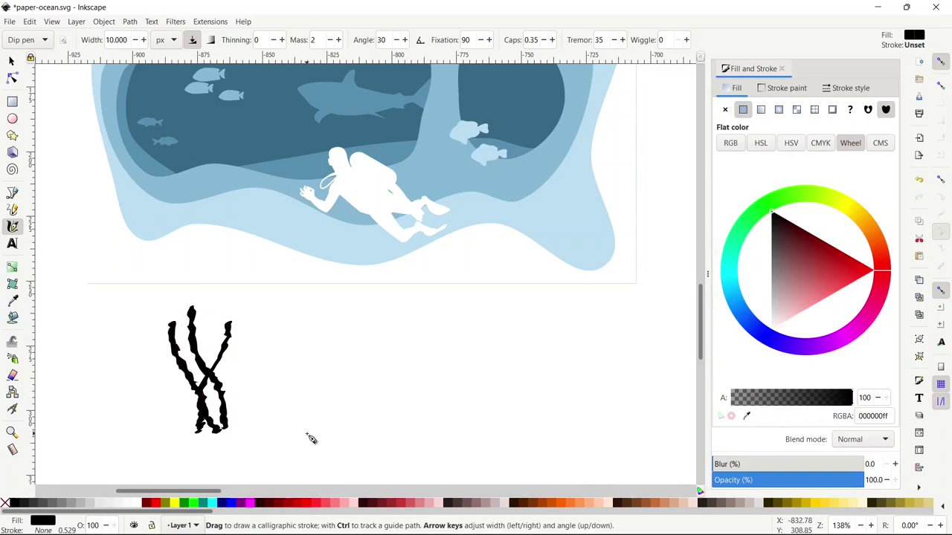
pyautogui.moveTo(305, 431)
pyautogui.mouseDown()
pyautogui.moveTo(295, 397)
pyautogui.moveTo(325, 340)
pyautogui.moveTo(329, 306)
pyautogui.mouseUp()
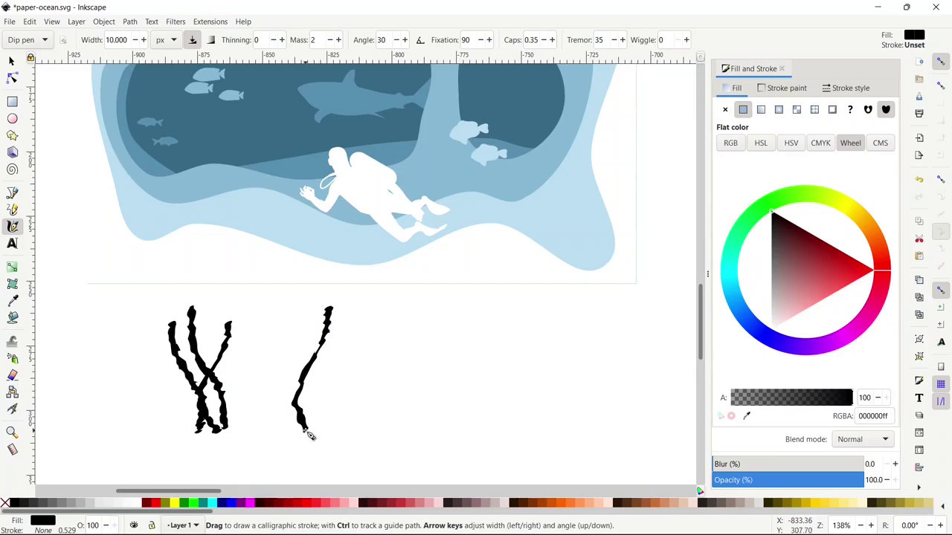
pyautogui.moveTo(306, 430)
pyautogui.mouseDown()
pyautogui.moveTo(329, 381)
pyautogui.moveTo(295, 301)
pyautogui.mouseUp()
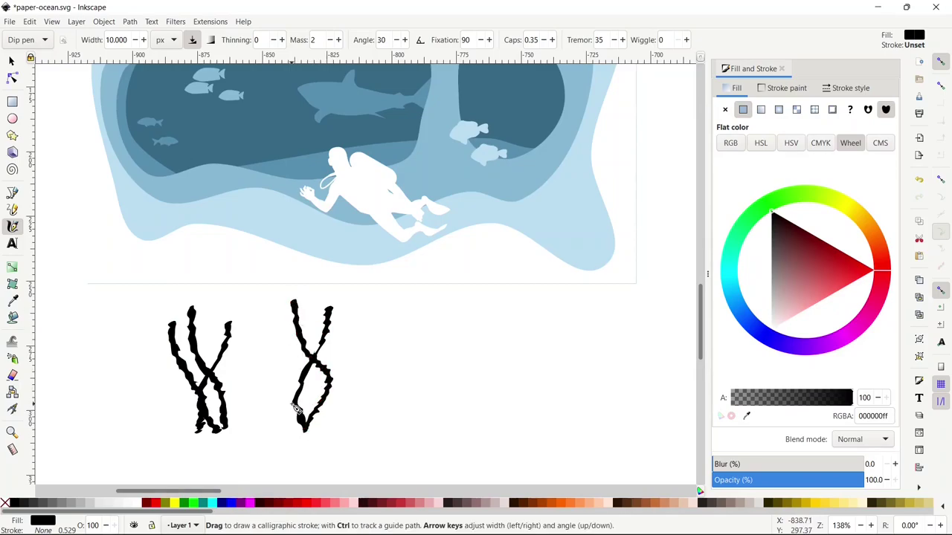
pyautogui.moveTo(306, 433)
pyautogui.mouseDown()
pyautogui.moveTo(270, 404)
pyautogui.moveTo(274, 325)
pyautogui.mouseUp()
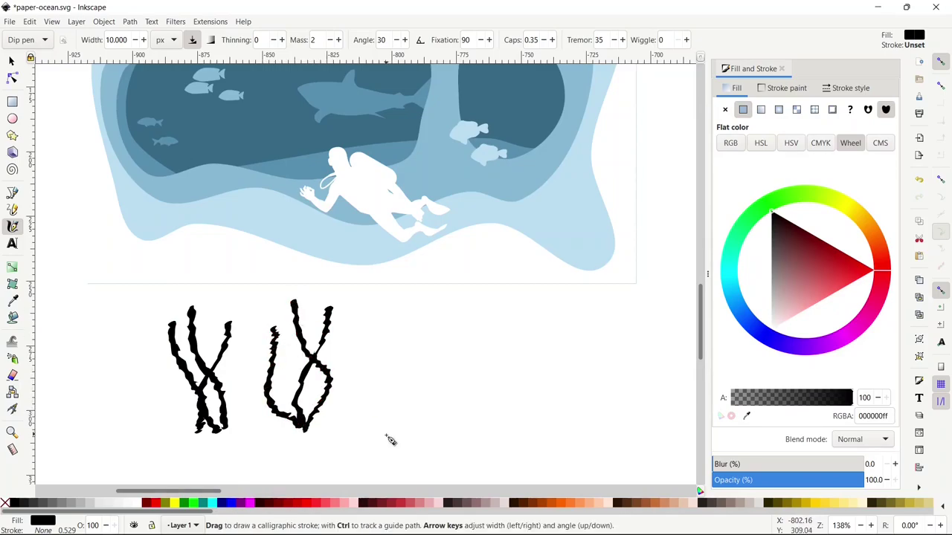
pyautogui.moveTo(388, 438); pyautogui.dragTo(394, 307)
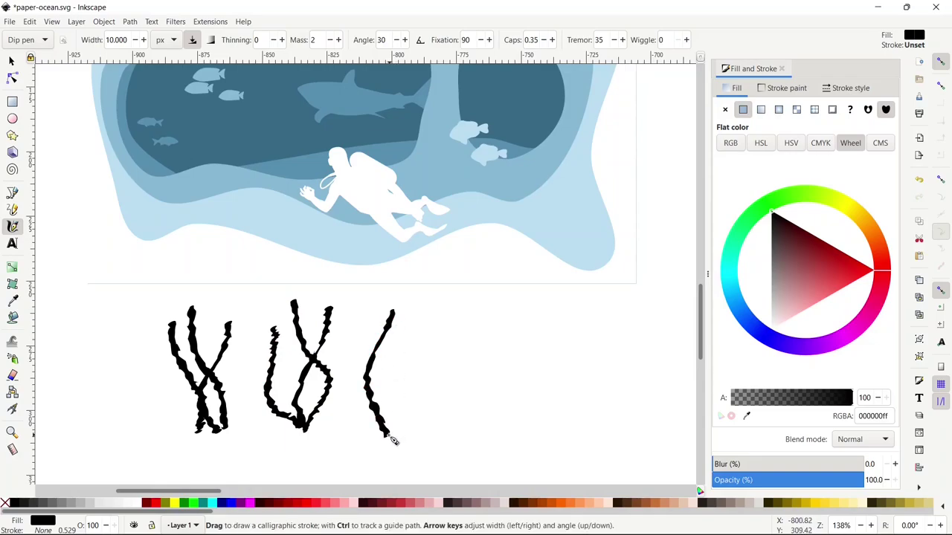
pyautogui.moveTo(381, 428); pyautogui.dragTo(414, 311)
pyautogui.moveTo(406, 437); pyautogui.dragTo(379, 324)
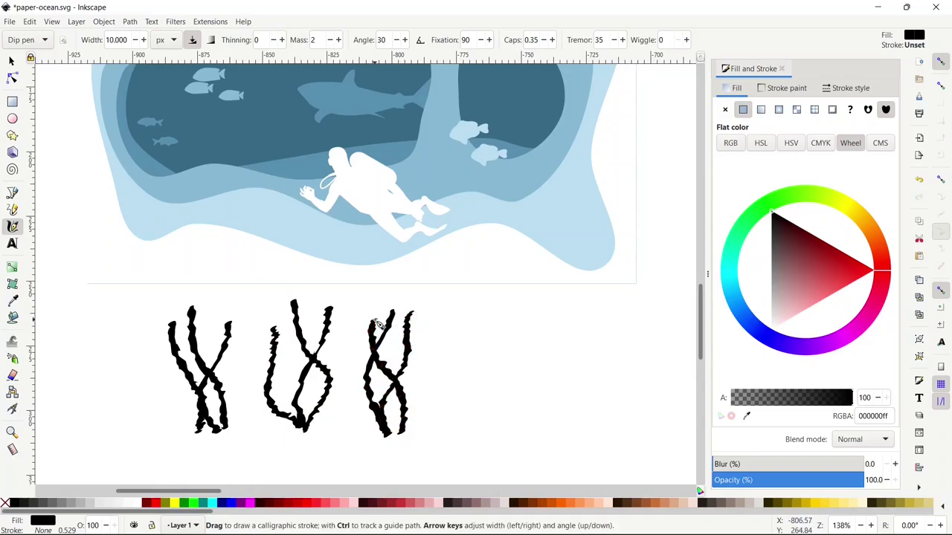
pyautogui.moveTo(371, 441); pyautogui.dragTo(348, 315)
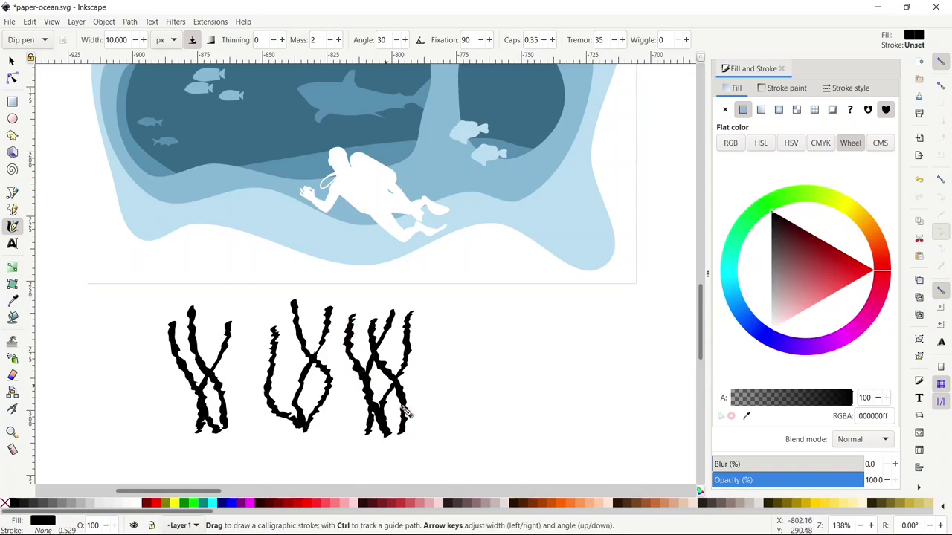
# Combine the strokes of each seaweed clump into a single path
pyautogui.press('s')
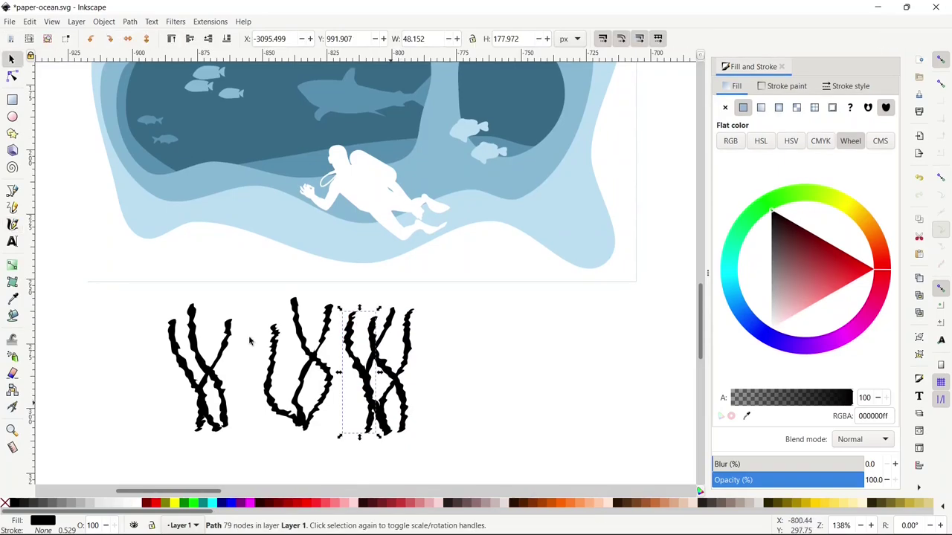
pyautogui.moveTo(124, 288); pyautogui.dragTo(209, 370)
pyautogui.moveTo(246, 433); pyautogui.dragTo(250, 465)
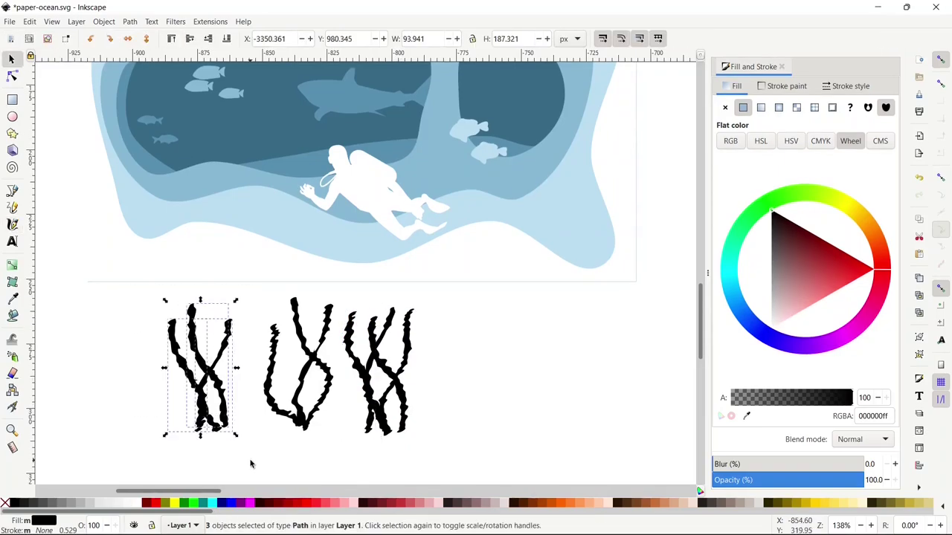
pyautogui.hotkey('ctrl', 'k')
pyautogui.click(252, 288)
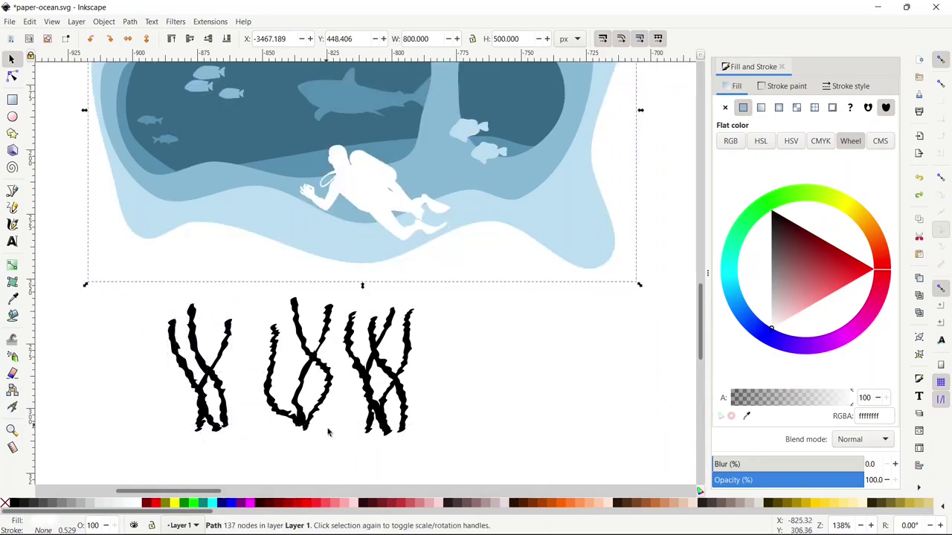
pyautogui.moveTo(253, 293); pyautogui.dragTo(253, 294)
pyautogui.moveTo(335, 309); pyautogui.dragTo(336, 302)
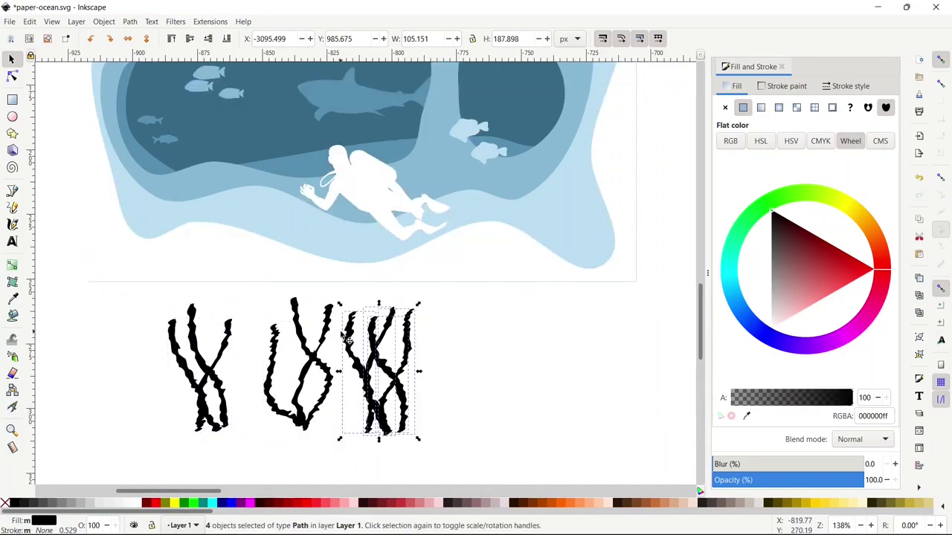
pyautogui.hotkey('ctrl', 'k')
# Shrink the first seaweed clump and place it near the artwork's lower-left corner
pyautogui.click(205, 372)
pyautogui.moveTo(230, 300)
pyautogui.mouseDown()
pyautogui.moveTo(197, 347)
pyautogui.moveTo(186, 212)
pyautogui.moveTo(201, 170)
pyautogui.moveTo(179, 222)
pyautogui.moveTo(154, 227)
pyautogui.moveTo(146, 218)
pyautogui.moveTo(157, 204)
pyautogui.mouseUp()
pyautogui.moveTo(146, 222); pyautogui.dragTo(147, 219)
# Shrink the middle seaweed clump to about 21 by 40 px and place it on the lightest layer's edge beside the diver's hand
pyautogui.click(308, 344)
pyautogui.moveTo(337, 295); pyautogui.dragTo(298, 364)
pyautogui.moveTo(287, 384); pyautogui.dragTo(260, 189)
pyautogui.moveTo(271, 169); pyautogui.dragTo(257, 197)
pyautogui.moveTo(251, 210); pyautogui.dragTo(270, 164)
pyautogui.moveTo(269, 164); pyautogui.dragTo(266, 171)
pyautogui.moveTo(271, 169); pyautogui.dragTo(275, 164)
# Shrink the third seaweed clump and place it beside the fish at the smaller opening's lower edge
pyautogui.moveTo(402, 372); pyautogui.dragTo(429, 350)
pyautogui.moveTo(444, 283); pyautogui.dragTo(411, 305)
pyautogui.moveTo(394, 378); pyautogui.dragTo(530, 130)
pyautogui.scroll(4, 530, 130)
pyautogui.moveTo(549, 207); pyautogui.dragTo(399, 236)
# Duplicate the seaweed in the smaller opening as a smaller clump above the diver's hand, and copy the clump beside the hand behind the diver
pyautogui.hotkey('ctrl', 'd')
pyautogui.moveTo(385, 258); pyautogui.dragTo(284, 270)
pyautogui.click(257, 301)
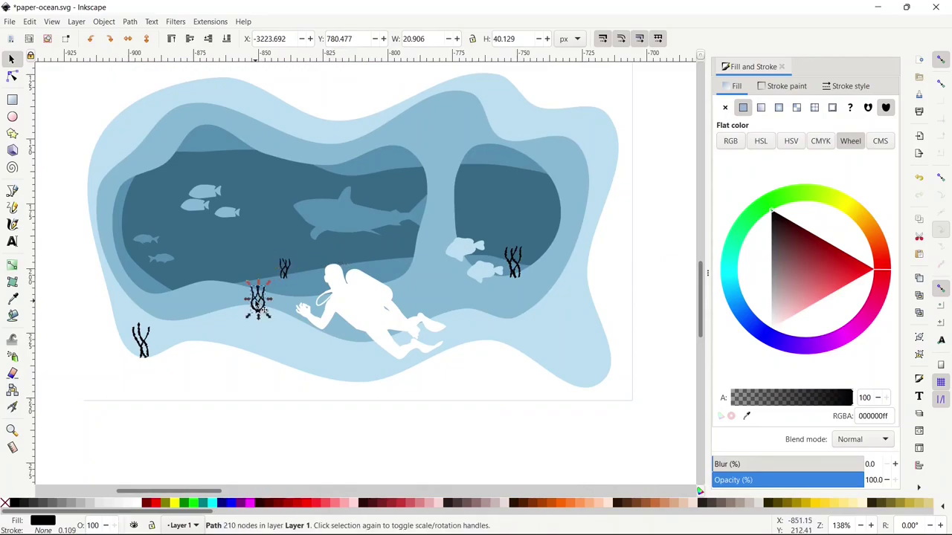
pyautogui.hotkey('ctrl', 'd')
pyautogui.moveTo(257, 302); pyautogui.dragTo(466, 306)
# Tilt and adjust the seaweed clump at the artwork's lower-left corner and union it with the white front layer
pyautogui.click(147, 333)
pyautogui.moveTo(151, 321); pyautogui.dragTo(126, 321)
pyautogui.click(147, 342)
pyautogui.moveTo(146, 346); pyautogui.dragTo(145, 348)
pyautogui.keyDown('shift'); pyautogui.click(197, 364); pyautogui.keyUp('shift')
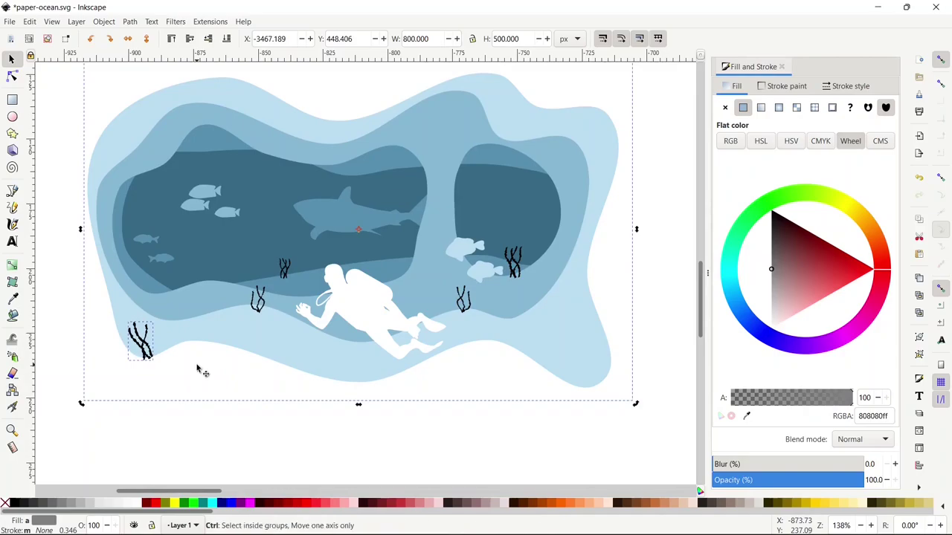
pyautogui.hotkey('ctrl', '+')
# Union the matching seaweed clumps in front of and behind the diver with the lightest blue layer
pyautogui.click(261, 315)
pyautogui.click(259, 308)
pyautogui.keyDown('shift'); pyautogui.click(263, 335); pyautogui.keyUp('shift')
pyautogui.hotkey('ctrl', '+')
pyautogui.keyDown('shift'); pyautogui.click(464, 303); pyautogui.keyUp('shift')
pyautogui.hotkey('ctrl', '+')
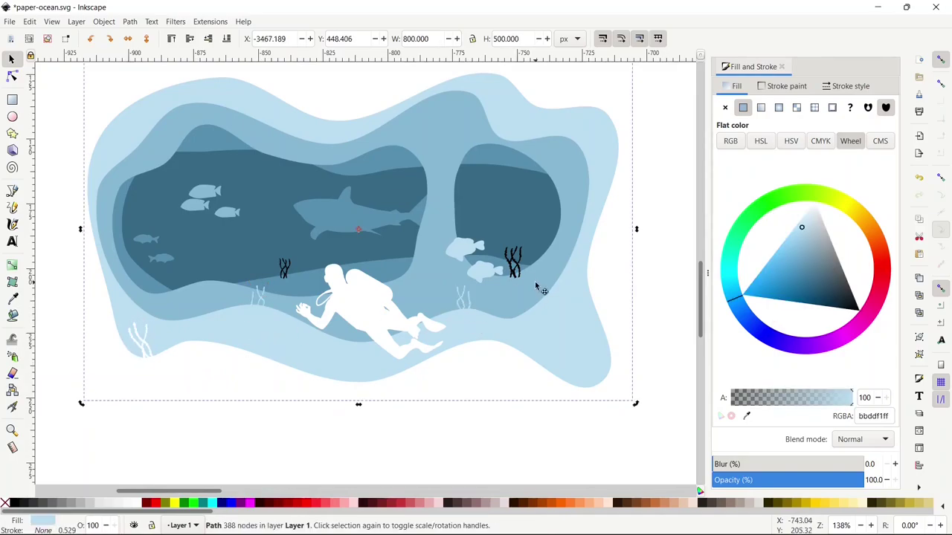
# Union the seaweed in the smaller opening and the seaweed above the diver's hand with the blue layers beneath them
pyautogui.click(534, 283)
pyautogui.keyDown('shift'); pyautogui.click(517, 268); pyautogui.keyUp('shift')
pyautogui.hotkey('ctrl', '+')
pyautogui.click(273, 292)
pyautogui.keyDown('shift'); pyautogui.click(285, 270); pyautogui.keyUp('shift')
pyautogui.hotkey('ctrl', '+')
# Start a branching coral outline in the empty area below the page, drawing straight segments up the trunk's left side to the first branch
pyautogui.press('space')
pyautogui.moveTo(297, 435); pyautogui.dragTo(297, 235)
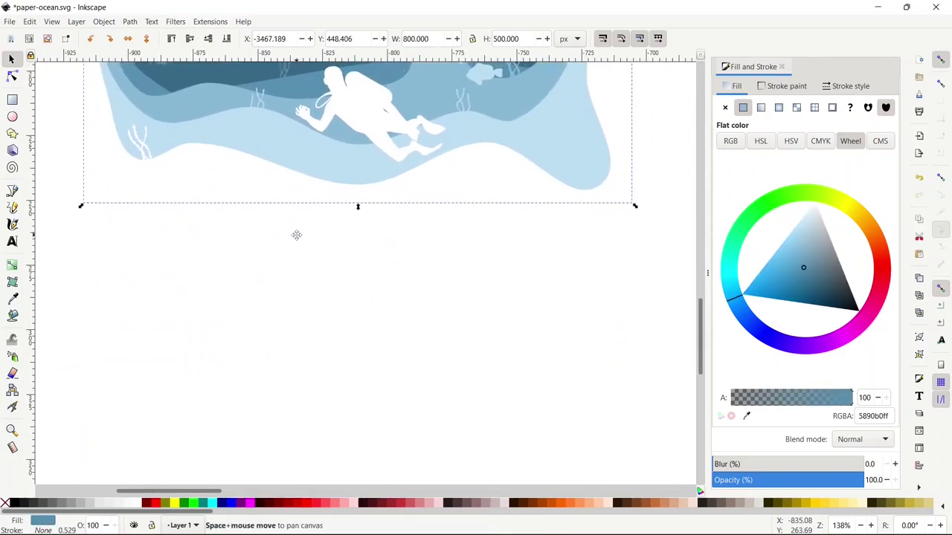
pyautogui.press('b')
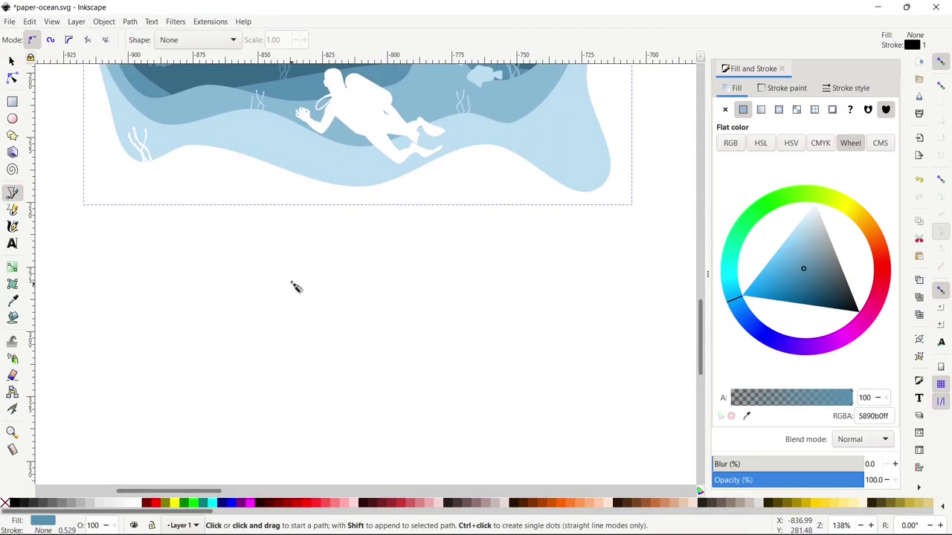
pyautogui.click(265, 383)
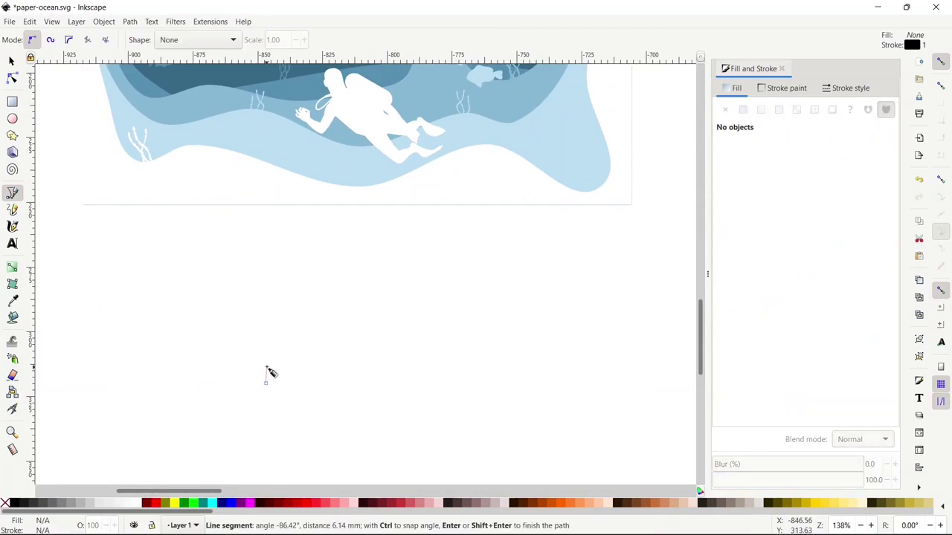
pyautogui.click(249, 365)
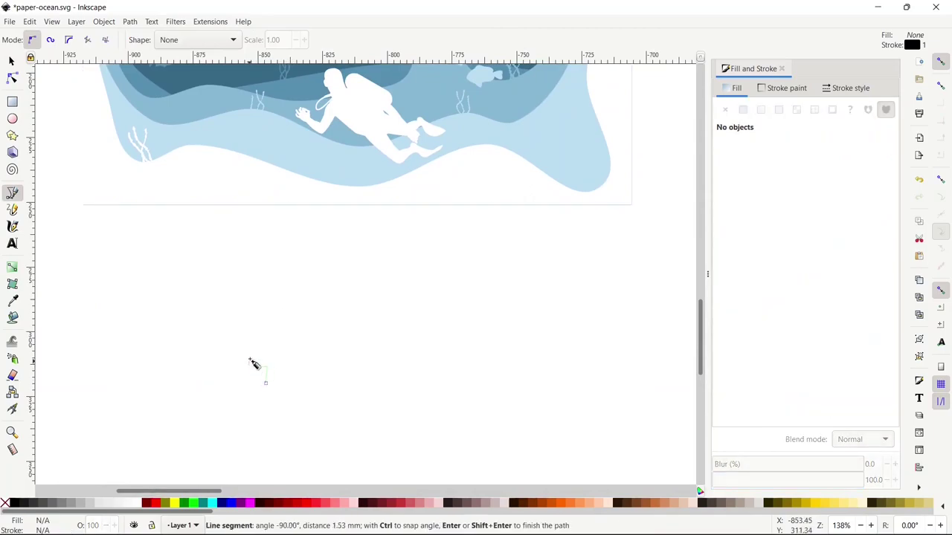
pyautogui.click(253, 351)
pyautogui.click(266, 355)
pyautogui.click(273, 335)
pyautogui.click(268, 335)
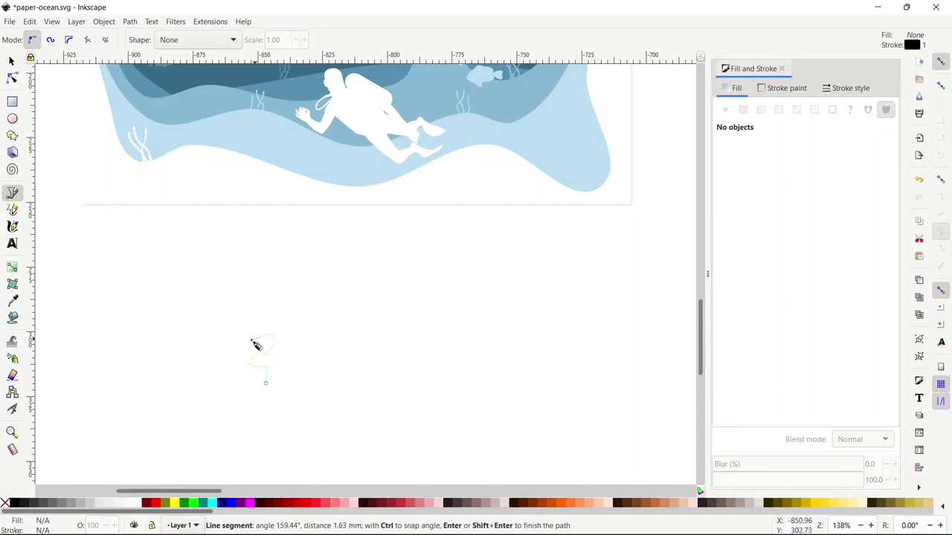
pyautogui.click(247, 341)
pyautogui.doubleClick(243, 340)
# Abandon the stray segment, reselect the open coral path and resume drawing from its upper-left end node
pyautogui.click(254, 326)
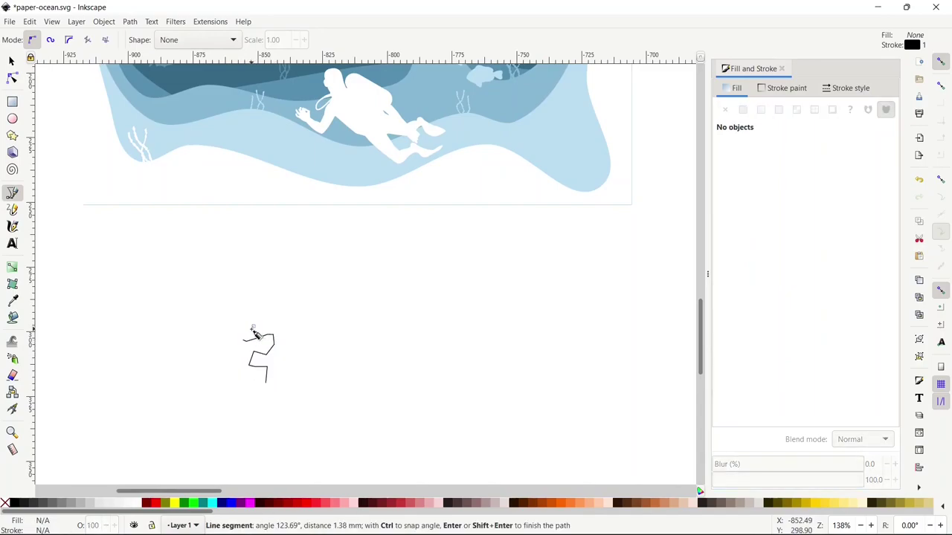
pyautogui.press('s')
pyautogui.press('b')
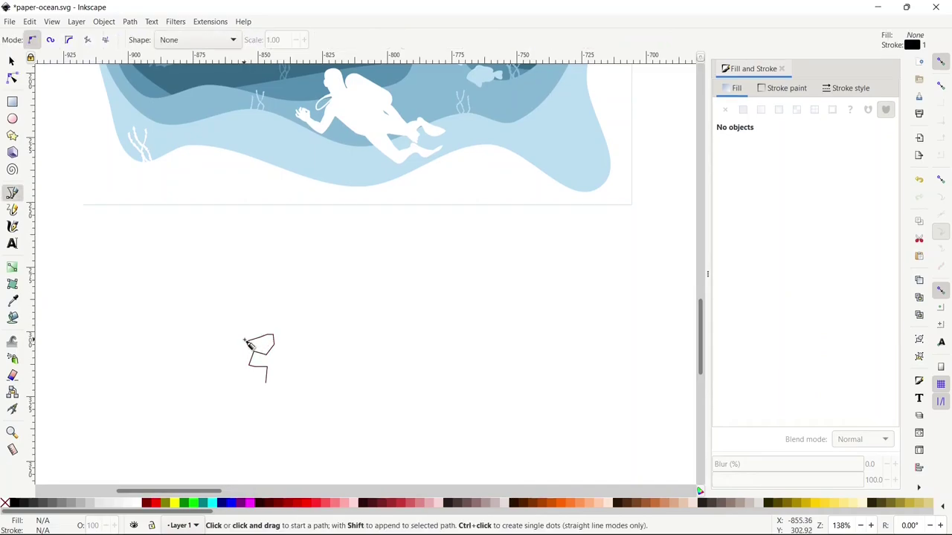
pyautogui.press('s')
pyautogui.click(267, 365)
pyautogui.press('b')
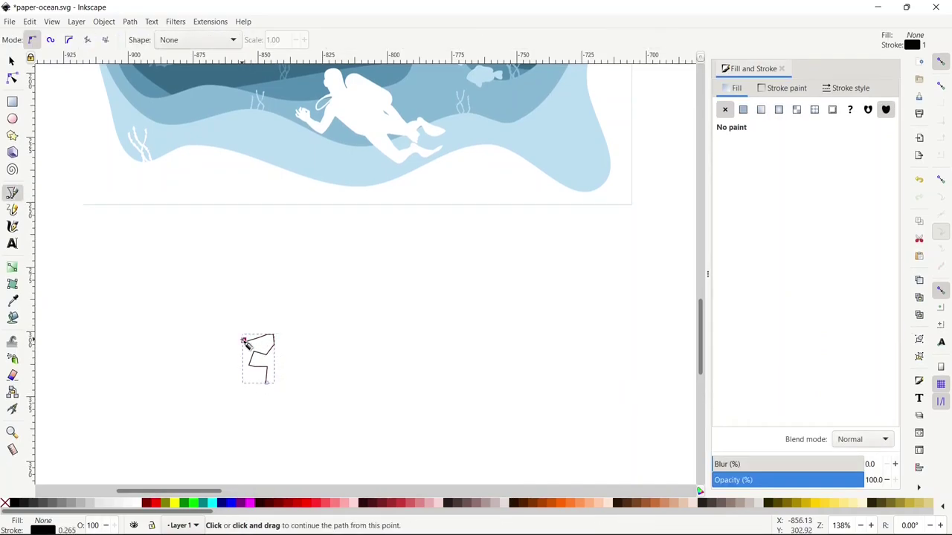
pyautogui.click(244, 341)
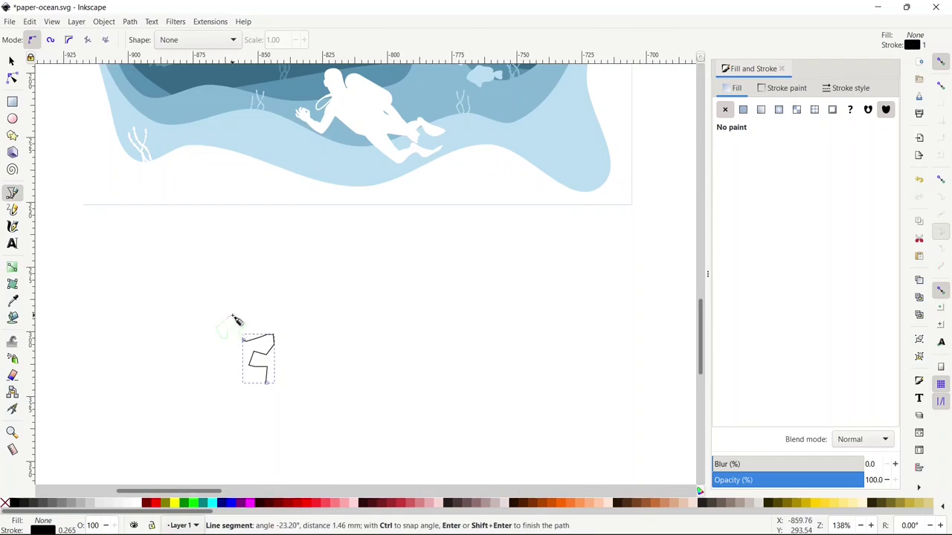
# Continue the coral outline with straight segments around its left branches and across the forked top branches
pyautogui.click(233, 316)
pyautogui.click(219, 296)
pyautogui.click(237, 292)
pyautogui.click(237, 298)
pyautogui.click(241, 304)
pyautogui.click(247, 303)
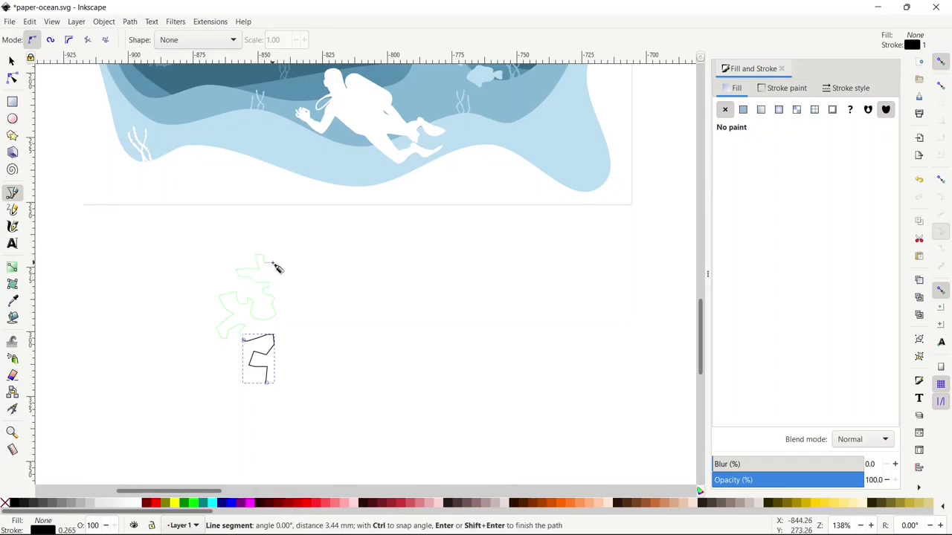
pyautogui.click(273, 262)
pyautogui.click(266, 270)
pyautogui.click(276, 273)
pyautogui.click(284, 267)
pyautogui.click(294, 256)
pyautogui.click(302, 260)
pyautogui.click(297, 268)
pyautogui.click(300, 271)
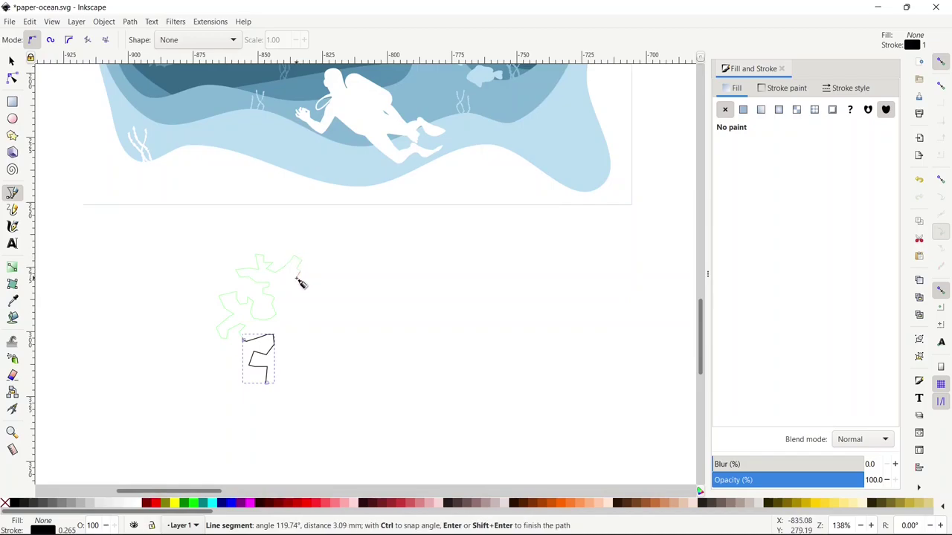
# Outline the coral's right-hand branches down to the trunk and close the path at its starting node
pyautogui.click(301, 295)
pyautogui.click(308, 300)
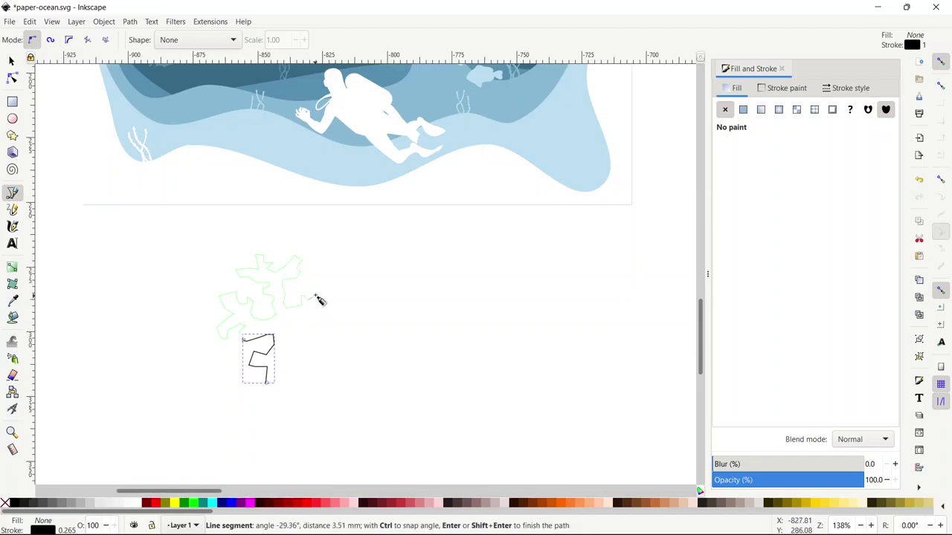
pyautogui.click(315, 297)
pyautogui.click(318, 283)
pyautogui.click(320, 289)
pyautogui.click(323, 284)
pyautogui.click(331, 284)
pyautogui.click(332, 298)
pyautogui.click(322, 298)
pyautogui.click(315, 306)
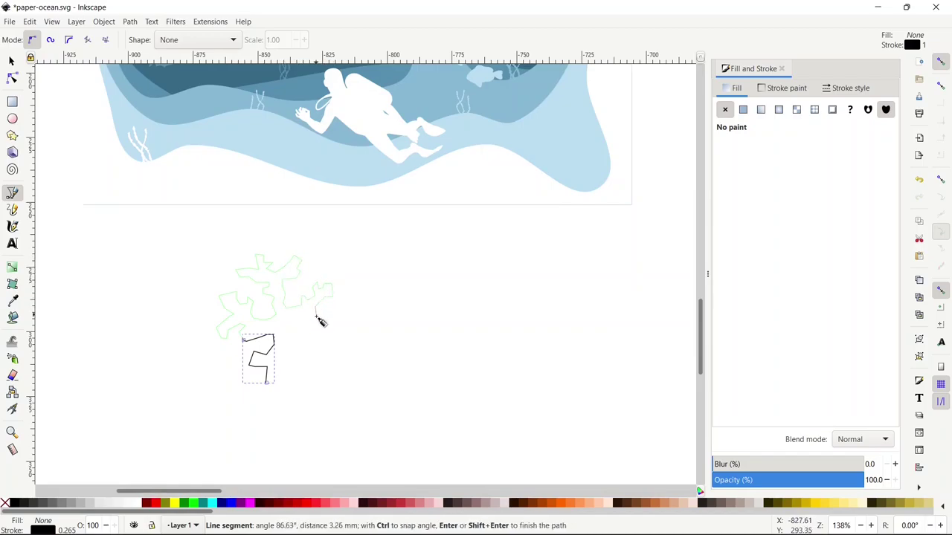
pyautogui.click(315, 316)
pyautogui.click(303, 314)
pyautogui.click(293, 323)
pyautogui.click(291, 331)
pyautogui.click(296, 341)
pyautogui.click(290, 354)
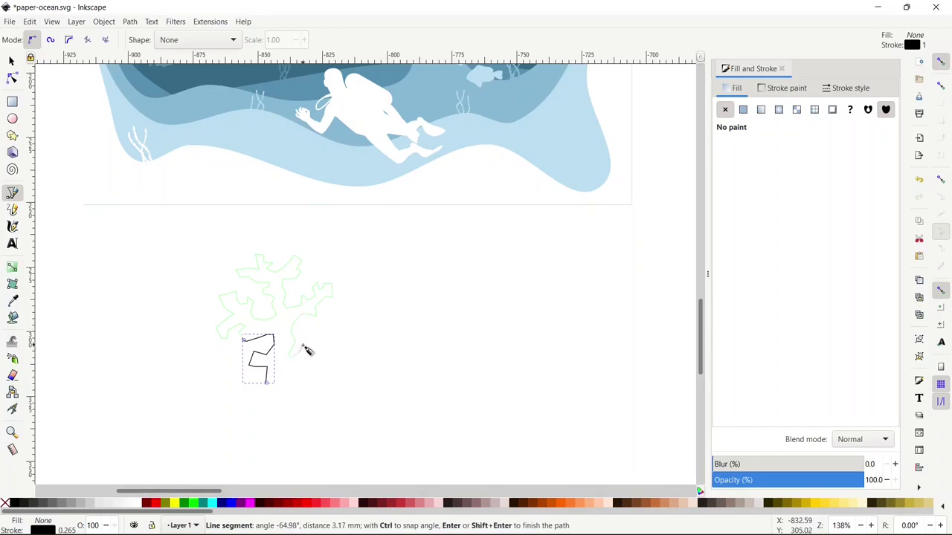
pyautogui.click(305, 346)
pyautogui.click(313, 330)
pyautogui.click(322, 335)
pyautogui.click(329, 334)
pyautogui.click(330, 325)
pyautogui.click(339, 329)
pyautogui.click(339, 340)
pyautogui.click(334, 341)
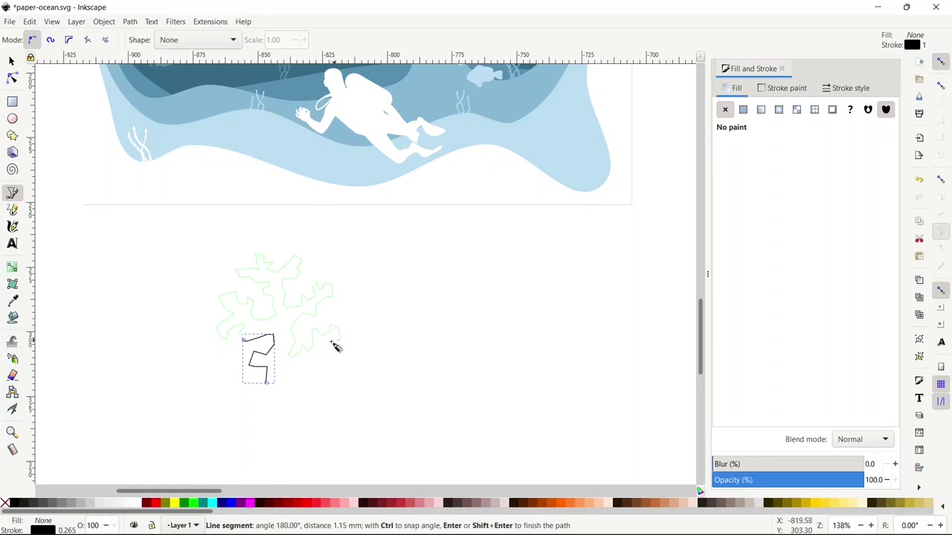
pyautogui.click(311, 374)
pyautogui.click(291, 388)
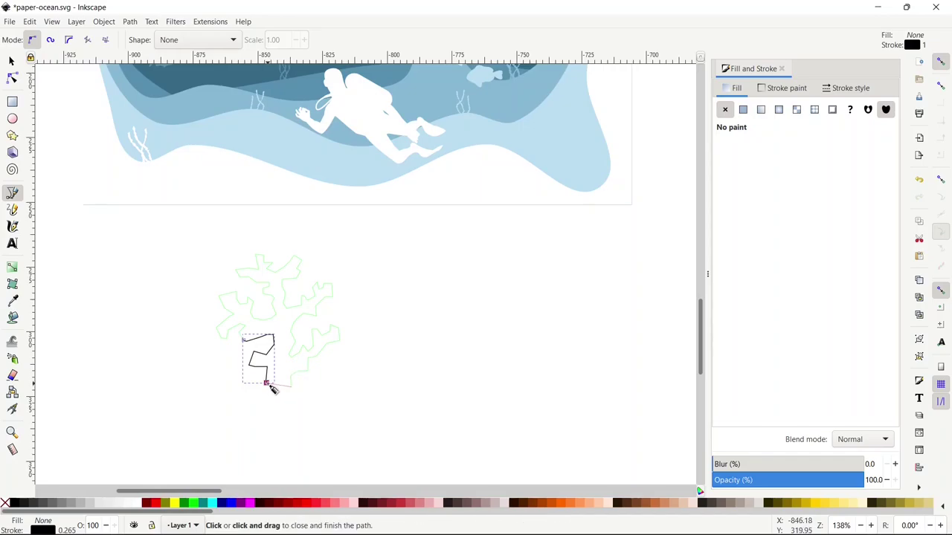
pyautogui.click(267, 383)
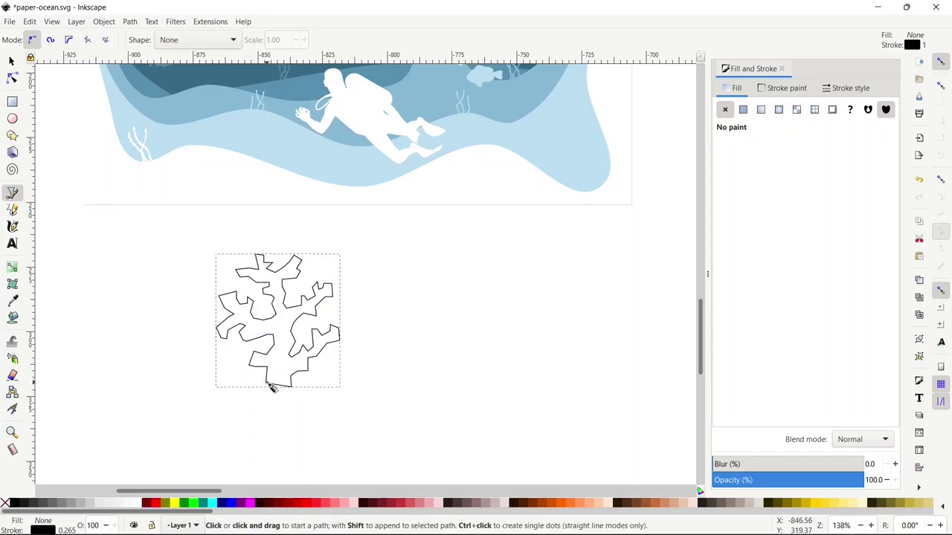
# Select all nodes of the first coral outline and make them smooth
pyautogui.press('n')
pyautogui.moveTo(182, 243); pyautogui.dragTo(374, 431)
pyautogui.click(178, 38)
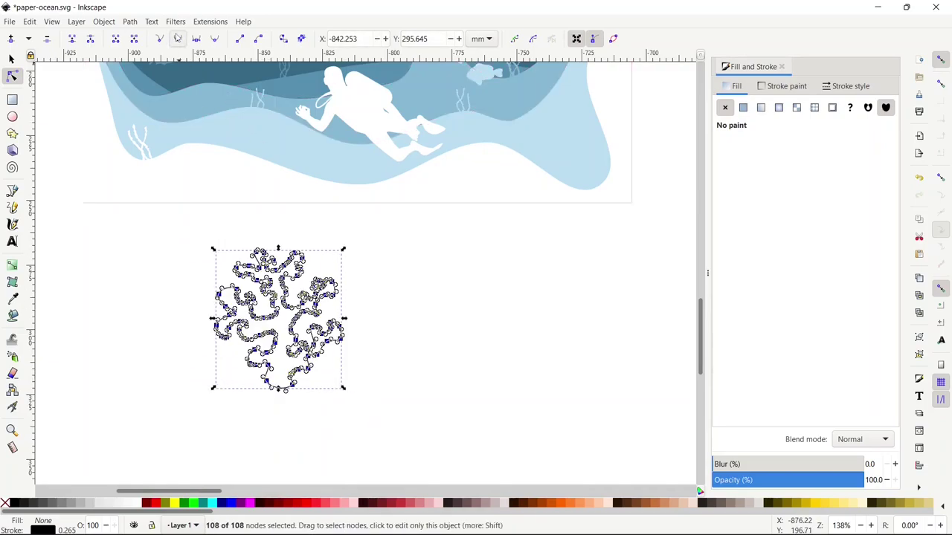
pyautogui.hotkey('ctrl', 'l')
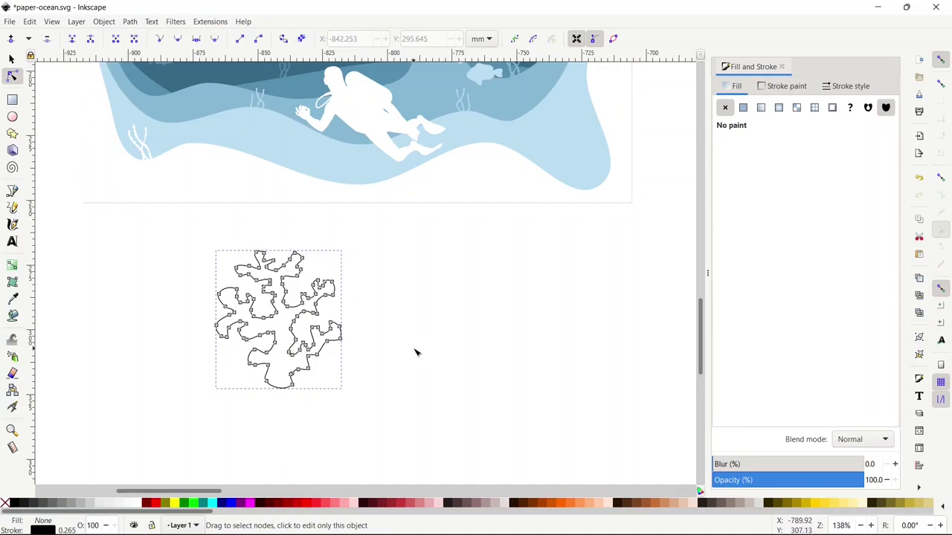
pyautogui.press('Escape')
# Start a second coral outline to the right of the first, drawing its trunk edge and lower-left branches with straight segments
pyautogui.press('b')
pyautogui.click(403, 391)
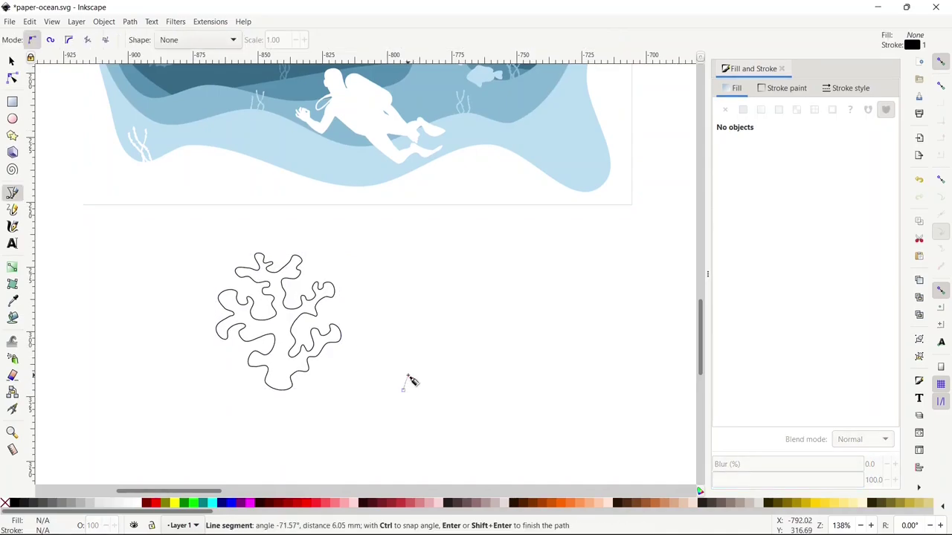
pyautogui.click(408, 376)
pyautogui.click(374, 358)
pyautogui.click(365, 340)
pyautogui.click(369, 330)
pyautogui.click(376, 331)
pyautogui.click(378, 341)
pyautogui.click(389, 336)
pyautogui.click(388, 344)
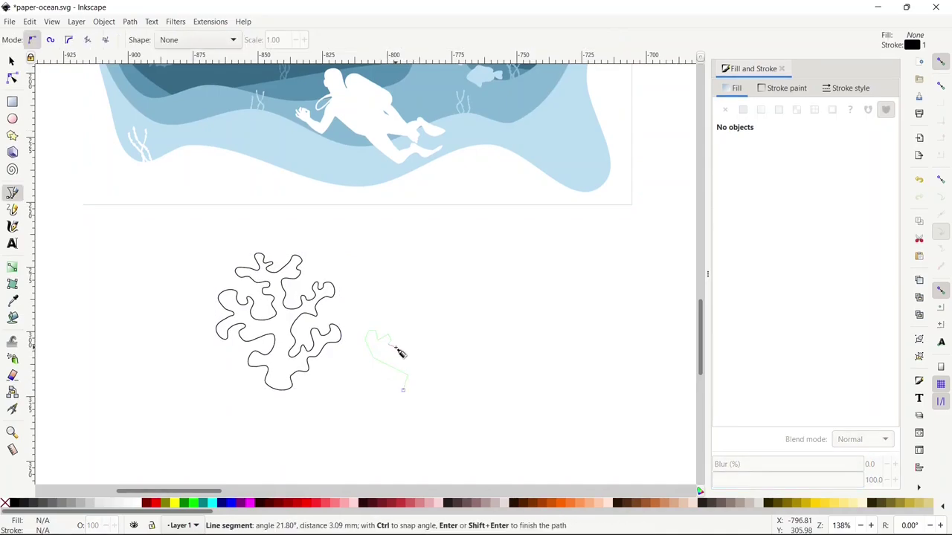
pyautogui.click(409, 351)
pyautogui.click(419, 344)
pyautogui.click(416, 337)
pyautogui.click(406, 334)
pyautogui.click(416, 328)
pyautogui.click(404, 321)
pyautogui.click(382, 318)
pyautogui.click(361, 290)
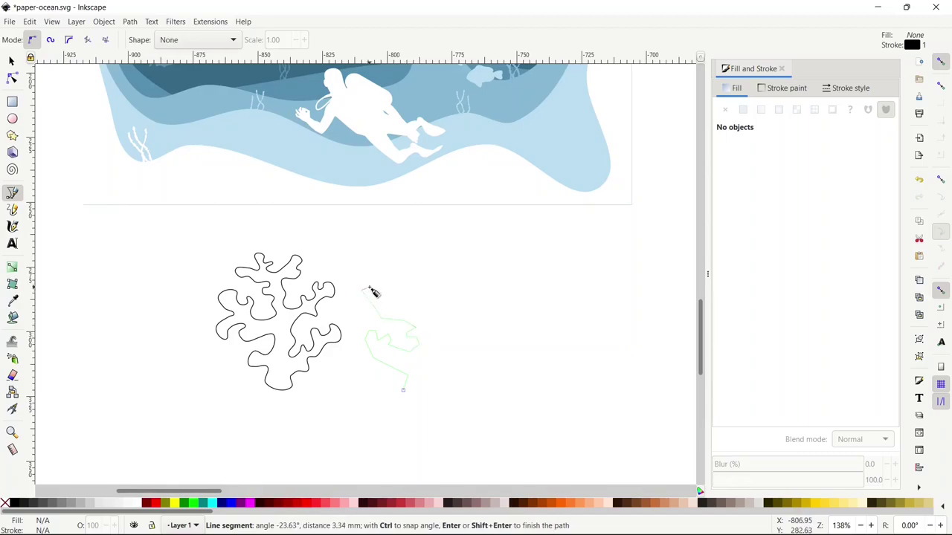
# Continue the second coral's outline around its upper-left fork and the forked top branch
pyautogui.click(370, 287)
pyautogui.click(373, 296)
pyautogui.click(380, 296)
pyautogui.click(383, 304)
pyautogui.click(386, 285)
pyautogui.click(390, 296)
pyautogui.click(400, 309)
pyautogui.click(416, 281)
pyautogui.click(429, 271)
pyautogui.click(436, 261)
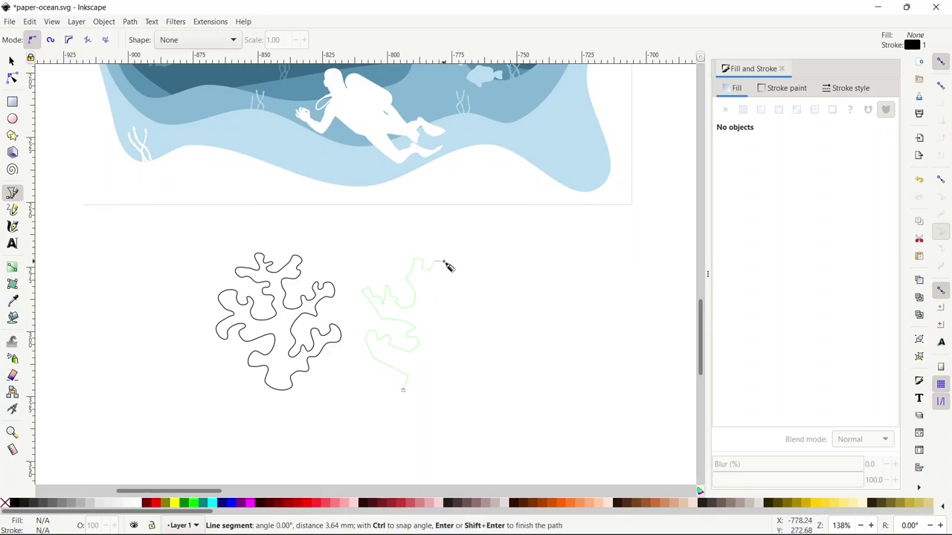
pyautogui.click(445, 262)
pyautogui.click(445, 271)
pyautogui.click(438, 280)
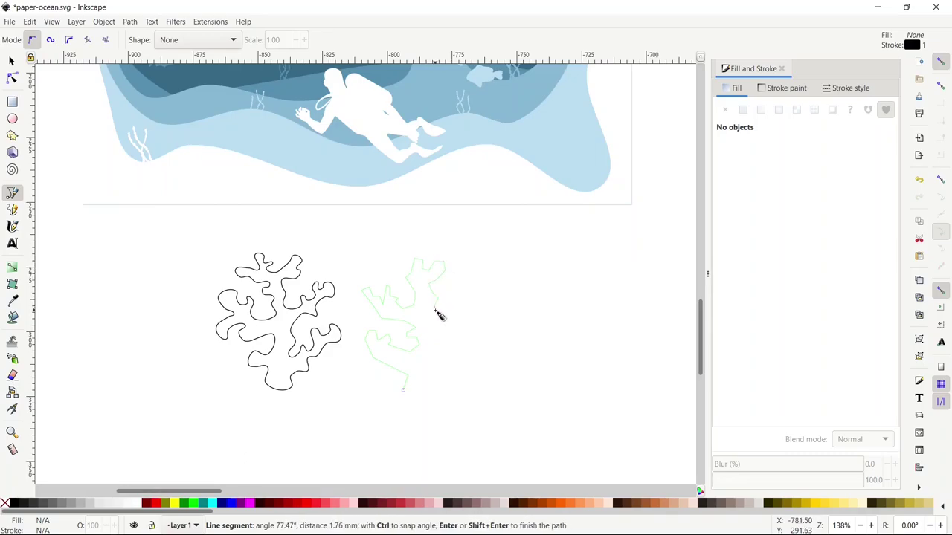
# Outline the second coral's right-hand branches and trunk base, closing the path at its starting node
pyautogui.click(437, 318)
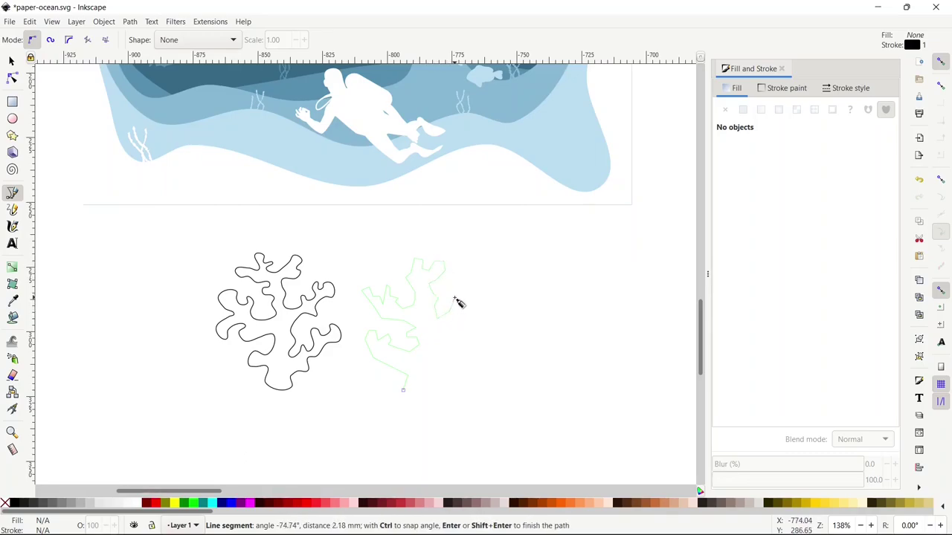
pyautogui.click(497, 297)
pyautogui.click(496, 305)
pyautogui.click(487, 306)
pyautogui.click(481, 313)
pyautogui.click(470, 314)
pyautogui.click(458, 322)
pyautogui.click(468, 329)
pyautogui.click(482, 325)
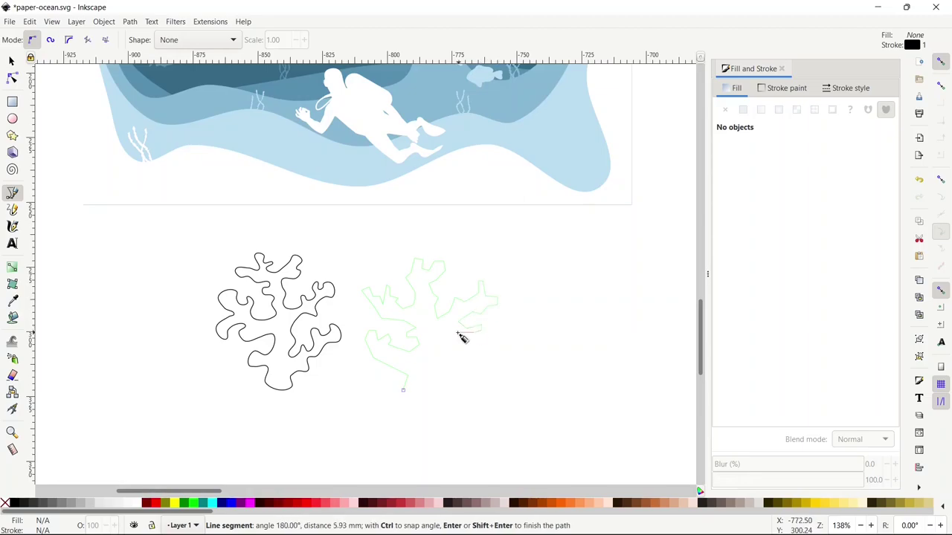
pyautogui.click(461, 360)
pyautogui.click(455, 376)
pyautogui.click(427, 377)
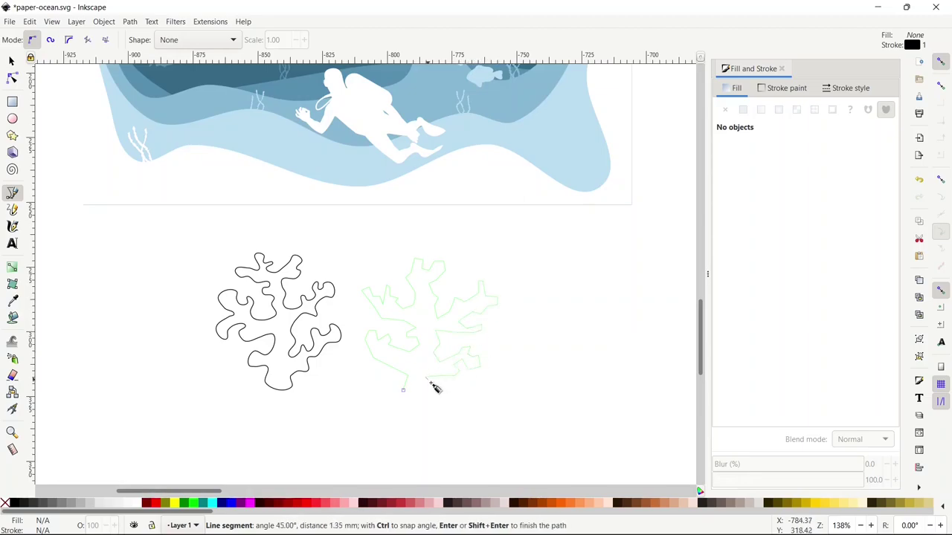
pyautogui.click(437, 390)
pyautogui.click(438, 399)
pyautogui.click(404, 391)
# Select all nodes of the second coral outline and make them smooth
pyautogui.press('n')
pyautogui.hotkey('ctrl', 'a')
pyautogui.click(177, 39)
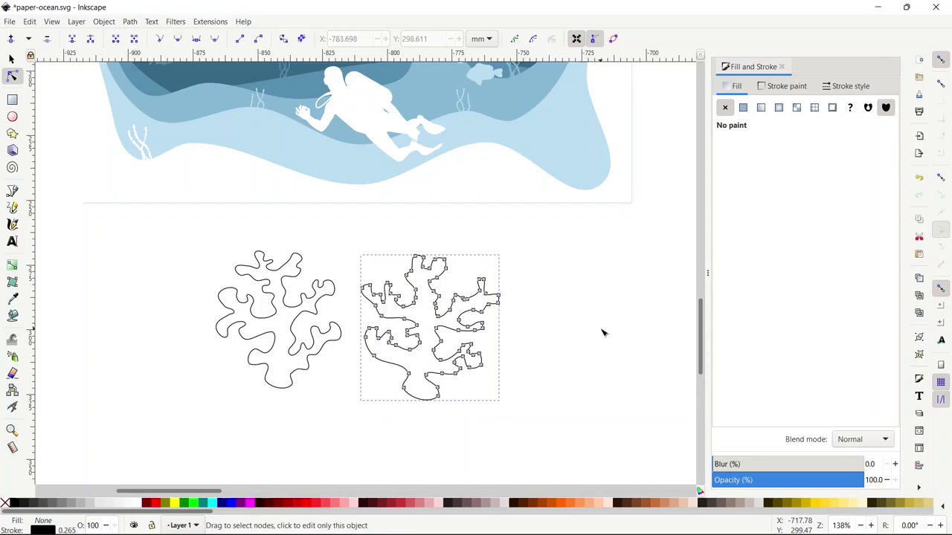
# Start a third coral outline to the right of the second, drawing its trunk edge and the upper-left branches
pyautogui.press('b')
pyautogui.hscroll(4, 601, 418)
pyautogui.click(476, 402)
pyautogui.click(464, 366)
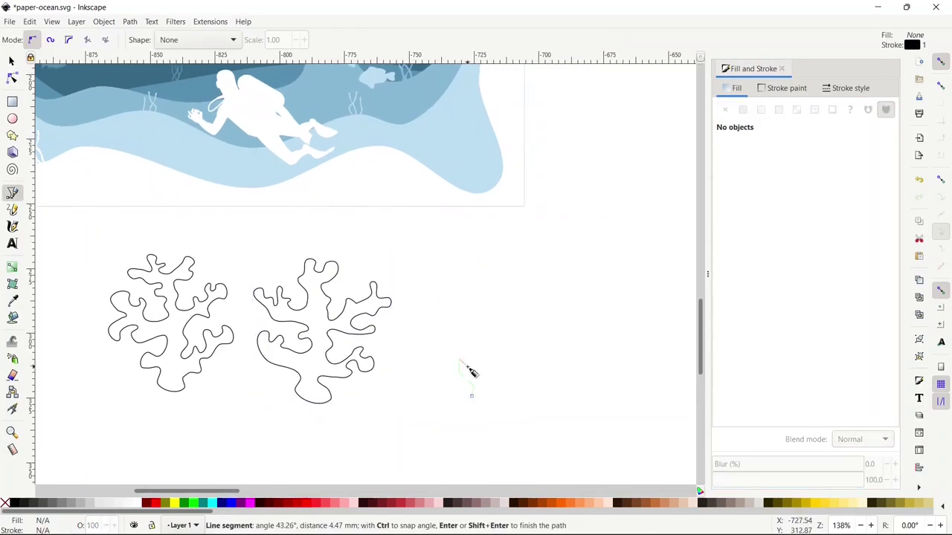
pyautogui.click(450, 317)
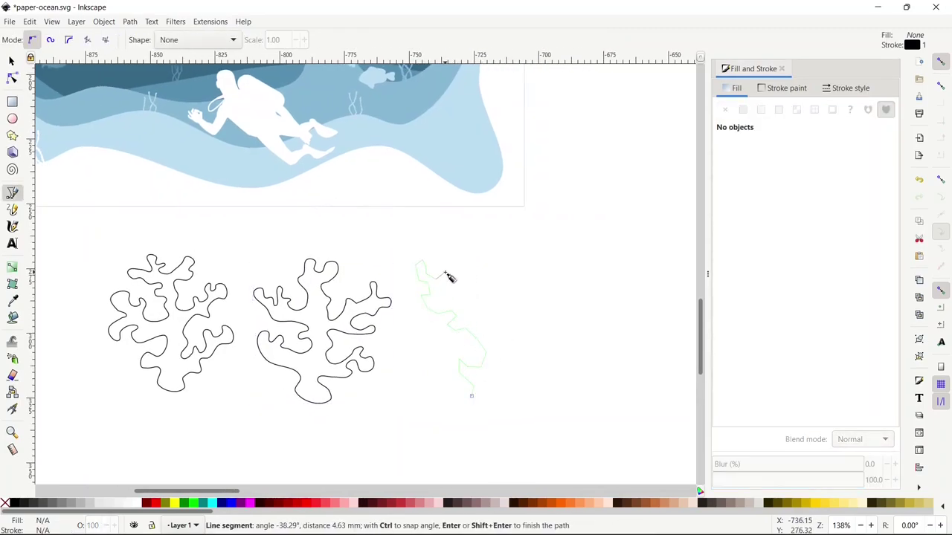
pyautogui.click(453, 280)
pyautogui.click(475, 313)
pyautogui.click(488, 332)
# Continue the third coral's outline up and around its forked upper-right branch
pyautogui.click(502, 332)
pyautogui.click(503, 319)
pyautogui.click(508, 294)
pyautogui.click(524, 304)
pyautogui.click(525, 285)
pyautogui.click(504, 266)
pyautogui.click(517, 271)
pyautogui.click(540, 261)
pyautogui.click(552, 266)
pyautogui.click(551, 279)
pyautogui.click(535, 290)
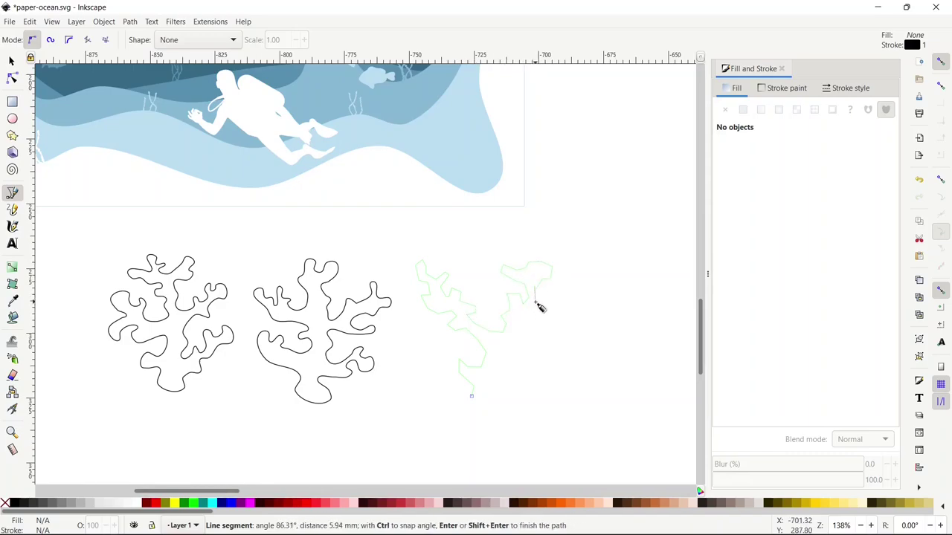
# Outline the third coral's lower-right branches and trunk base, closing the path at its starting node
pyautogui.click(552, 296)
pyautogui.click(552, 315)
pyautogui.click(513, 325)
pyautogui.click(500, 347)
pyautogui.click(500, 361)
pyautogui.click(525, 339)
pyautogui.click(545, 336)
pyautogui.click(549, 363)
pyautogui.click(538, 359)
pyautogui.click(499, 373)
pyautogui.click(503, 384)
pyautogui.click(506, 399)
pyautogui.click(471, 396)
# Select all nodes of the third coral outline, make them smooth and deselect them
pyautogui.press('n')
pyautogui.moveTo(601, 424); pyautogui.dragTo(389, 230)
pyautogui.click(177, 38)
pyautogui.click(358, 237)
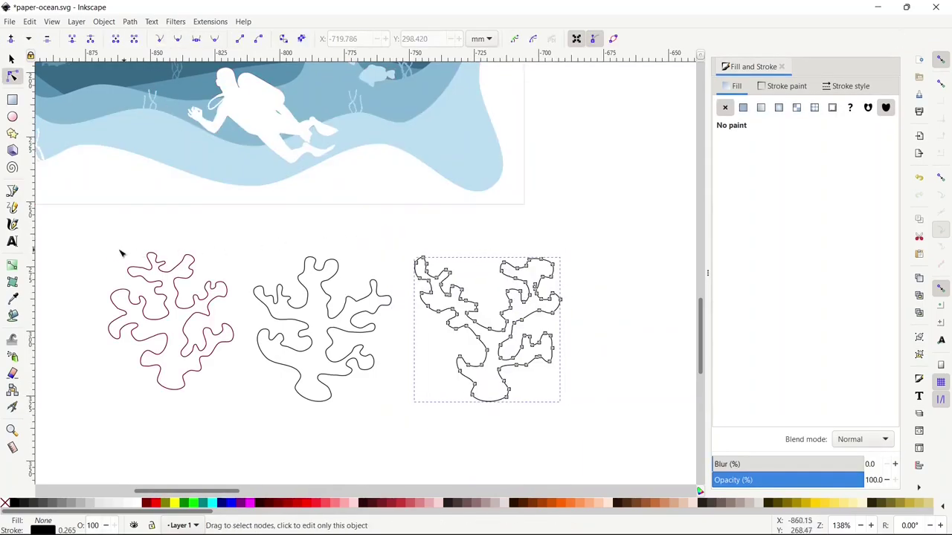
# Give the third coral outline a flat near-black fill (060606) and deselect it
pyautogui.moveTo(82, 241); pyautogui.dragTo(633, 429)
pyautogui.click(743, 107)
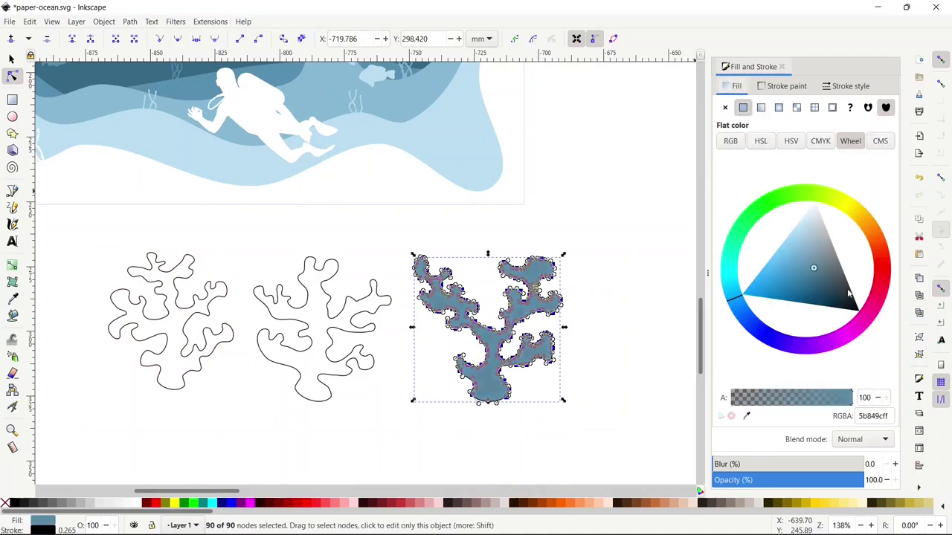
pyautogui.click(859, 310)
pyautogui.click(332, 246)
# Select the first and second coral outlines together and give them the same flat near-black fill
pyautogui.moveTo(87, 232); pyautogui.dragTo(391, 431)
pyautogui.click(349, 269)
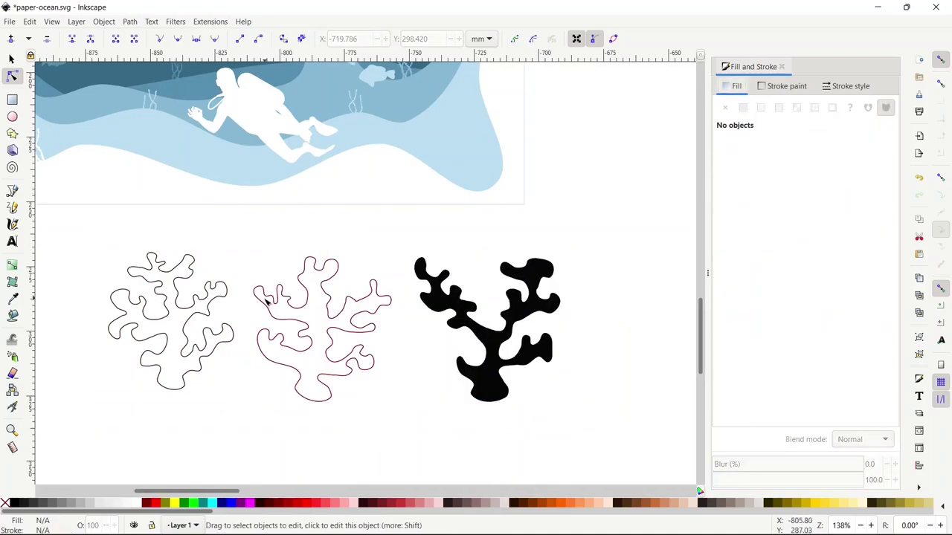
pyautogui.press('s')
pyautogui.click(176, 277)
pyautogui.keyDown('shift'); pyautogui.click(277, 289); pyautogui.keyUp('shift')
pyautogui.click(743, 107)
pyautogui.click(464, 231)
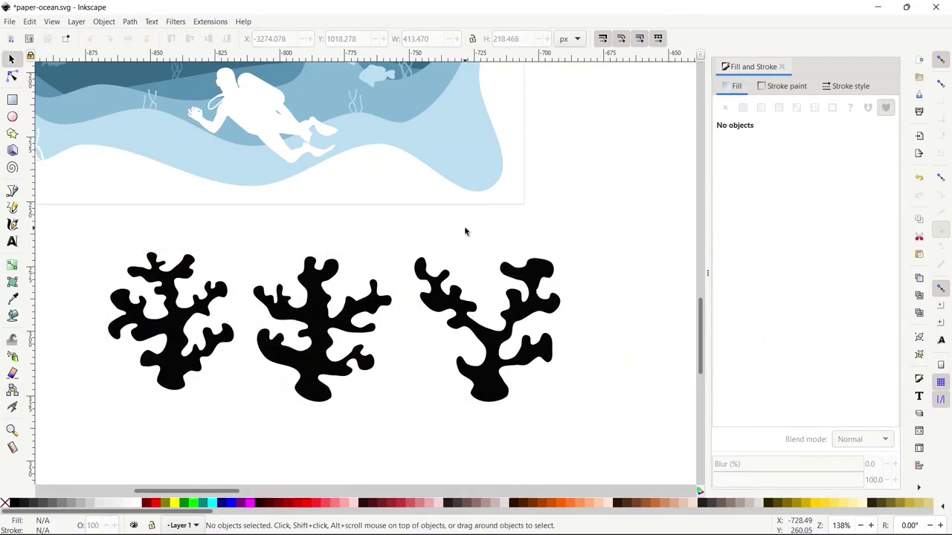
# Shrink the first coral to about 85 px wide, place it in the lower-right corner of the front opening and rotate it slightly
pyautogui.click(172, 341)
pyautogui.moveTo(237, 250); pyautogui.dragTo(481, 126)
pyautogui.moveTo(440, 152); pyautogui.dragTo(451, 151)
pyautogui.click(451, 151)
pyautogui.moveTo(431, 124); pyautogui.dragTo(463, 159)
pyautogui.click(463, 159)
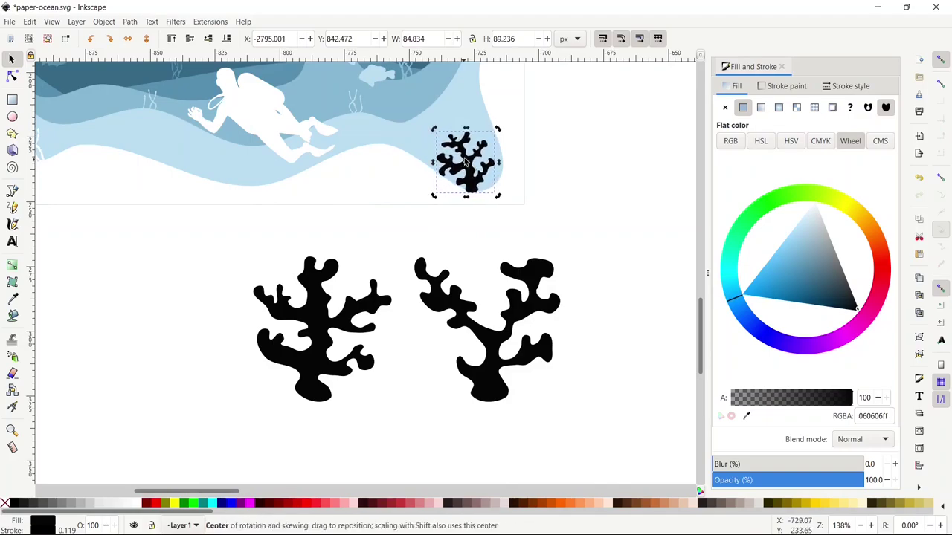
pyautogui.moveTo(495, 130)
pyautogui.mouseDown()
pyautogui.moveTo(482, 154)
pyautogui.moveTo(497, 138)
pyautogui.mouseUp()
pyautogui.moveTo(476, 160); pyautogui.dragTo(476, 158)
# Shrink the second coral to about 48 px wide on the left cave floor, and add a smaller duplicate beside the rock pillar
pyautogui.click(357, 313)
pyautogui.moveTo(394, 255); pyautogui.dragTo(348, 302)
pyautogui.hscroll(-3, 415, 287)
pyautogui.scroll(3, 415, 287)
pyautogui.moveTo(406, 446); pyautogui.dragTo(220, 142)
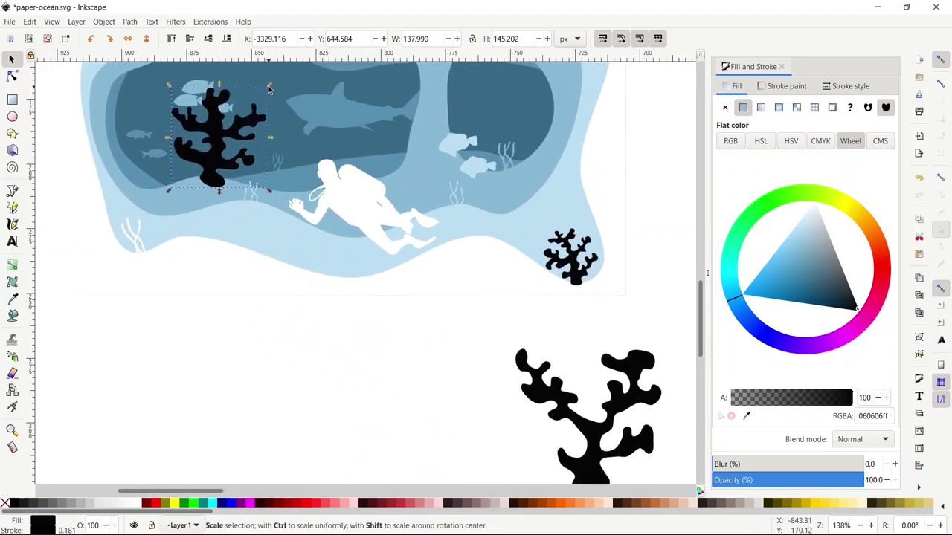
pyautogui.moveTo(267, 85); pyautogui.dragTo(497, 131)
pyautogui.hotkey('ctrl', 'd')
pyautogui.moveTo(471, 147); pyautogui.dragTo(384, 163)
# Shrink the third coral onto the seabed to the lower left of the diver, and place a smaller duplicate below the shark
pyautogui.moveTo(595, 416); pyautogui.dragTo(430, 393)
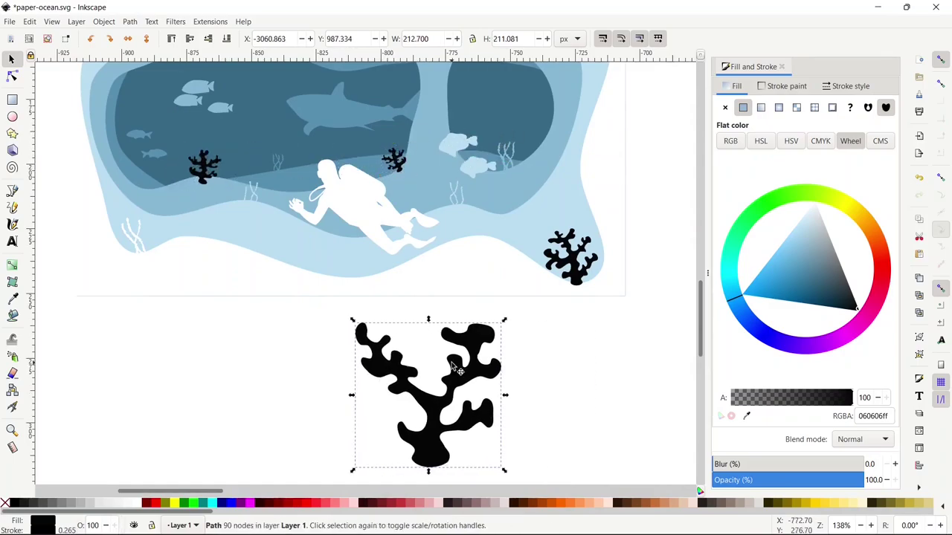
pyautogui.moveTo(506, 325); pyautogui.dragTo(332, 253)
pyautogui.moveTo(321, 265); pyautogui.dragTo(304, 239)
pyautogui.moveTo(296, 254); pyautogui.dragTo(363, 141)
pyautogui.hotkey('ctrl', 'd')
pyautogui.click(202, 175)
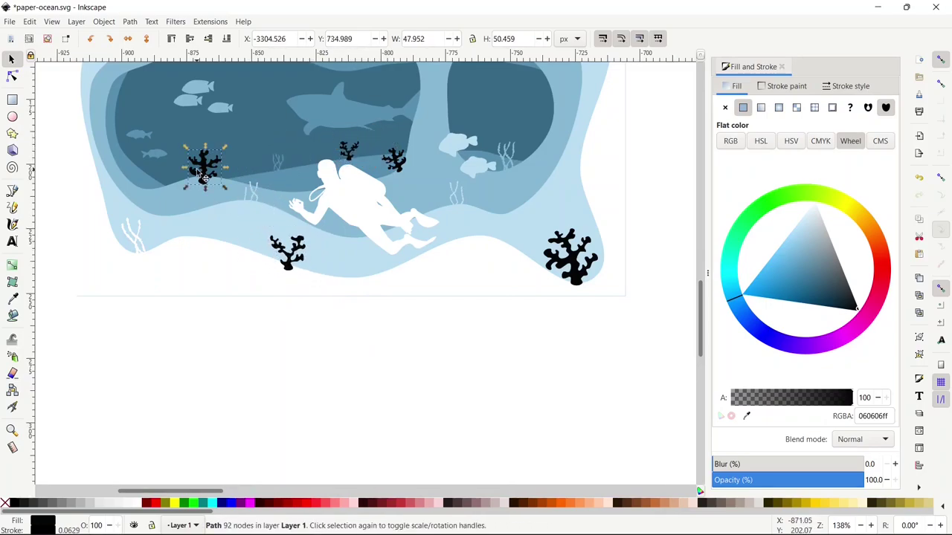
# Duplicate the coral in the lower-right corner, shrink the copy and place it beside the two fish in the right cave opening
pyautogui.click(573, 253)
pyautogui.hotkey('ctrl', 'd')
pyautogui.moveTo(573, 253); pyautogui.dragTo(496, 122)
pyautogui.moveTo(480, 140); pyautogui.dragTo(486, 138)
# Merge the lower-right coral and the coral to the lower left of the diver into the white front layer using Union
pyautogui.click(538, 281)
pyautogui.keyDown('shift'); pyautogui.click(574, 265); pyautogui.keyUp('shift')
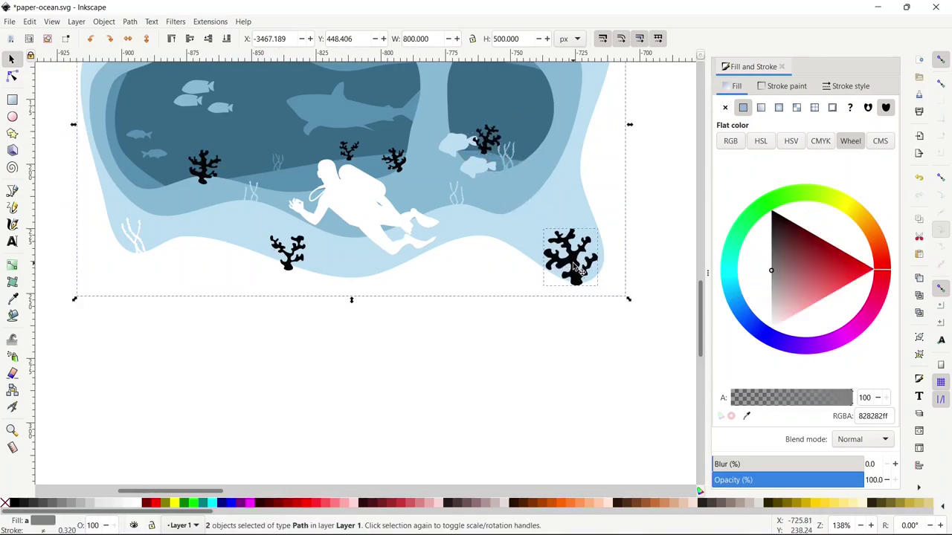
pyautogui.hotkey('ctrl', '+')
pyautogui.keyDown('shift'); pyautogui.click(289, 261); pyautogui.keyUp('shift')
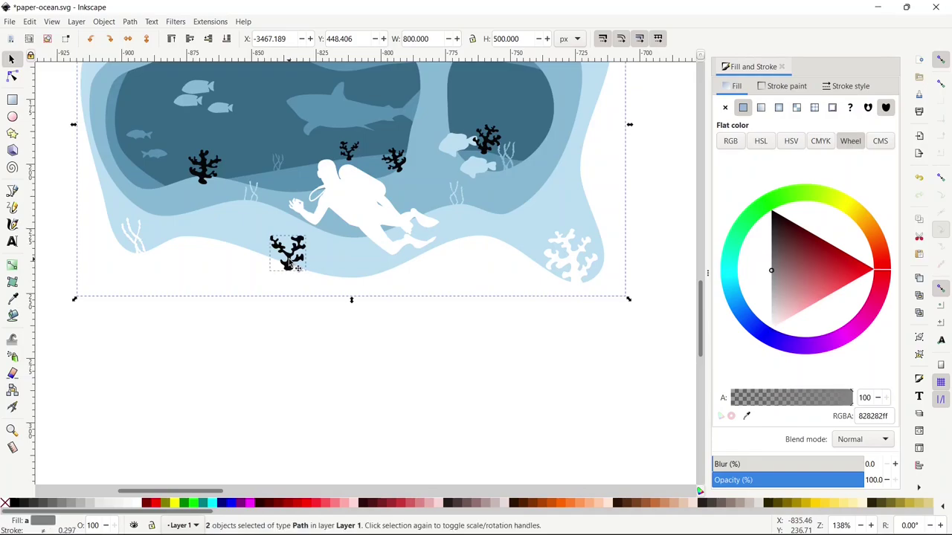
pyautogui.hotkey('ctrl', '-')
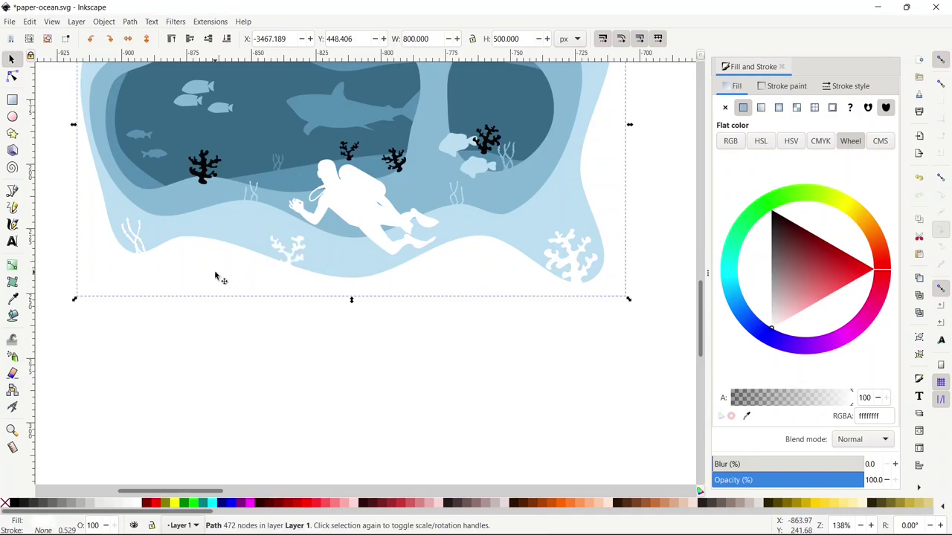
# Merge the left cave-floor coral and the coral beside the rock pillar into the 87b9d4 blue layer using Union
pyautogui.keyDown('shift'); pyautogui.click(206, 172); pyautogui.keyUp('shift')
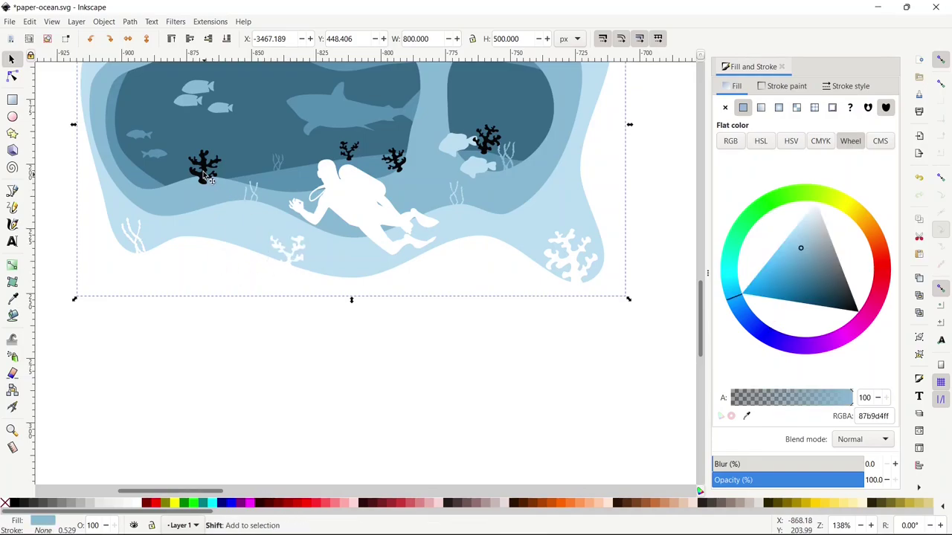
pyautogui.hotkey('ctrl', '-')
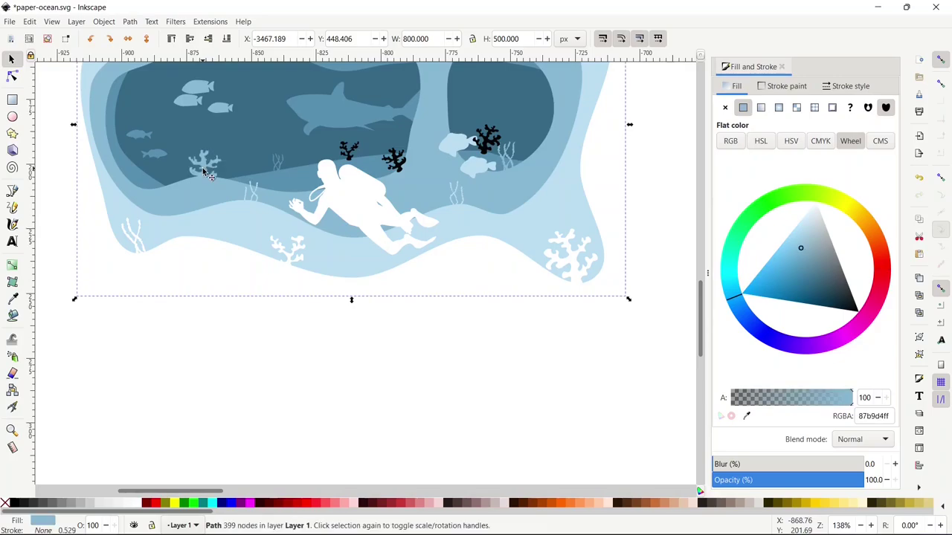
pyautogui.keyDown('shift'); pyautogui.click(396, 160); pyautogui.keyUp('shift')
pyautogui.hotkey('ctrl', '-')
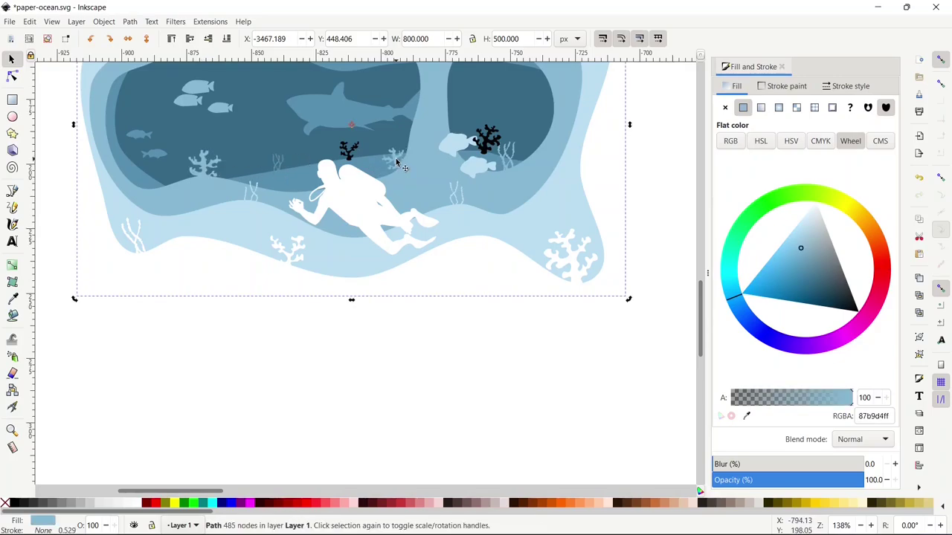
# Merge the coral beside the right-hand fish and the small coral below the shark into the 5890b0 blue layer, then deselect
pyautogui.keyDown('shift'); pyautogui.click(494, 165); pyautogui.keyUp('shift')
pyautogui.hotkey('ctrl', '-')
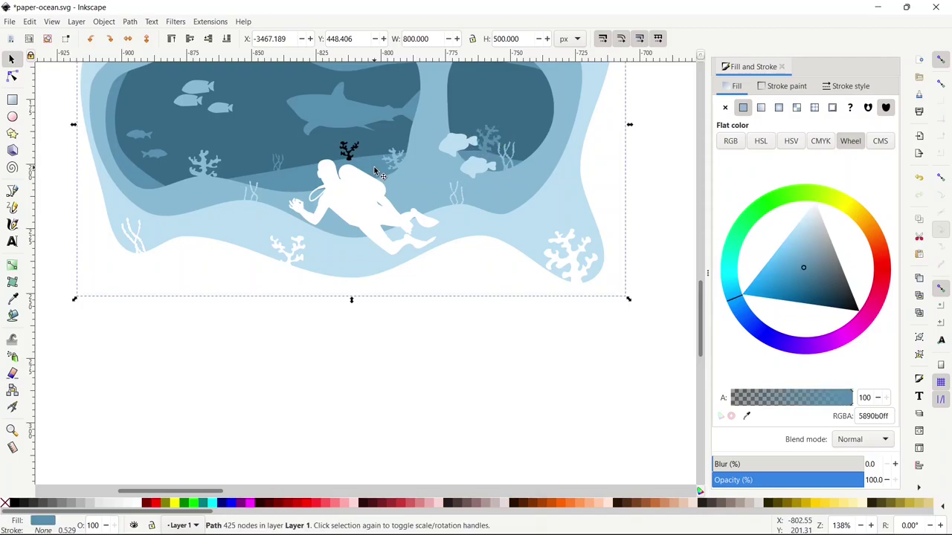
pyautogui.keyDown('shift'); pyautogui.click(357, 154); pyautogui.keyUp('shift')
pyautogui.hotkey('ctrl', '-')
pyautogui.press('Escape')
# Show the Align and Distribute options and draw a black circle with a radius of about 21.2 mm below the artwork
pyautogui.hotkey('ctrl', 'shift', 'a')
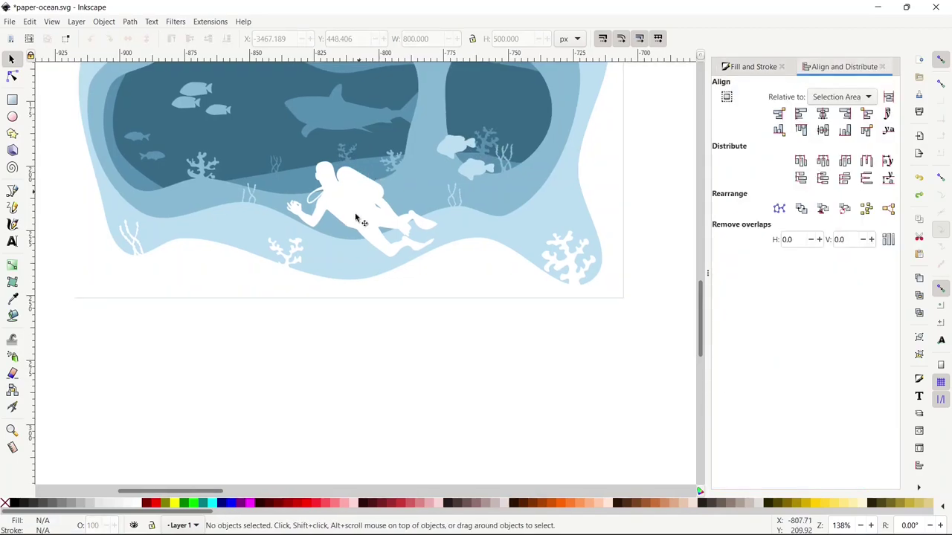
pyautogui.scroll(-5, 361, 274)
pyautogui.moveTo(348, 179); pyautogui.dragTo(351, 163)
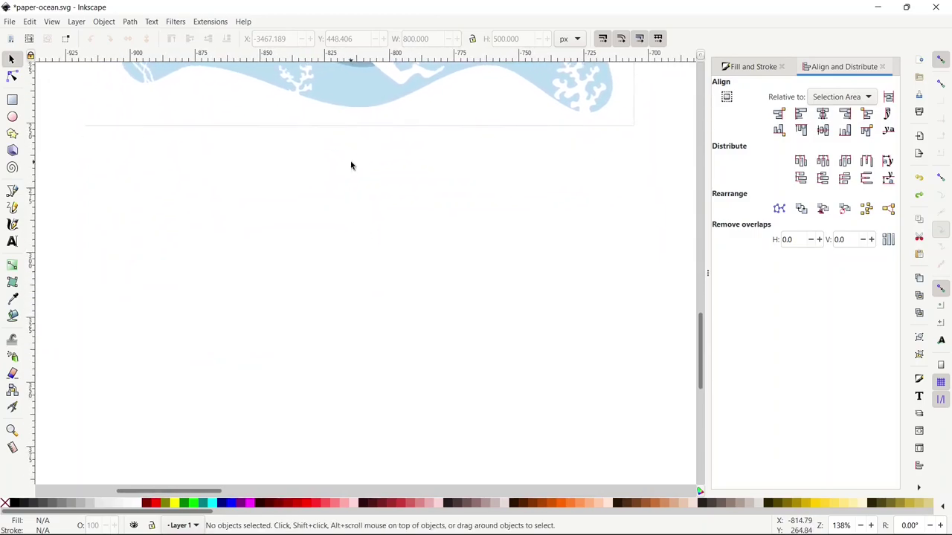
pyautogui.click(12, 118)
pyautogui.moveTo(285, 326); pyautogui.dragTo(426, 439)
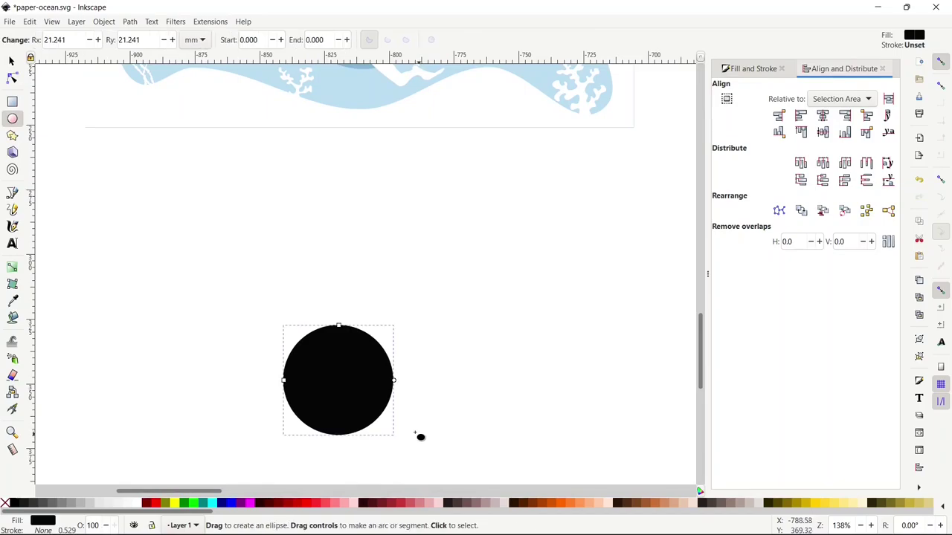
# Make a dark grey (474747) copy of the circle, offset it upward and subtract it from the black circle to form a crescent
pyautogui.click(763, 68)
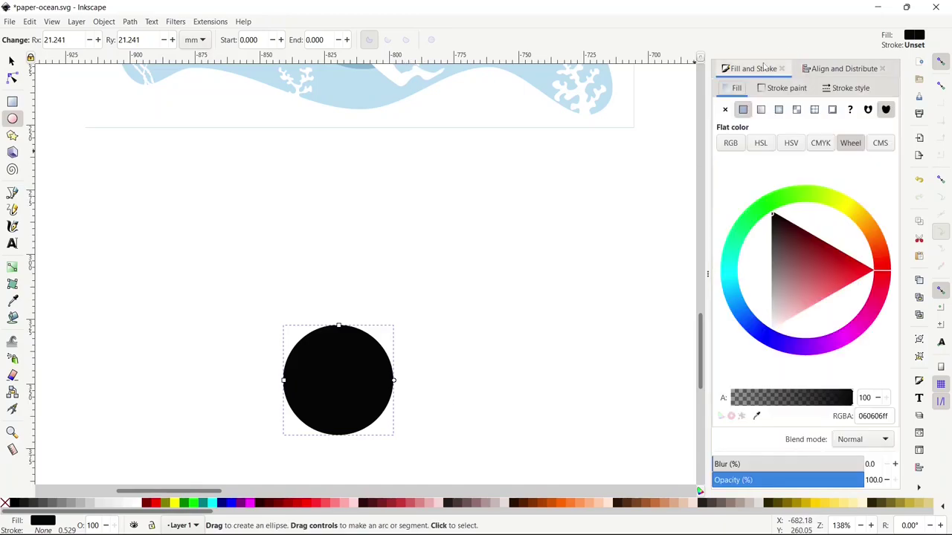
pyautogui.click(771, 244)
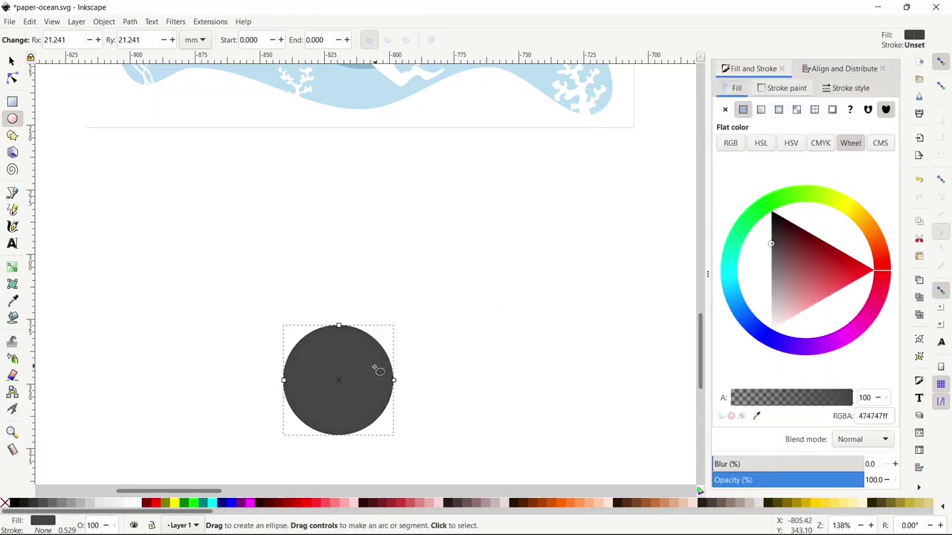
pyautogui.press('s')
pyautogui.moveTo(349, 377); pyautogui.dragTo(353, 362)
pyautogui.keyDown('shift'); pyautogui.click(353, 420); pyautogui.keyUp('shift')
pyautogui.hotkey('ctrl', '-')
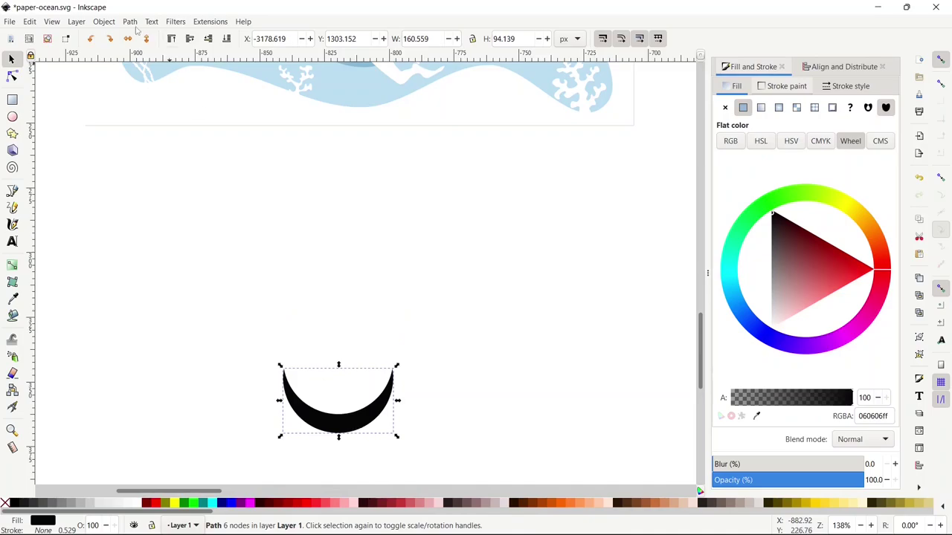
# Turn the crescent's bottom node into a sharp corner set slightly lower, and raise the middle node of its inner curve
pyautogui.click(112, 22)
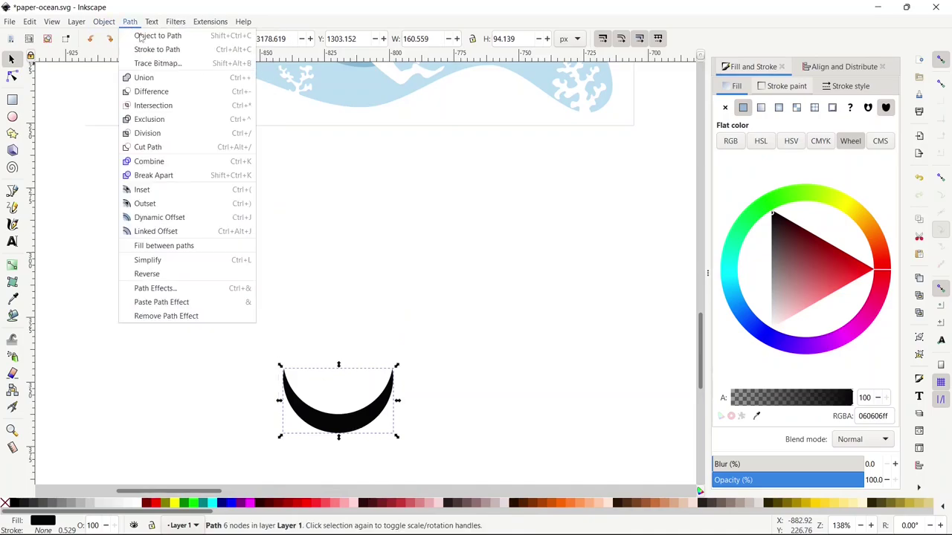
pyautogui.click(141, 37)
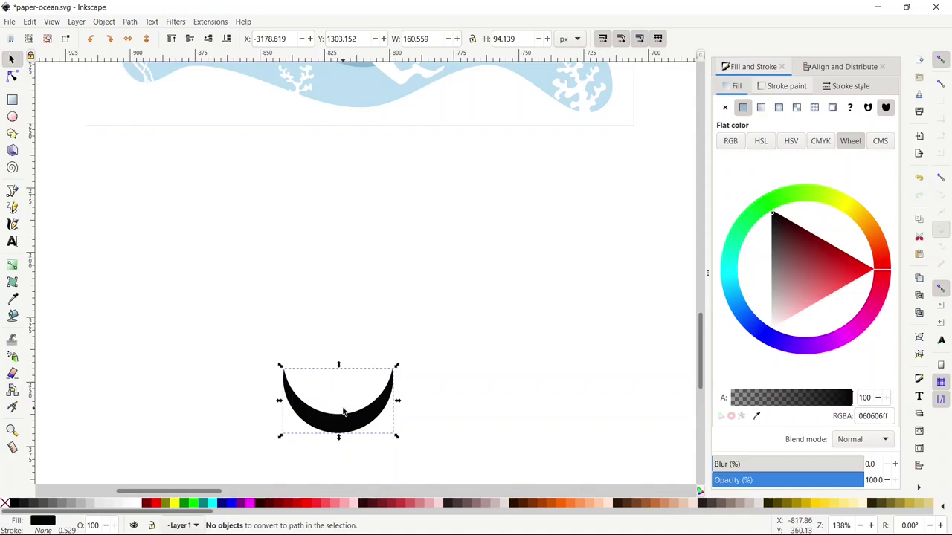
pyautogui.press('n')
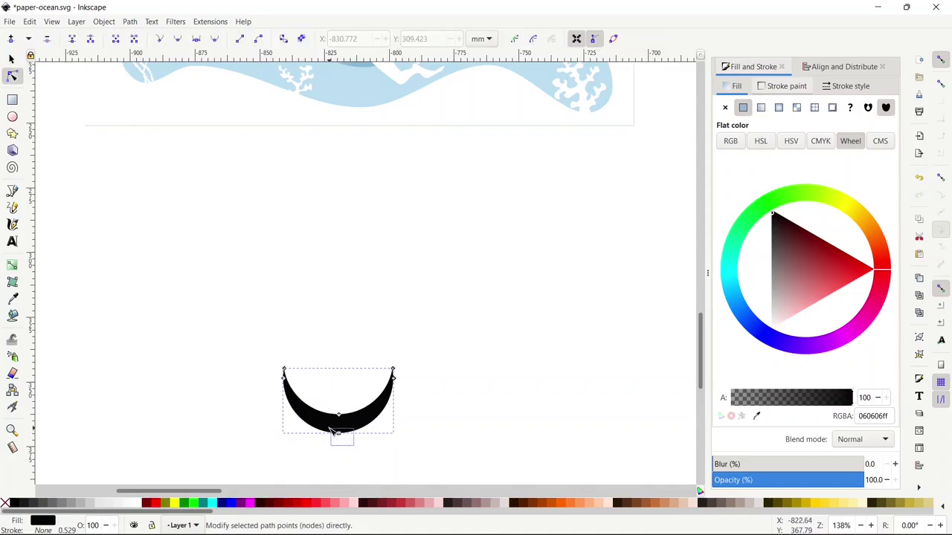
pyautogui.click(338, 432)
pyautogui.click(160, 39)
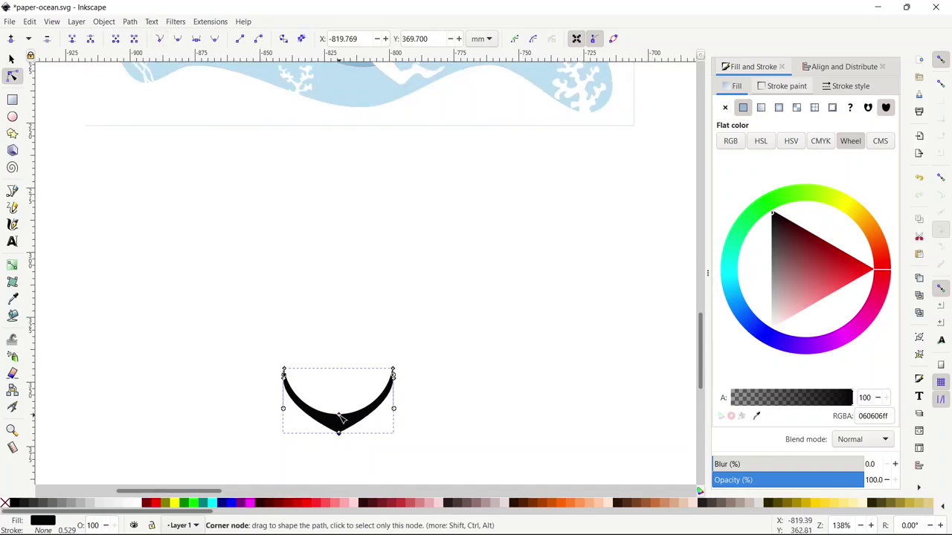
pyautogui.moveTo(341, 419); pyautogui.dragTo(340, 439)
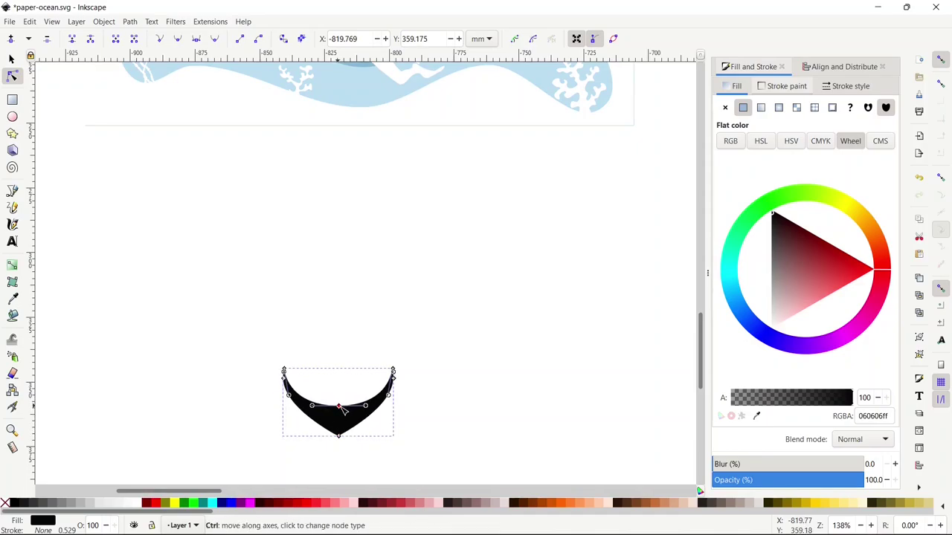
# Widen the pointed crescent to about 169 px and deselect it
pyautogui.press('s')
pyautogui.moveTo(400, 410); pyautogui.dragTo(406, 408)
pyautogui.click(428, 414)
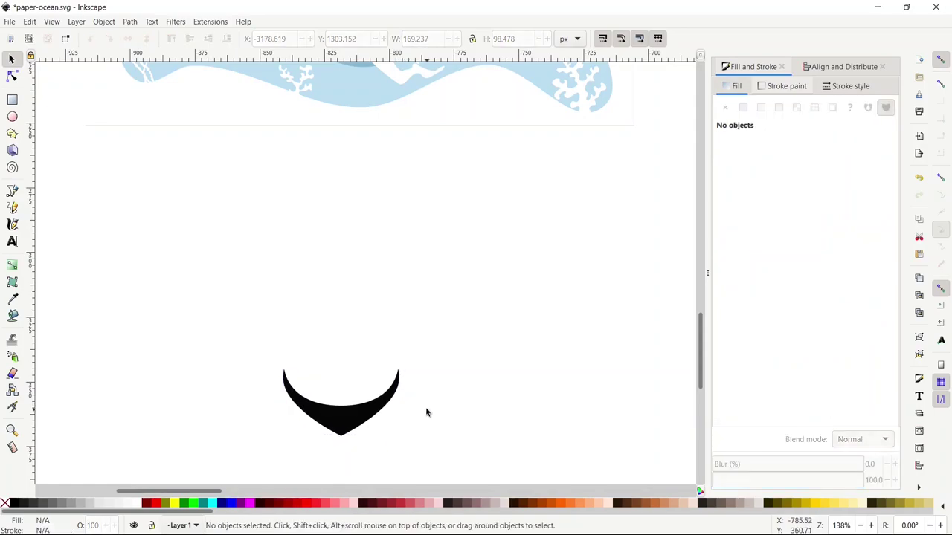
# Draw a vertical rectangle about 36 by 176 px rising from the middle of the crescent as the anchor's shank
pyautogui.press('r')
pyautogui.moveTo(331, 295); pyautogui.dragTo(361, 420)
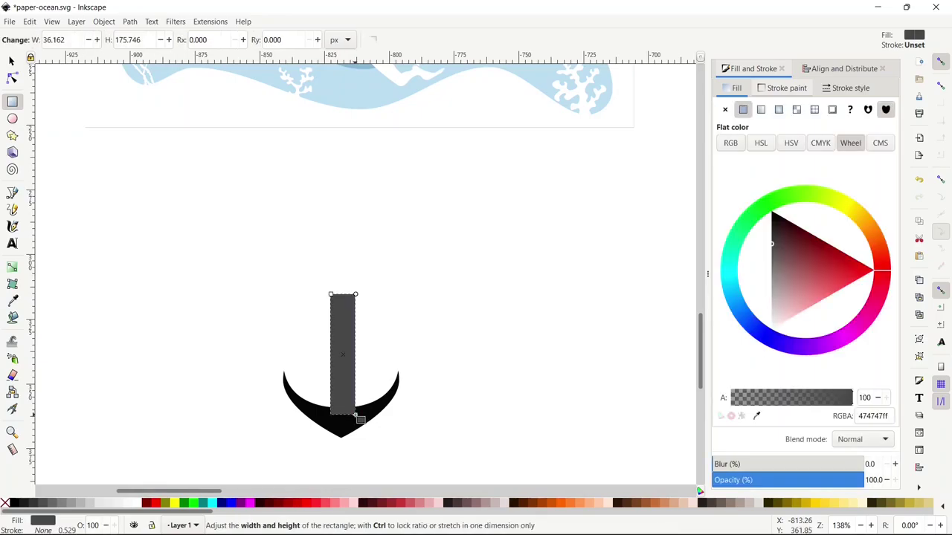
pyautogui.press('s')
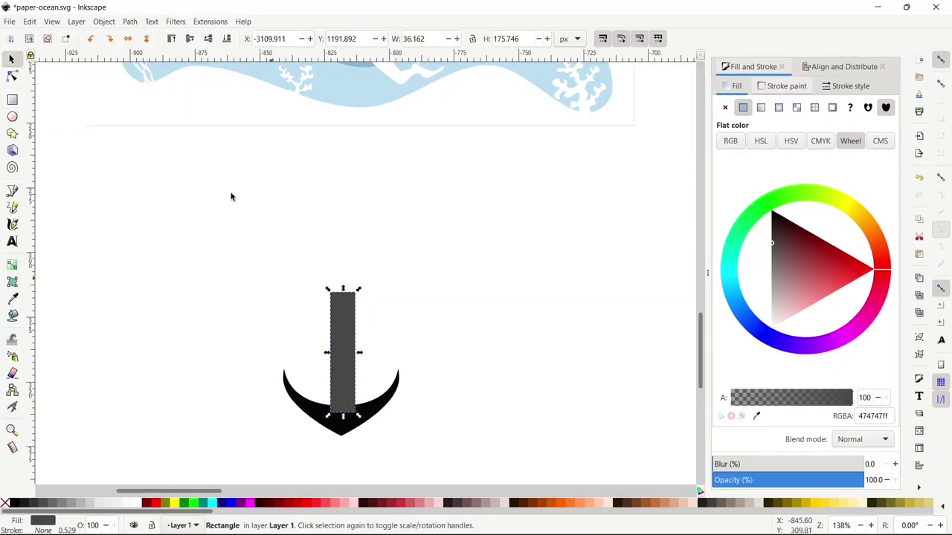
# Convert the shank rectangle to a path and narrow its upper end by bringing the two top nodes closer together
pyautogui.click(130, 21)
pyautogui.click(152, 36)
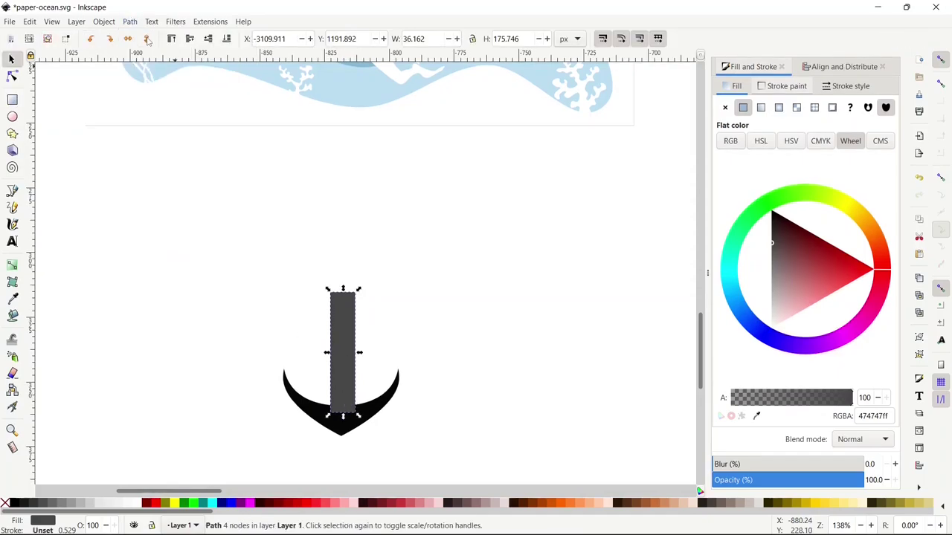
pyautogui.press('n')
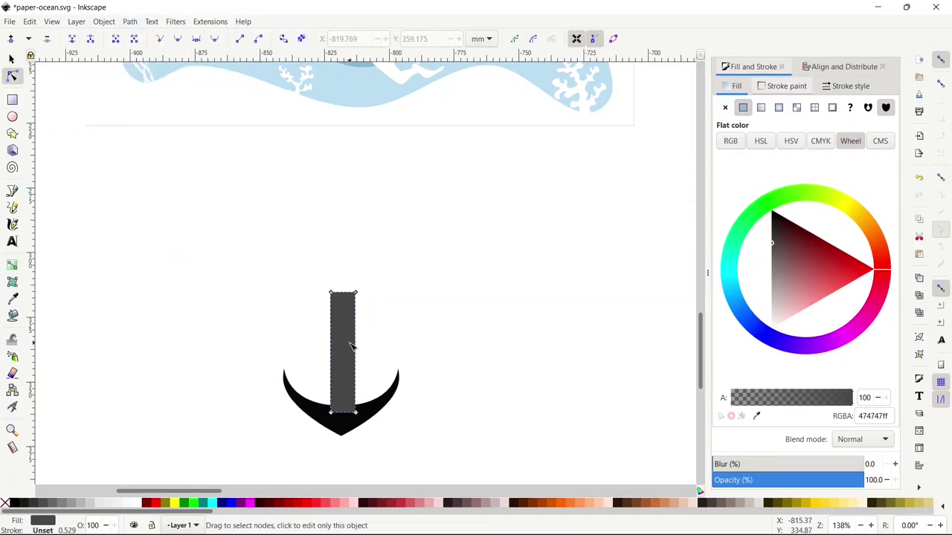
pyautogui.moveTo(313, 279); pyautogui.dragTo(358, 296)
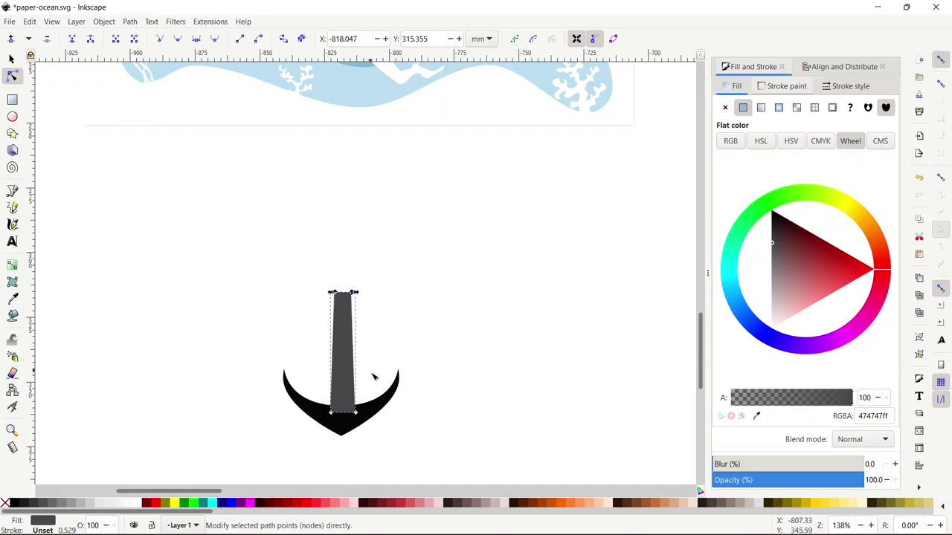
# Centre the tapered shank and the crescent on a common vertical axis and unite them into one anchor shape
pyautogui.keyDown('shift'); pyautogui.click(320, 416); pyautogui.keyUp('shift')
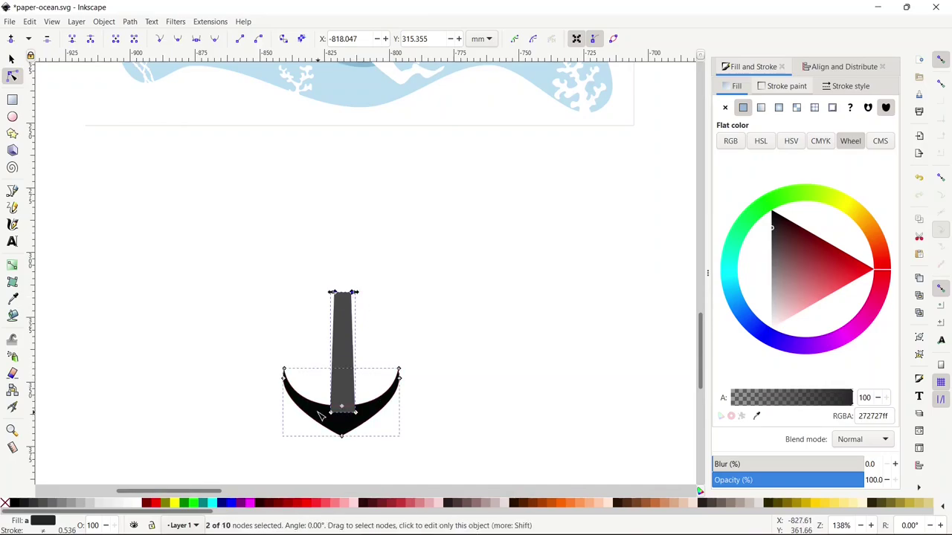
pyautogui.click(822, 67)
pyautogui.press('s')
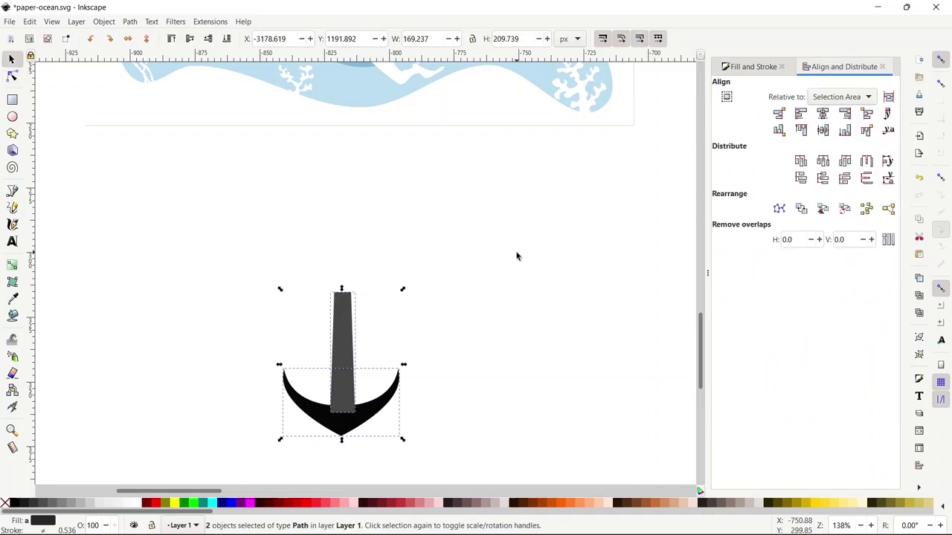
pyautogui.click(822, 113)
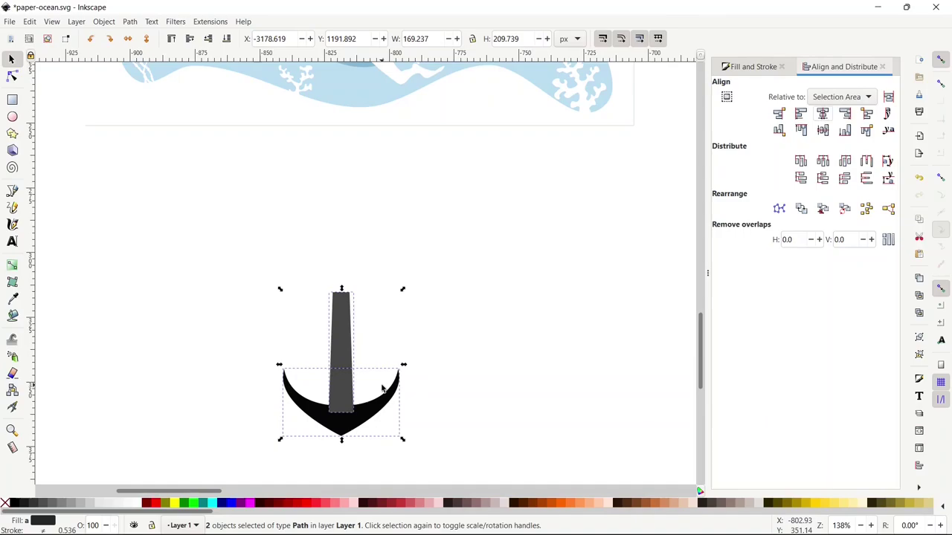
pyautogui.hotkey('ctrl', '+')
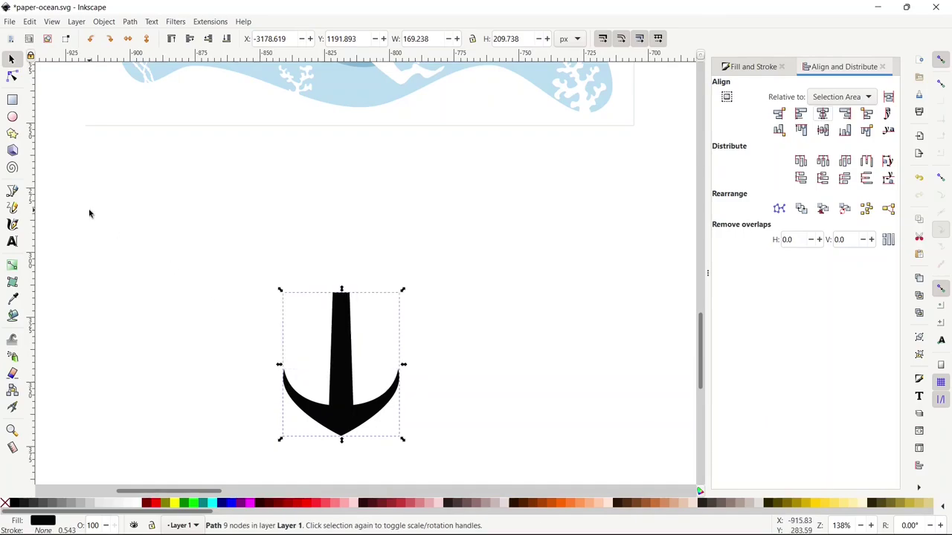
# Draw a circle about 50 px wide on top of the anchor's shank and add a concentric copy scaled to about 28 px
pyautogui.click(12, 117)
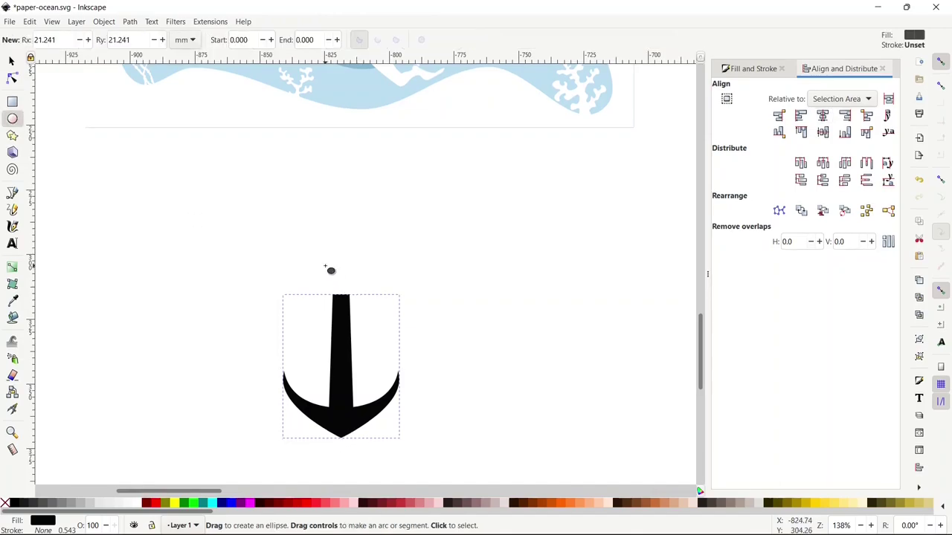
pyautogui.moveTo(325, 266); pyautogui.dragTo(347, 282)
pyautogui.press('s')
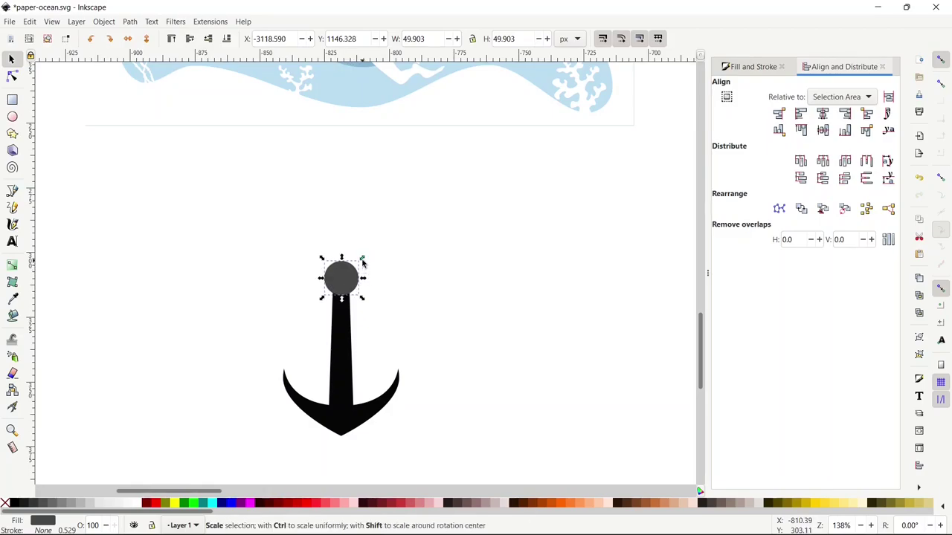
pyautogui.moveTo(362, 260); pyautogui.dragTo(355, 270)
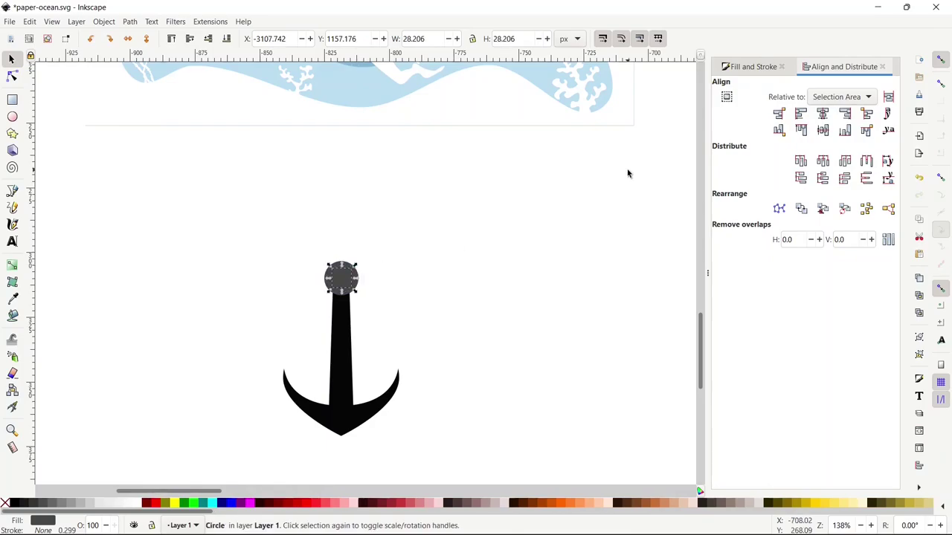
# Fill the inner circle with light greyish pink (a99a9aff) and subtract it from the outer circle to form a ring
pyautogui.click(742, 68)
pyautogui.click(777, 287)
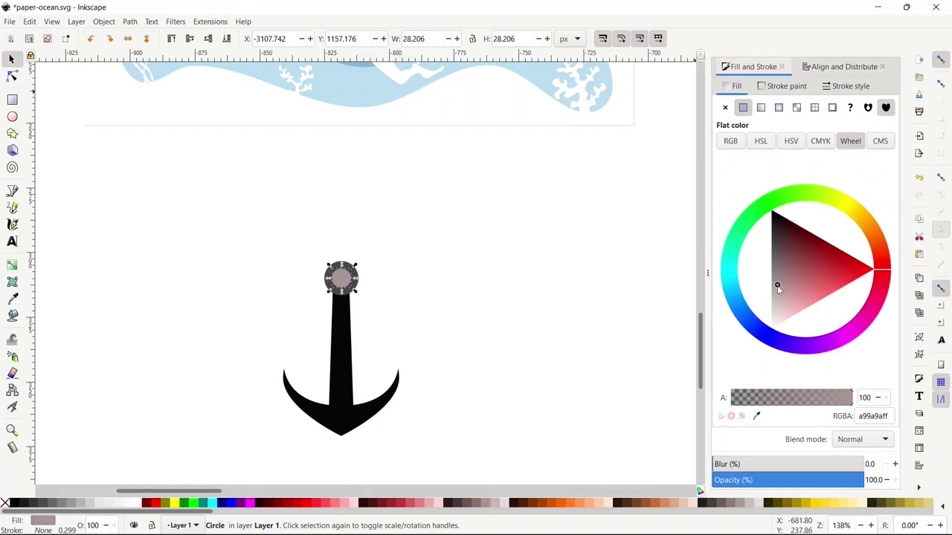
pyautogui.click(353, 267)
pyautogui.keyDown('shift'); pyautogui.click(352, 268); pyautogui.keyUp('shift')
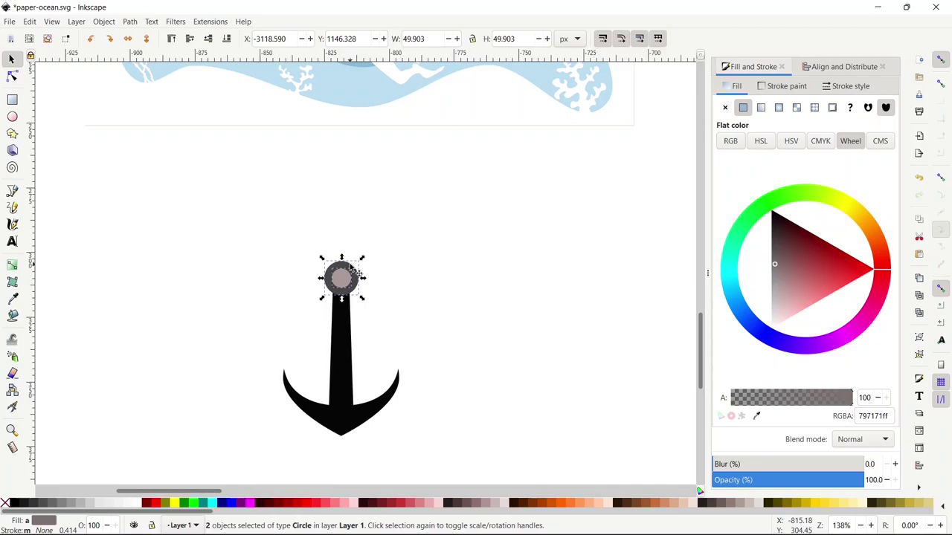
pyautogui.hotkey('ctrl', '-')
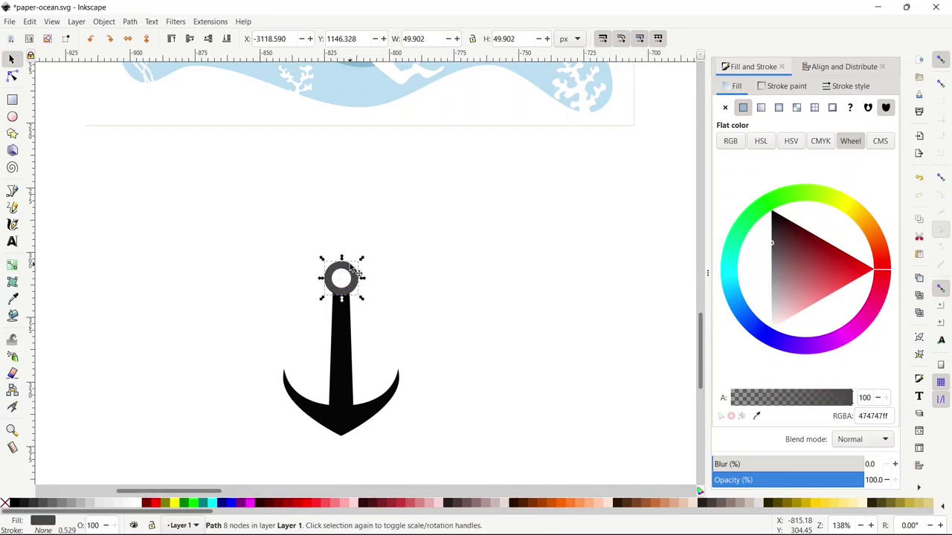
# Centre the ring and the anchor on a common vertical axis and unite them into one shape
pyautogui.keyDown('shift'); pyautogui.click(344, 339); pyautogui.keyUp('shift')
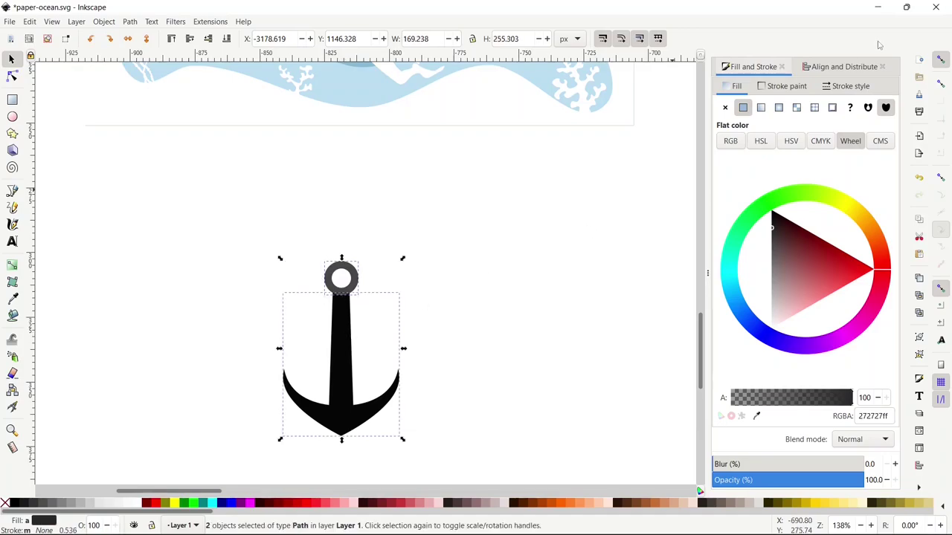
pyautogui.click(844, 67)
pyautogui.click(823, 113)
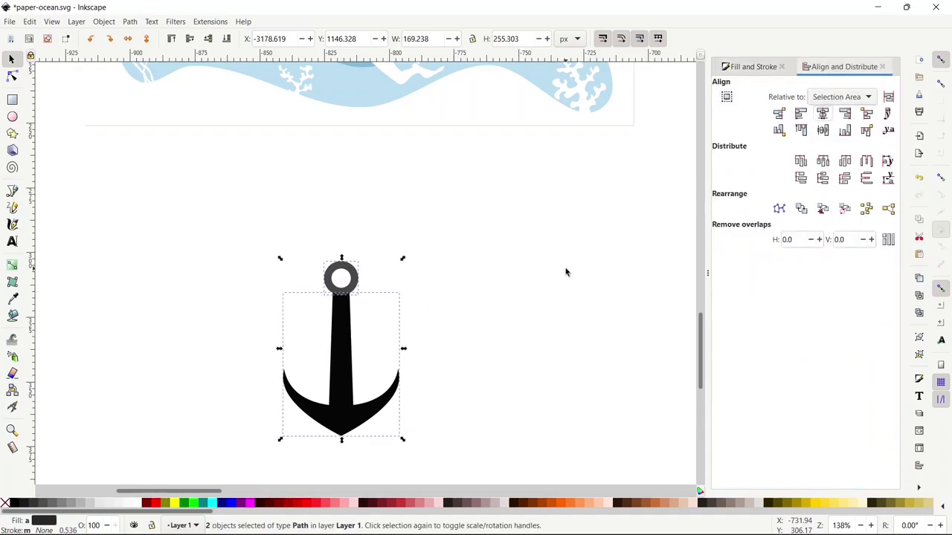
pyautogui.hotkey('ctrl', 'k')
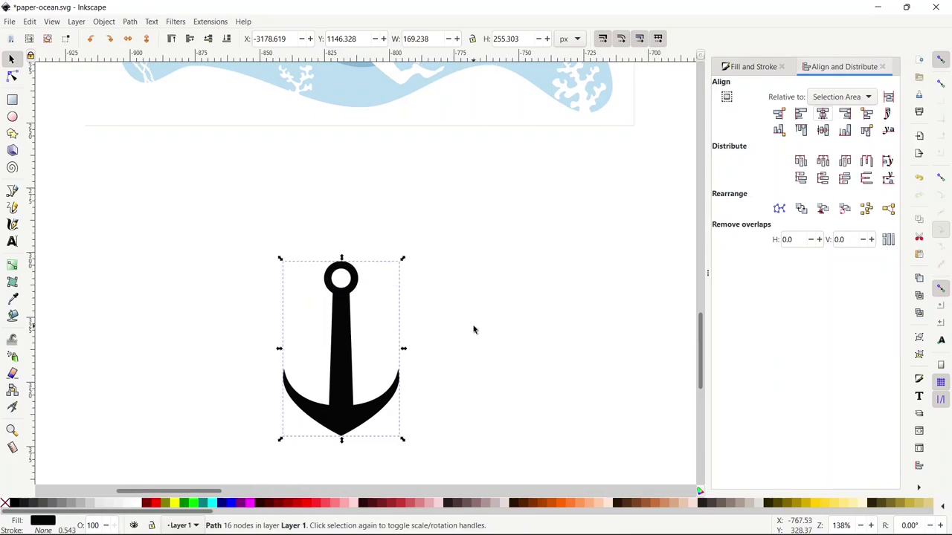
# Draw a crossbar rectangle about 83 by 14 px across the upper shank and a circle about 30 px wide at its left end
pyautogui.press('r')
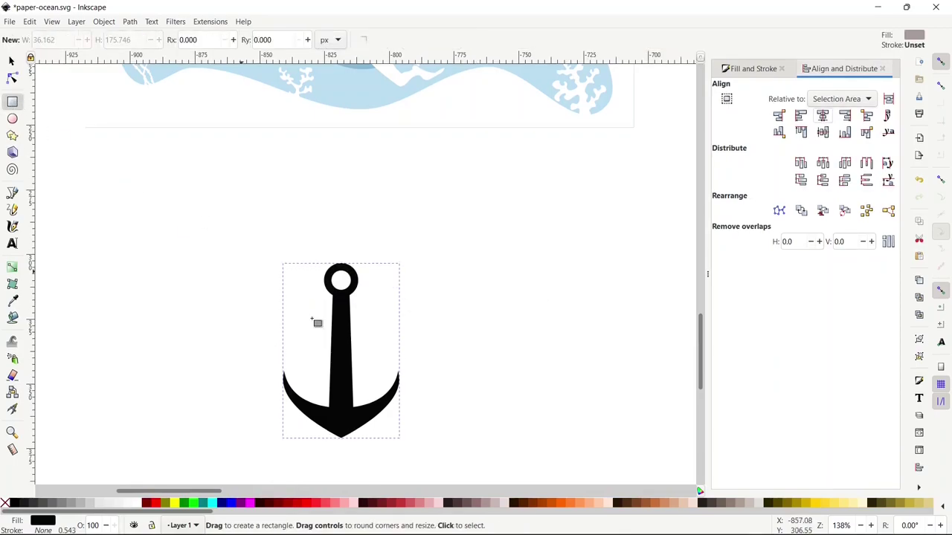
pyautogui.moveTo(312, 315); pyautogui.dragTo(369, 323)
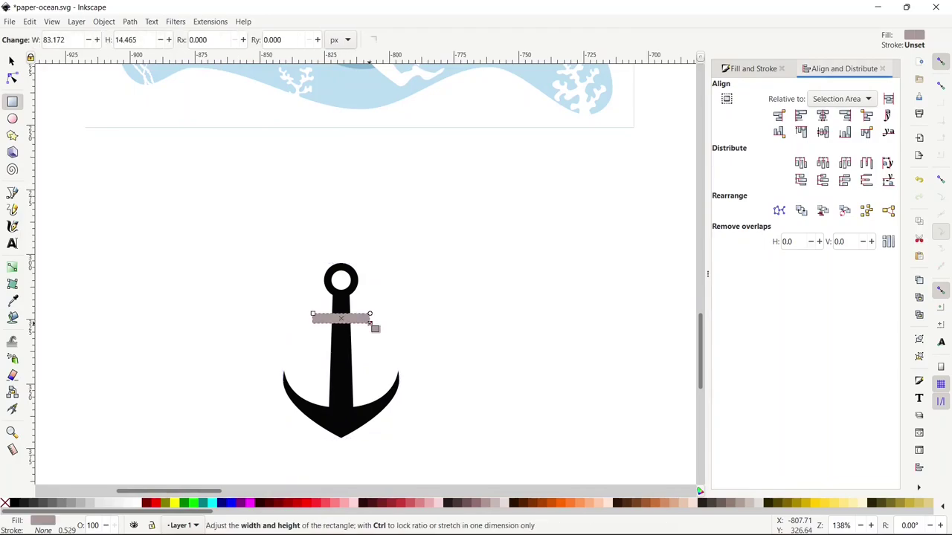
pyautogui.press('e')
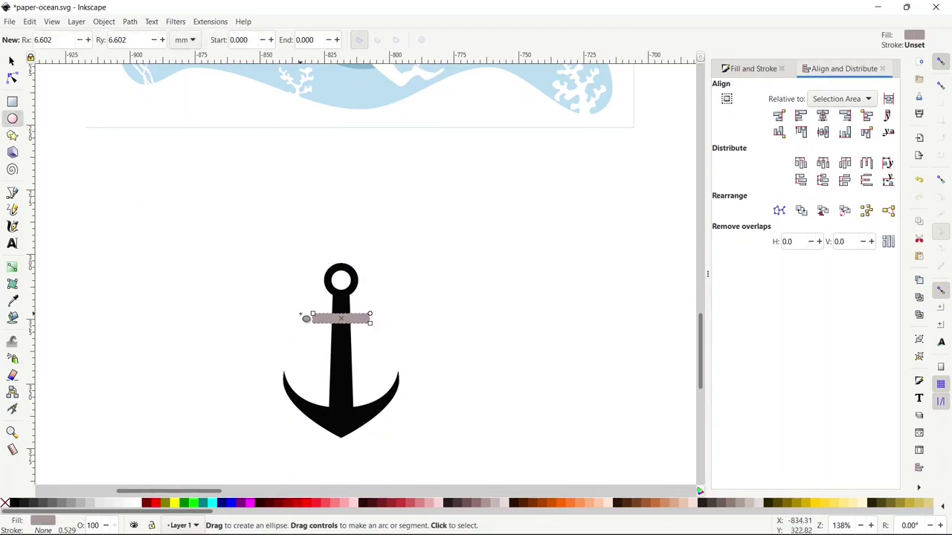
pyautogui.moveTo(288, 307); pyautogui.dragTo(304, 320)
# Centre the end circle and the crossbar rectangle on a common horizontal axis and deselect them
pyautogui.press('s')
pyautogui.keyDown('shift'); pyautogui.click(354, 318); pyautogui.keyUp('shift')
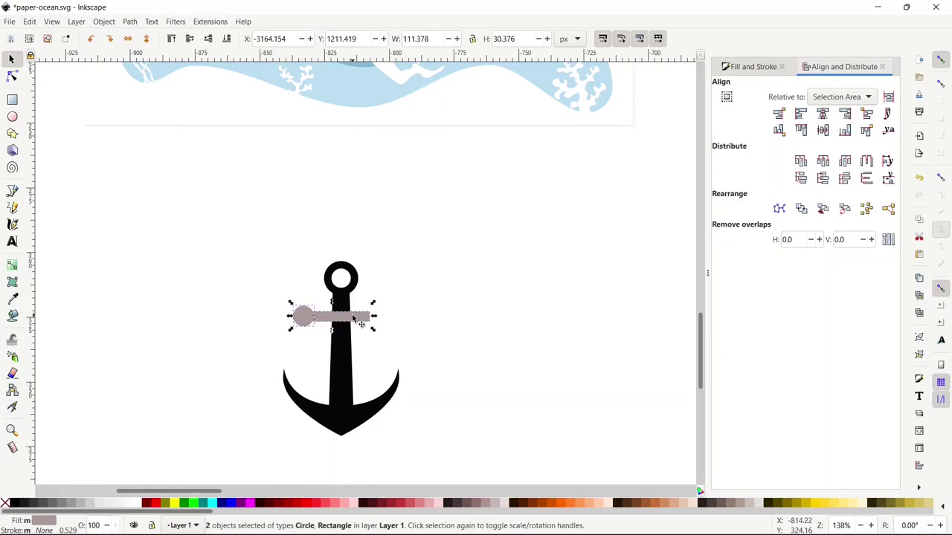
pyautogui.click(823, 130)
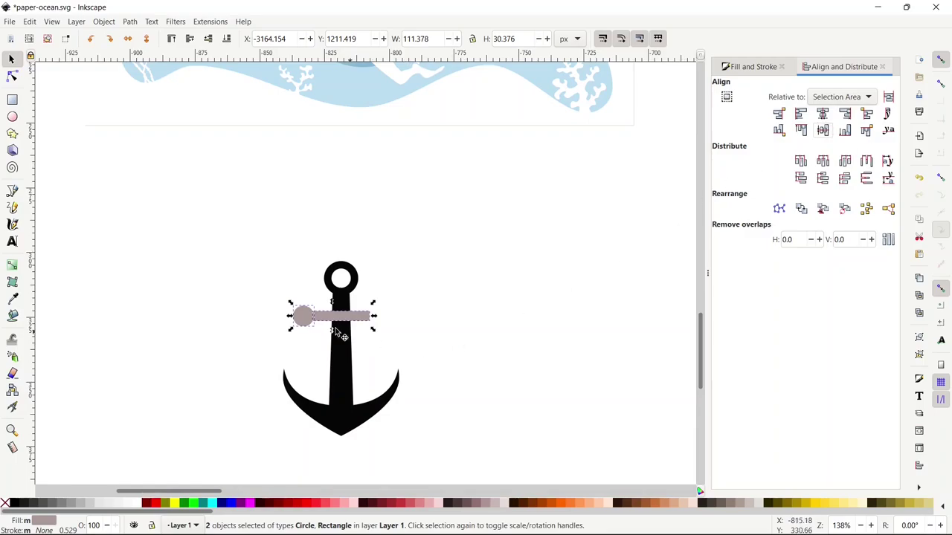
pyautogui.press('Escape')
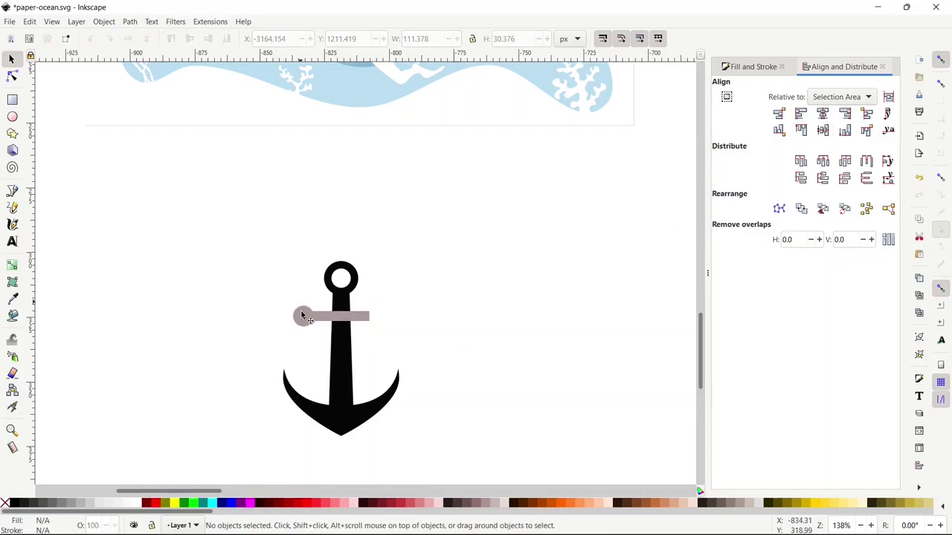
# Duplicate the crossbar's end circle and move the copy horizontally to the bar's right end
pyautogui.click(304, 316)
pyautogui.press('ctrl')
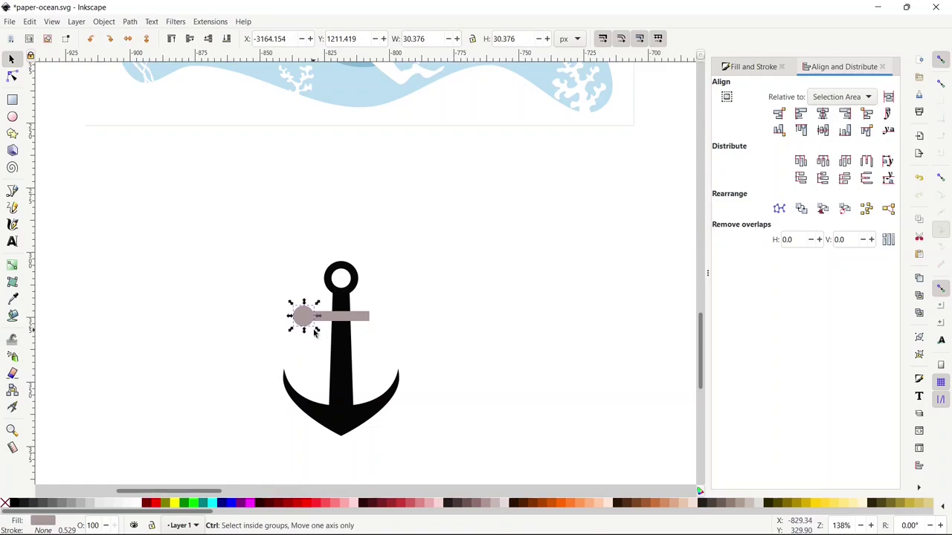
pyautogui.hotkey('ctrl', 'd')
pyautogui.moveTo(314, 332); pyautogui.dragTo(379, 319)
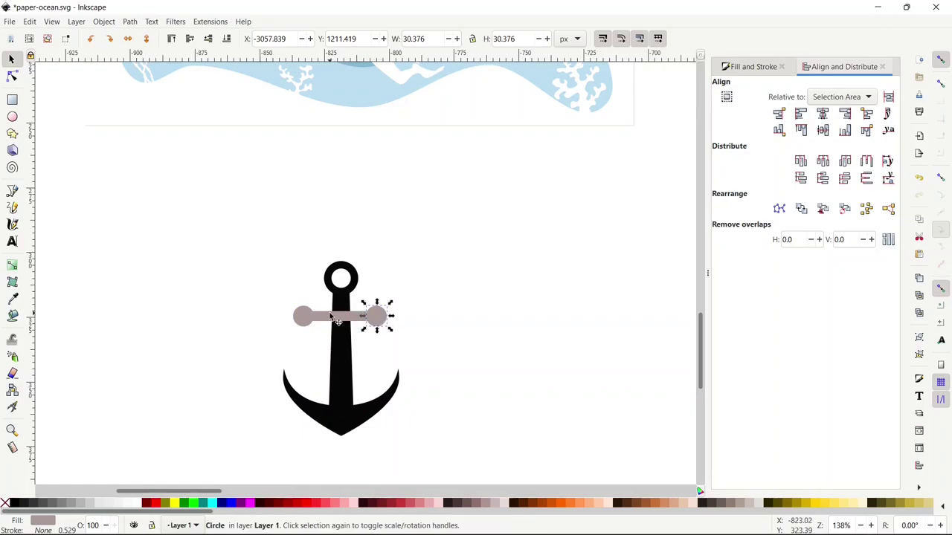
# Unite the crossbar rectangle and its two end circles into one shape
pyautogui.keyDown('shift'); pyautogui.click(333, 319); pyautogui.keyUp('shift')
pyautogui.keyDown('shift'); pyautogui.click(303, 317); pyautogui.keyUp('shift')
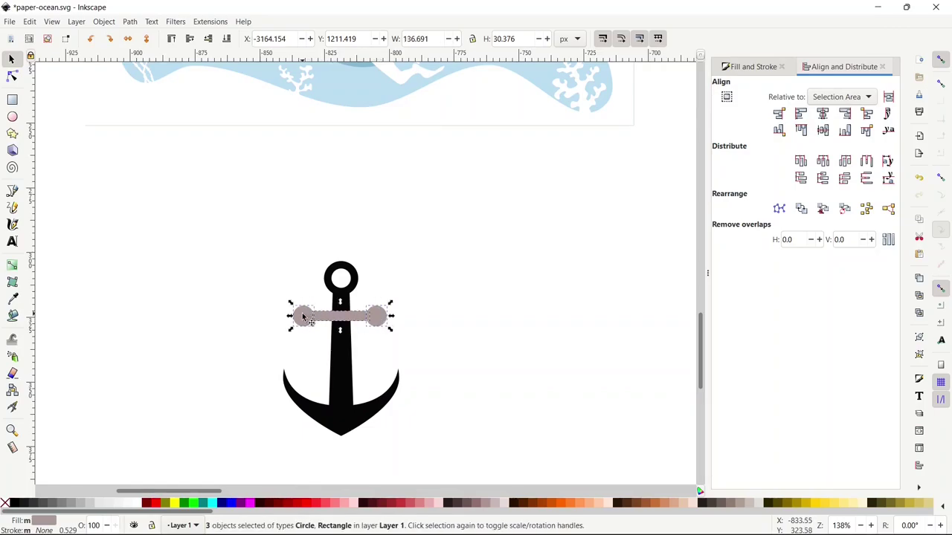
pyautogui.hotkey('ctrl', '+')
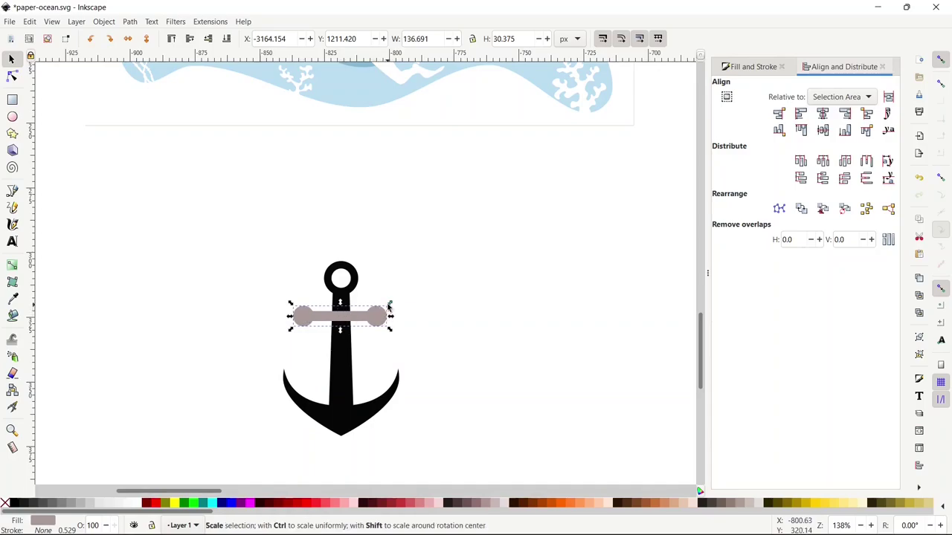
# Scale the crossbar down proportionally to about 117 by 26 px and reposition it across the upper shank
pyautogui.press('ctrl')
pyautogui.moveTo(390, 305); pyautogui.dragTo(386, 307)
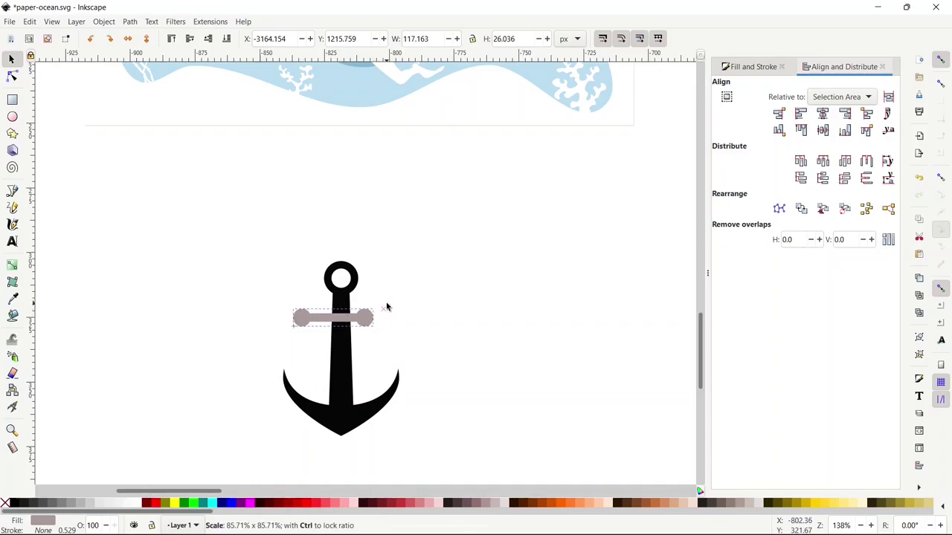
pyautogui.moveTo(326, 321); pyautogui.dragTo(332, 323)
# Centre the crossbar on the anchor's vertical axis and unite the two shapes
pyautogui.keyDown('shift'); pyautogui.click(344, 372); pyautogui.keyUp('shift')
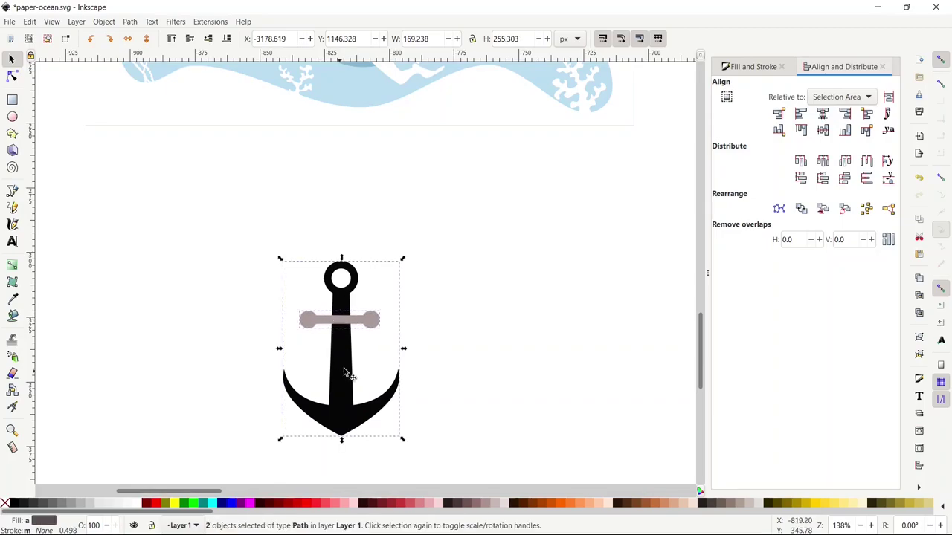
pyautogui.click(822, 113)
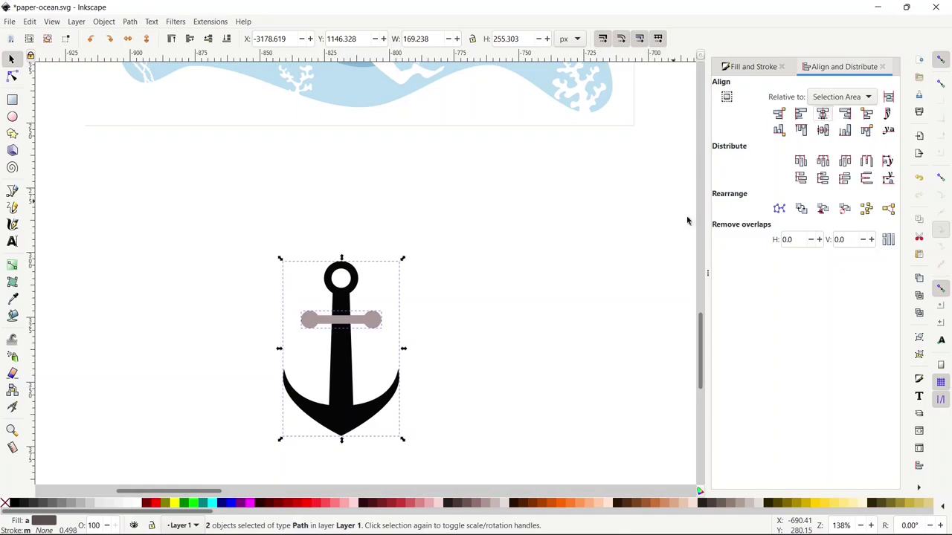
pyautogui.hotkey('ctrl', '+')
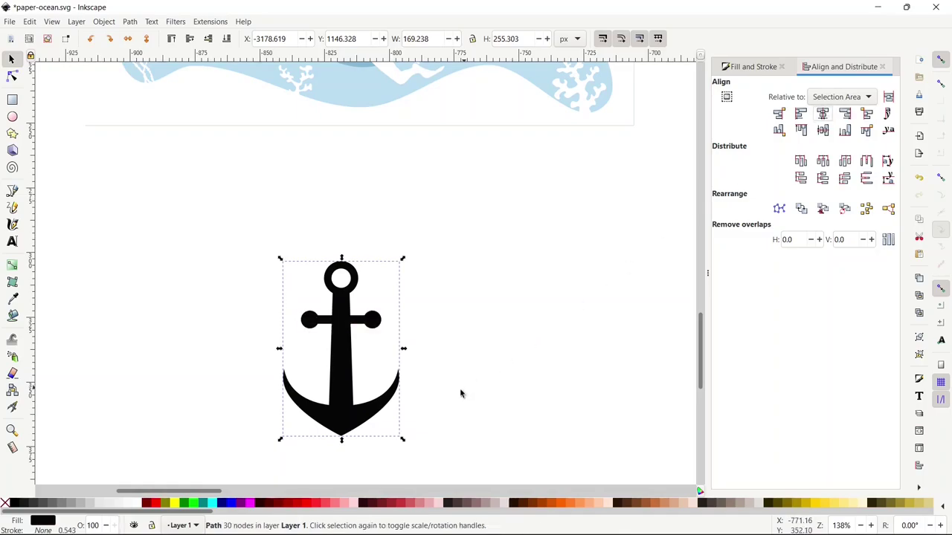
# Draw a small upright three-cornered polygon in the empty area left of the anchor
pyautogui.press('z')
pyautogui.click(340, 402)
pyautogui.press('space')
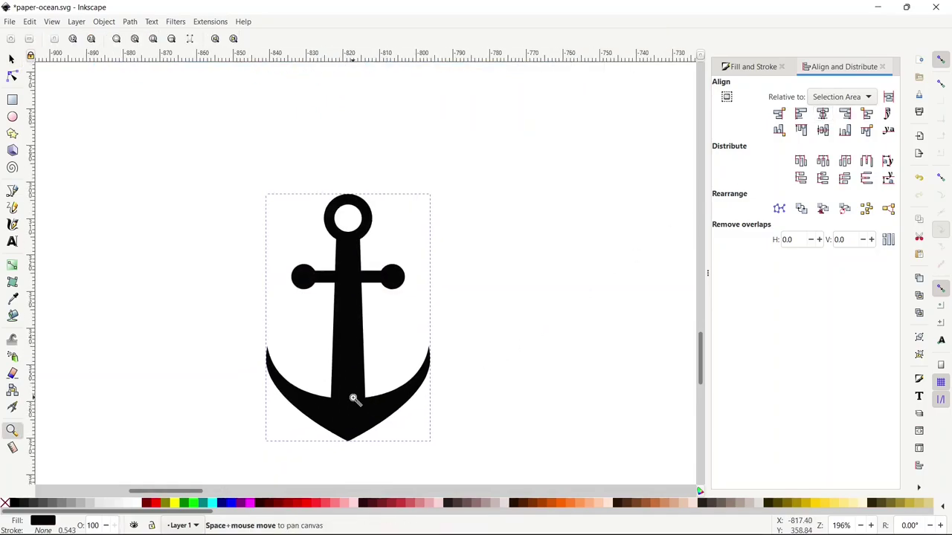
pyautogui.click(11, 133)
pyautogui.moveTo(196, 290)
pyautogui.mouseDown()
pyautogui.moveTo(231, 323)
pyautogui.moveTo(212, 287)
pyautogui.mouseUp()
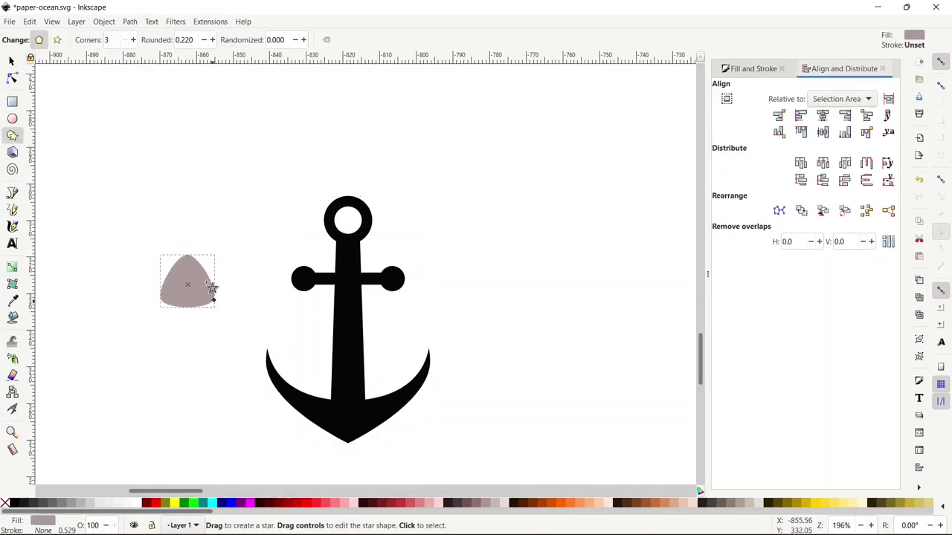
# Reduce the triangle's corner rounding to 0.1 and further until its corners are only barely rounded
pyautogui.click(190, 39)
pyautogui.write('0.1')
pyautogui.press('Return')
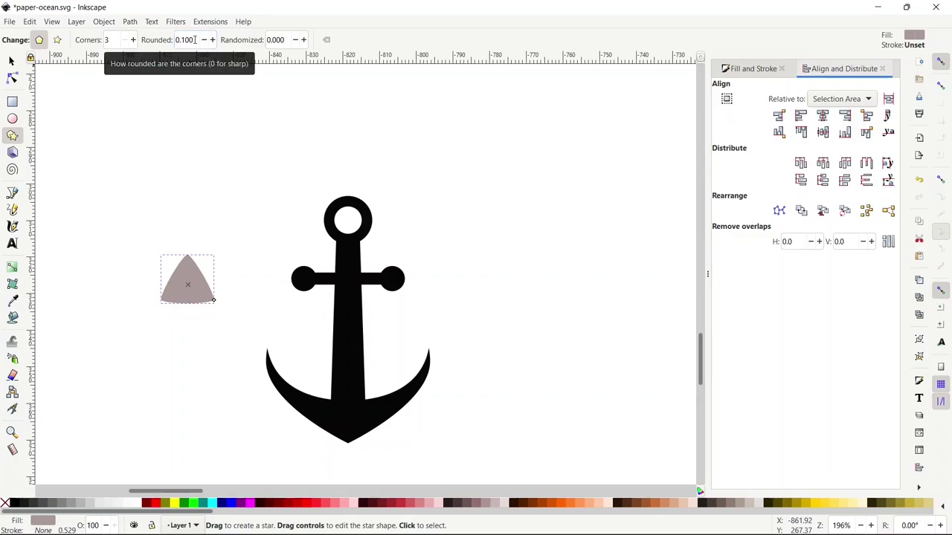
pyautogui.click(195, 40)
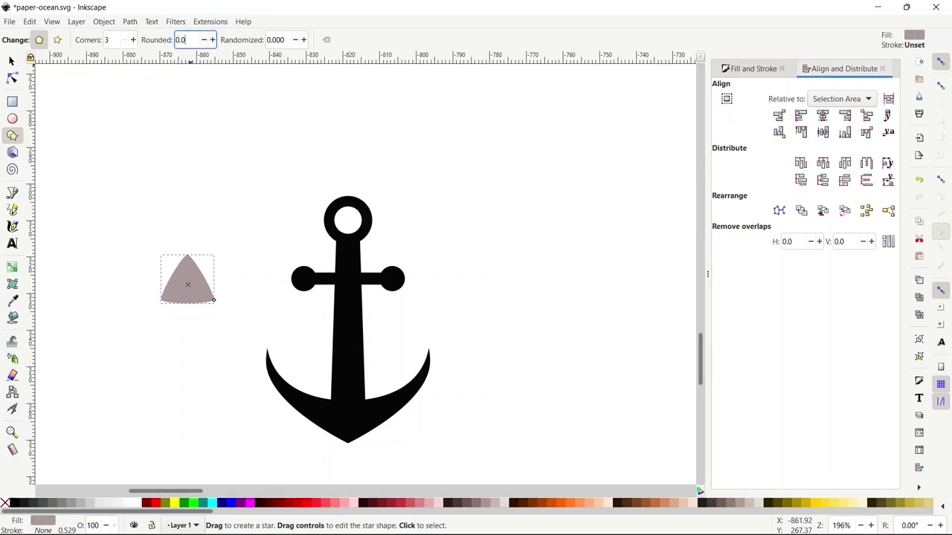
pyautogui.press('Return')
pyautogui.click(11, 60)
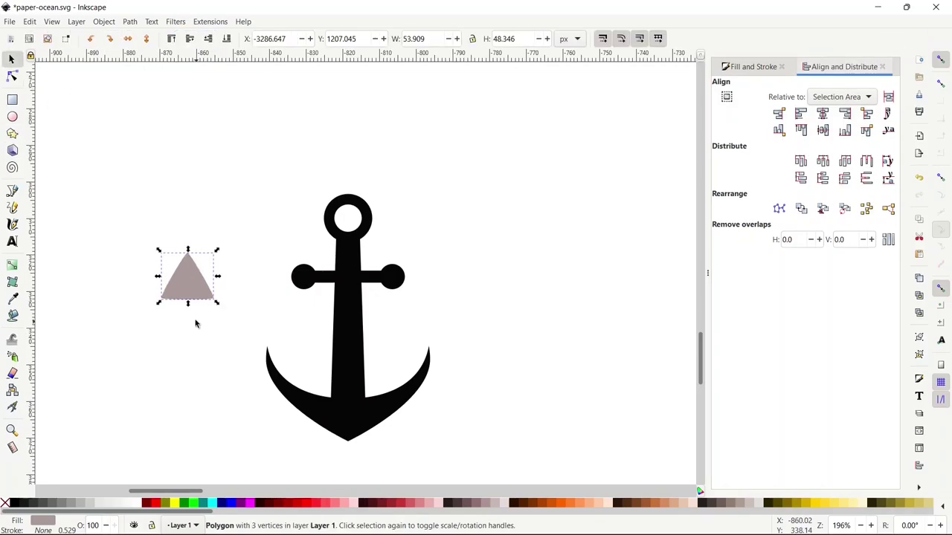
# Fit the triangle on the anchor's left arm tip, tilted slightly and scaled to about 37 px high, and mirror a copy onto the right tip
pyautogui.moveTo(193, 281); pyautogui.dragTo(275, 352)
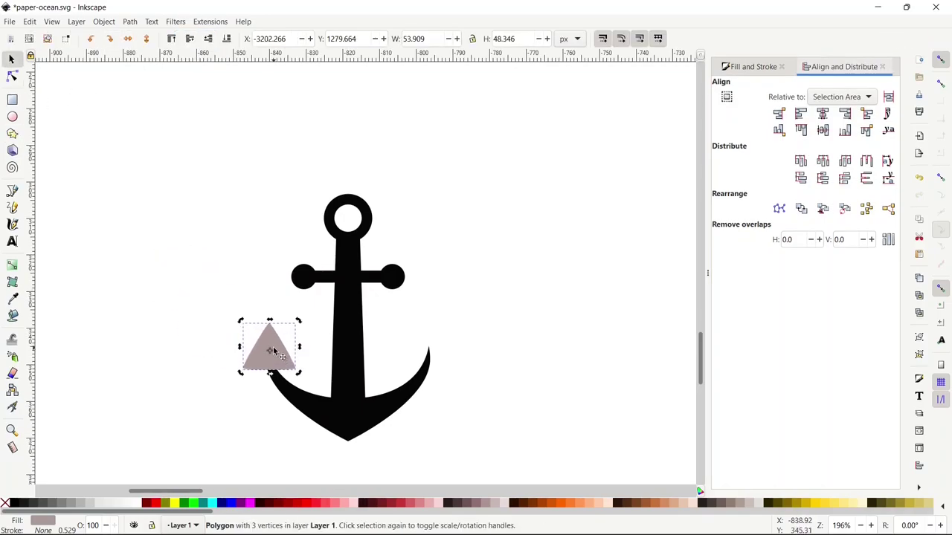
pyautogui.click(241, 324)
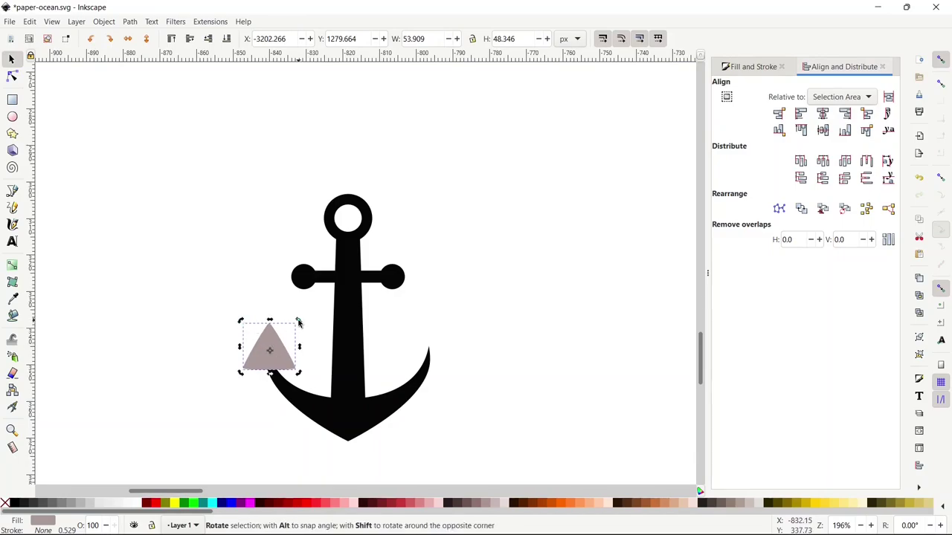
pyautogui.moveTo(298, 322); pyautogui.dragTo(434, 343)
pyautogui.hotkey('ctrl', 'd')
# Unite both arm-tip triangles with the anchor into a single silhouette and deselect it
pyautogui.keyDown('shift'); pyautogui.click(274, 350); pyautogui.keyUp('shift')
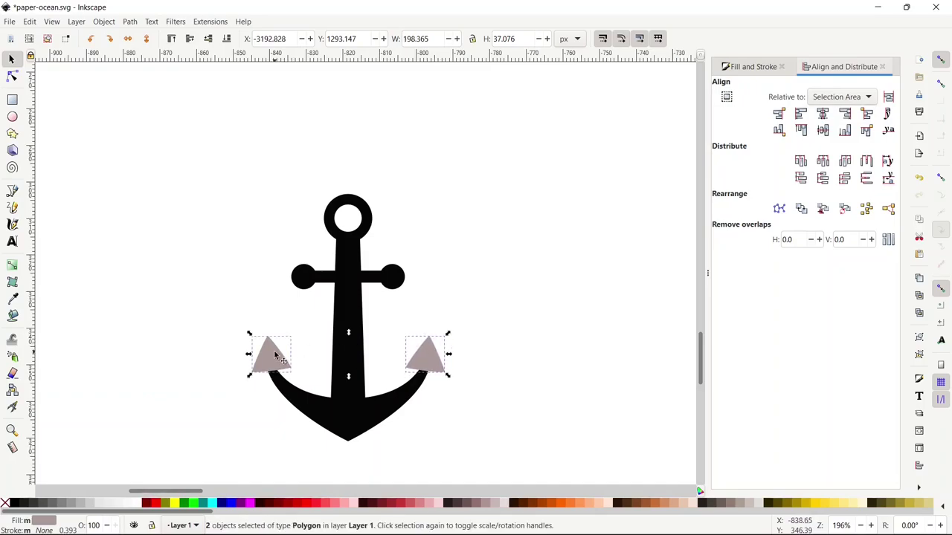
pyautogui.keyDown('shift'); pyautogui.click(339, 421); pyautogui.keyUp('shift')
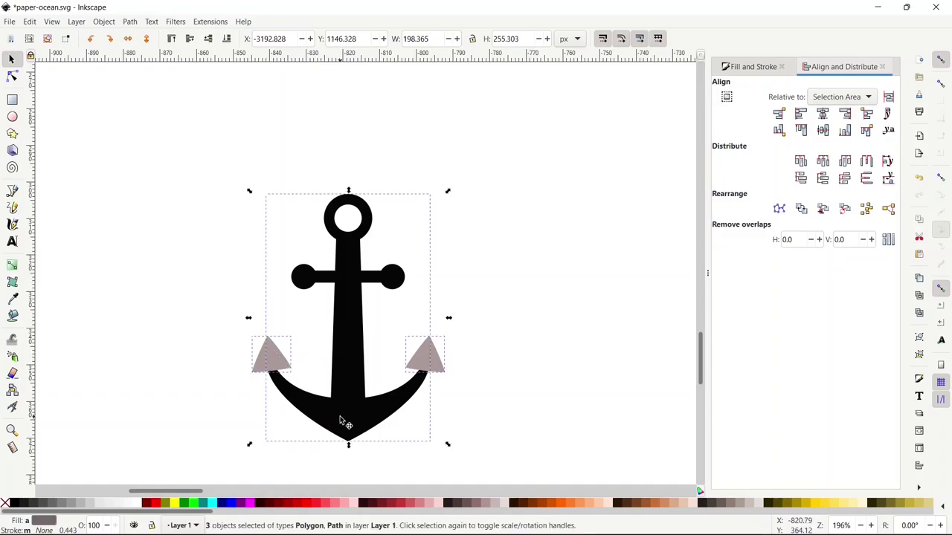
pyautogui.hotkey('ctrl', '+')
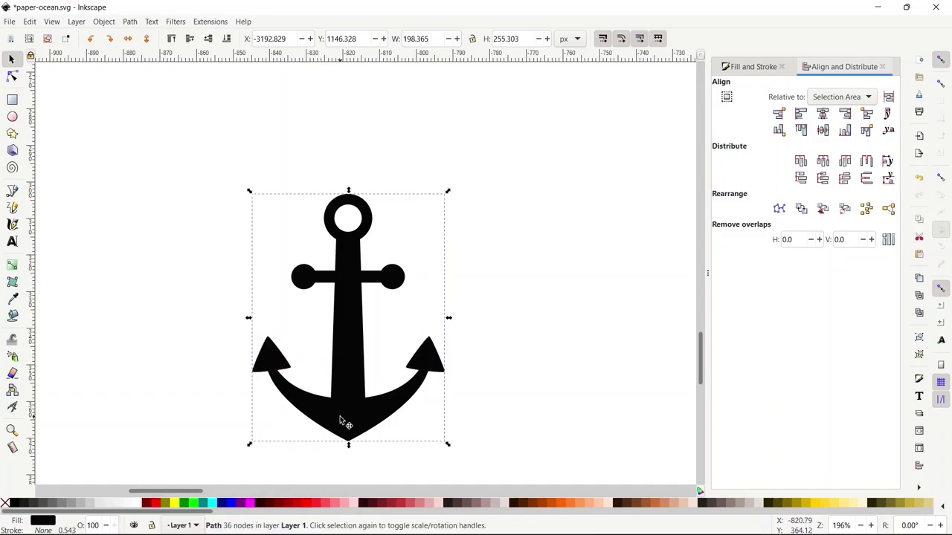
pyautogui.press('z')
pyautogui.keyDown('shift'); pyautogui.click(494, 404); pyautogui.keyUp('shift')
pyautogui.keyDown('shift'); pyautogui.click(495, 404); pyautogui.keyUp('shift')
pyautogui.press('space')
pyautogui.moveTo(492, 367); pyautogui.dragTo(428, 420)
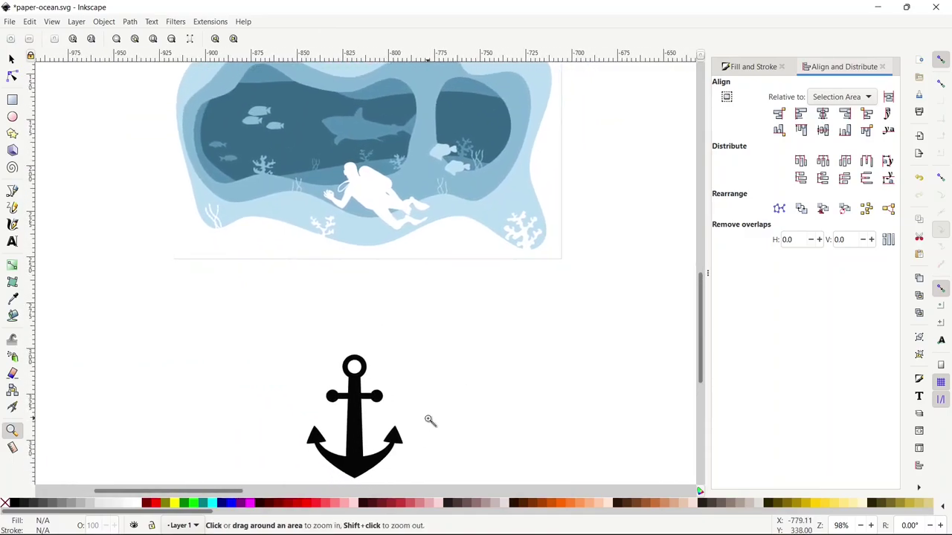
pyautogui.press('s')
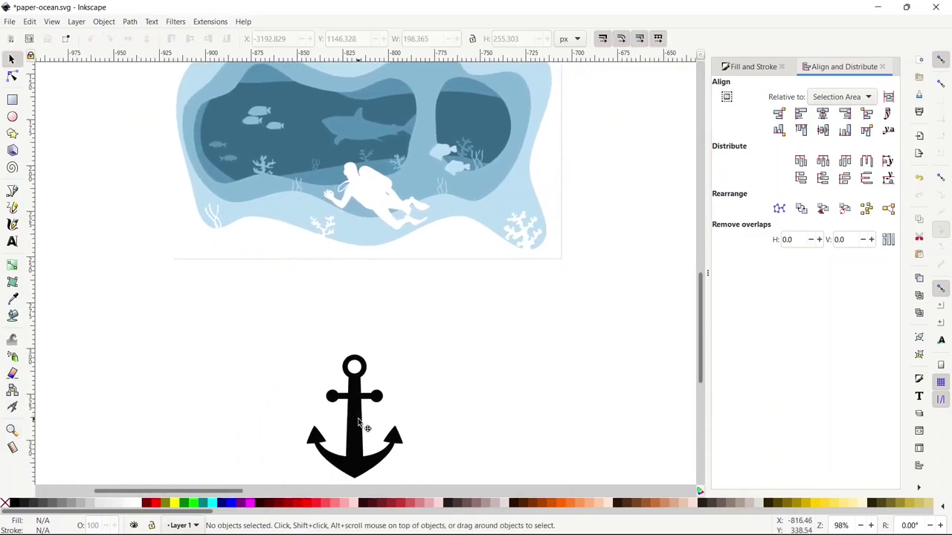
# Scale the anchor down and place it over the seabed in the lower-left part of the ocean scene
pyautogui.moveTo(363, 424); pyautogui.dragTo(335, 320)
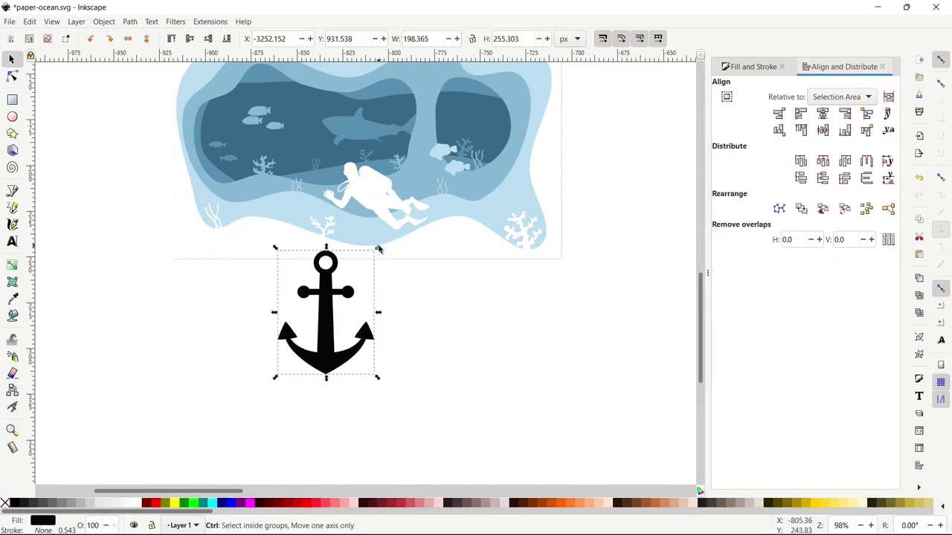
pyautogui.moveTo(378, 247); pyautogui.dragTo(343, 317)
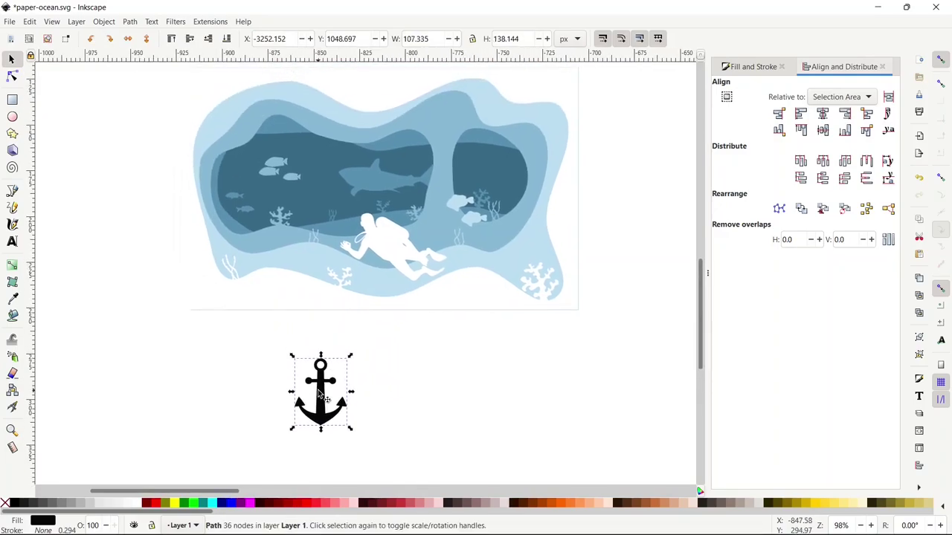
pyautogui.moveTo(323, 388); pyautogui.dragTo(275, 319)
pyautogui.press('z')
pyautogui.click(296, 241)
pyautogui.click(301, 242)
pyautogui.press('s')
pyautogui.moveTo(264, 250); pyautogui.dragTo(232, 296)
# Tilt the anchor so its ring leans left and fit it, under about 66 px wide, on the light blue seabed
pyautogui.click(196, 319)
pyautogui.moveTo(156, 287); pyautogui.dragTo(138, 308)
pyautogui.moveTo(218, 378); pyautogui.dragTo(205, 330)
pyautogui.moveTo(224, 246); pyautogui.dragTo(221, 253)
pyautogui.click(183, 295)
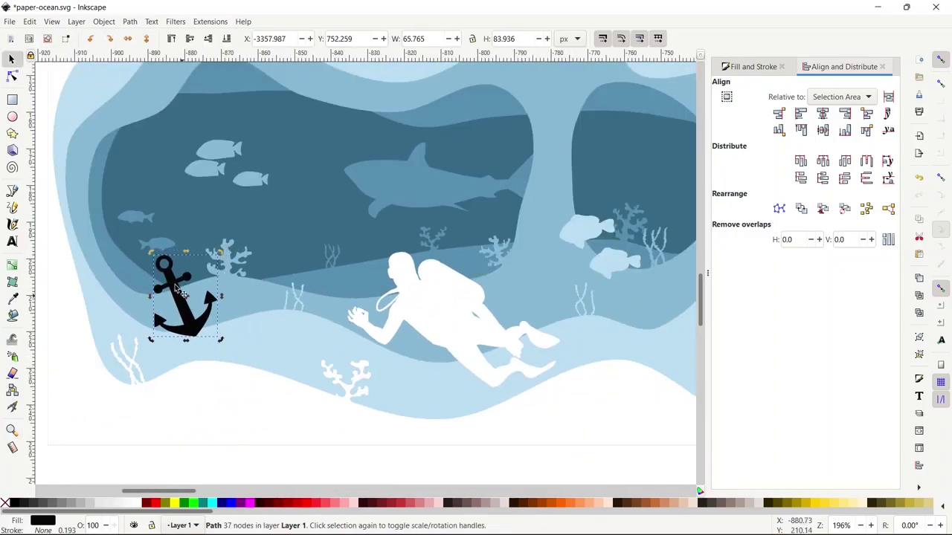
pyautogui.moveTo(150, 251)
pyautogui.mouseDown()
pyautogui.moveTo(144, 264)
pyautogui.moveTo(149, 258)
pyautogui.mouseUp()
pyautogui.moveTo(178, 312); pyautogui.dragTo(171, 312)
# Unite the anchor with the lightest blue layer so it becomes part of that layer's silhouette
pyautogui.keyDown('shift'); pyautogui.click(263, 345); pyautogui.keyUp('shift')
pyautogui.hotkey('ctrl', '+')
pyautogui.press('z')
pyautogui.keyDown('shift'); pyautogui.click(281, 349); pyautogui.keyUp('shift')
pyautogui.keyDown('shift'); pyautogui.click(284, 350); pyautogui.keyUp('shift')
pyautogui.press('space')
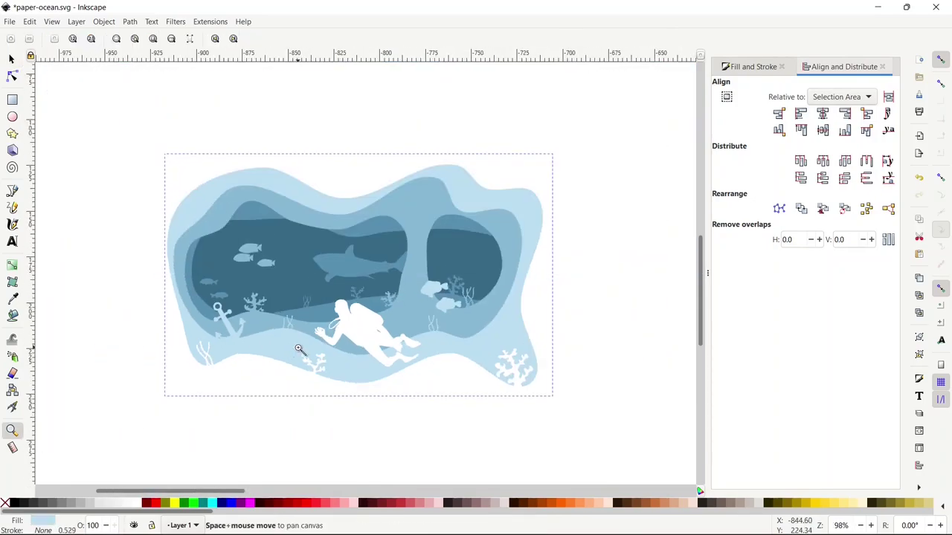
pyautogui.moveTo(300, 350); pyautogui.dragTo(284, 333)
pyautogui.press('s')
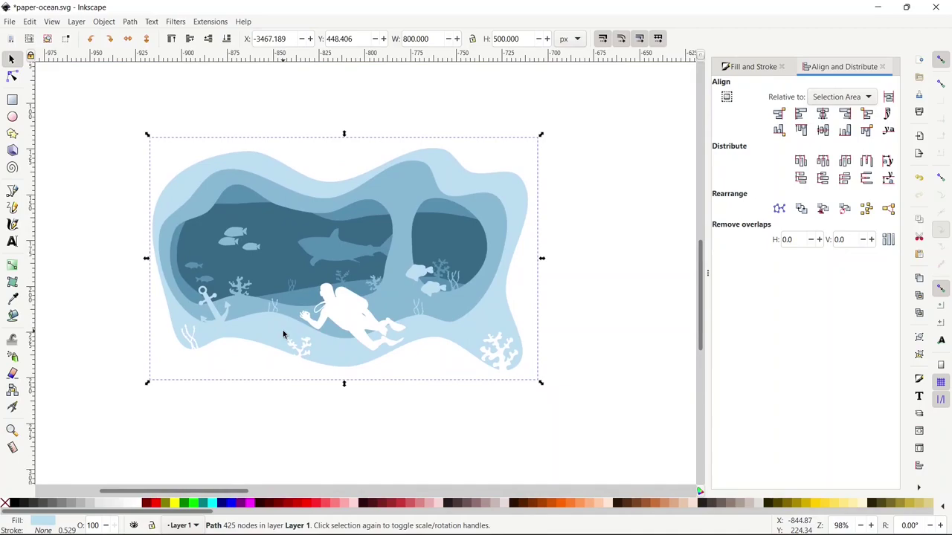
# Select all five artwork layers and start a black Drop Shadow filter at 56% opacity with live preview enabled
pyautogui.moveTo(111, 103); pyautogui.dragTo(599, 415)
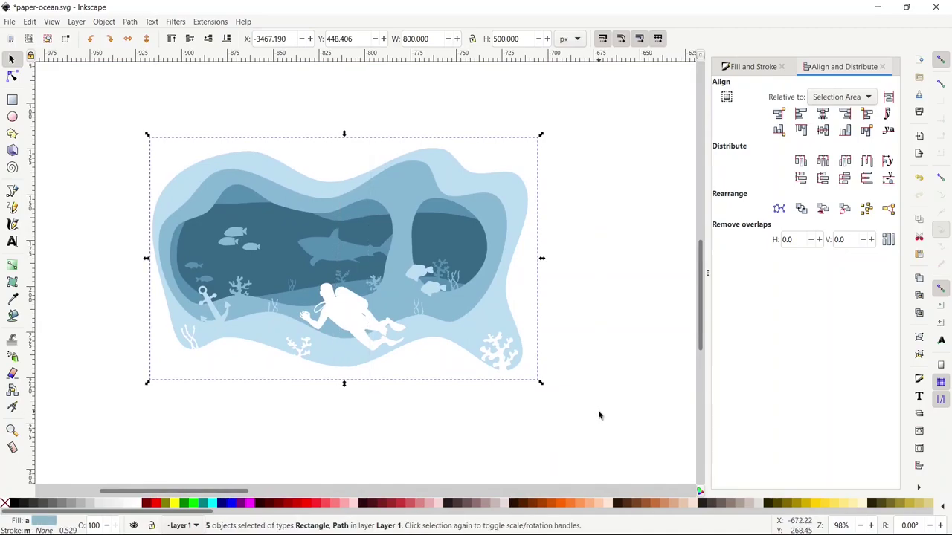
pyautogui.click(175, 21)
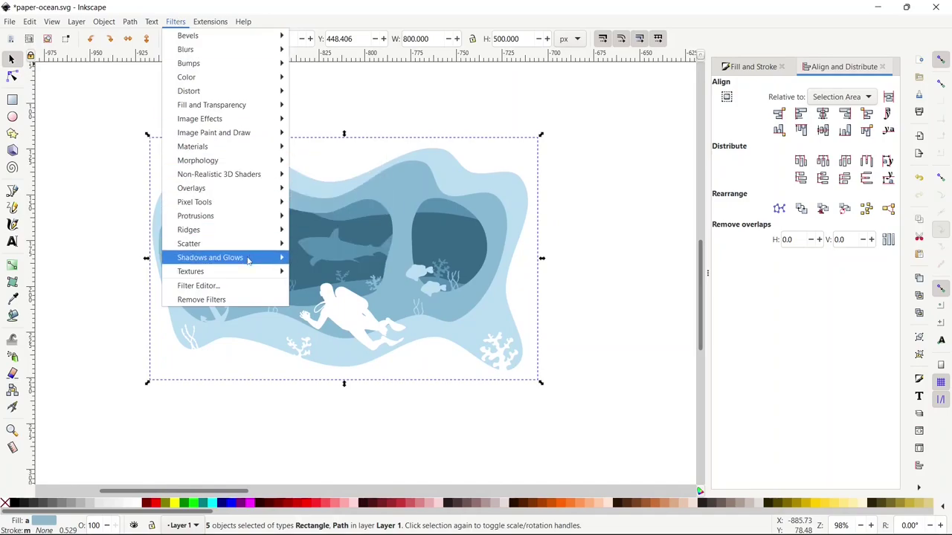
pyautogui.moveTo(250, 259)
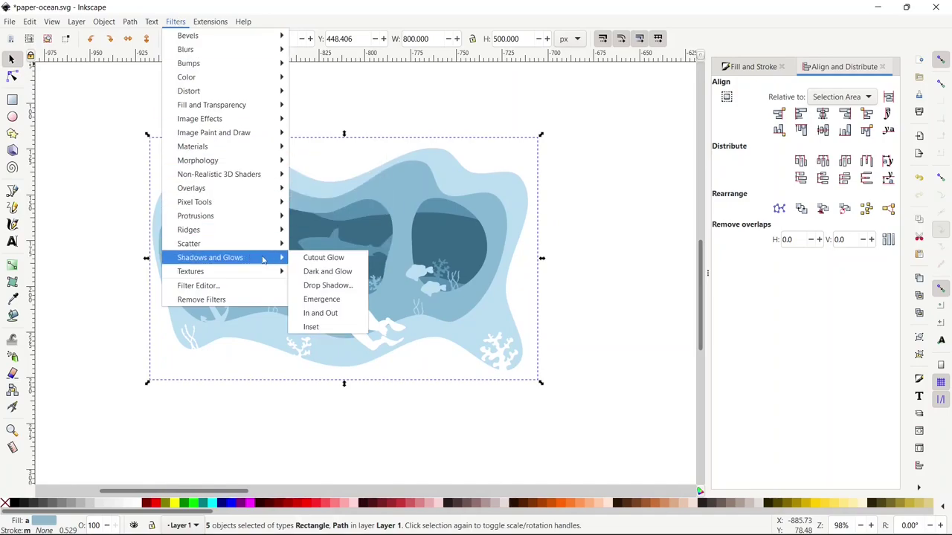
pyautogui.click(338, 284)
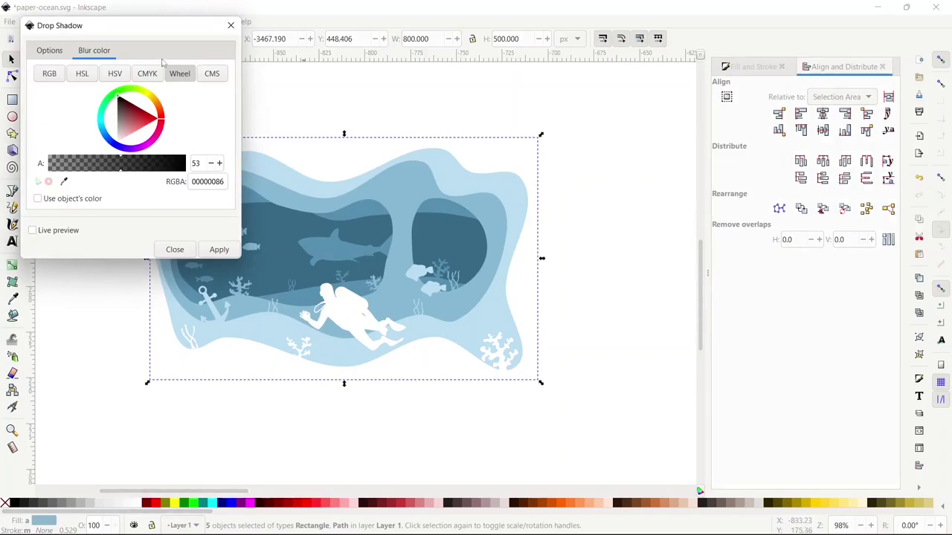
pyautogui.moveTo(139, 29); pyautogui.dragTo(663, 50)
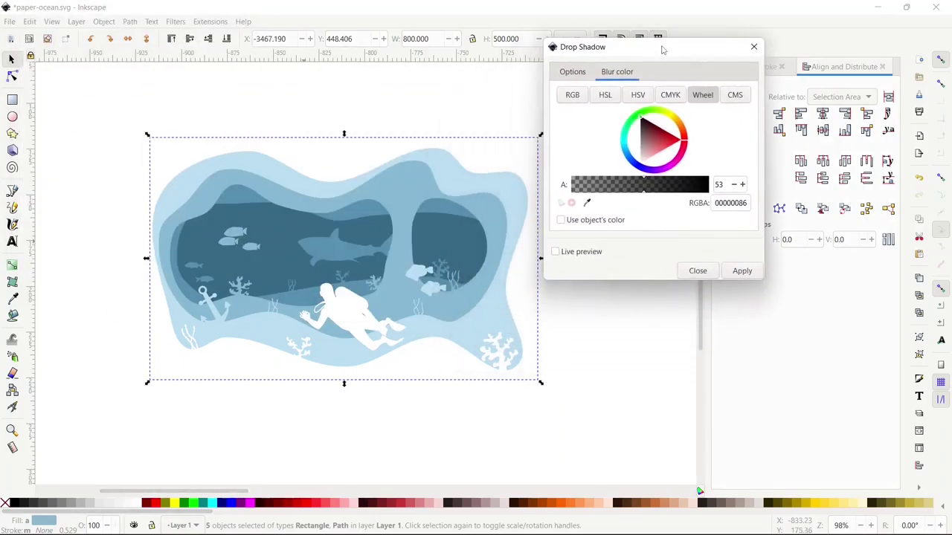
pyautogui.click(555, 252)
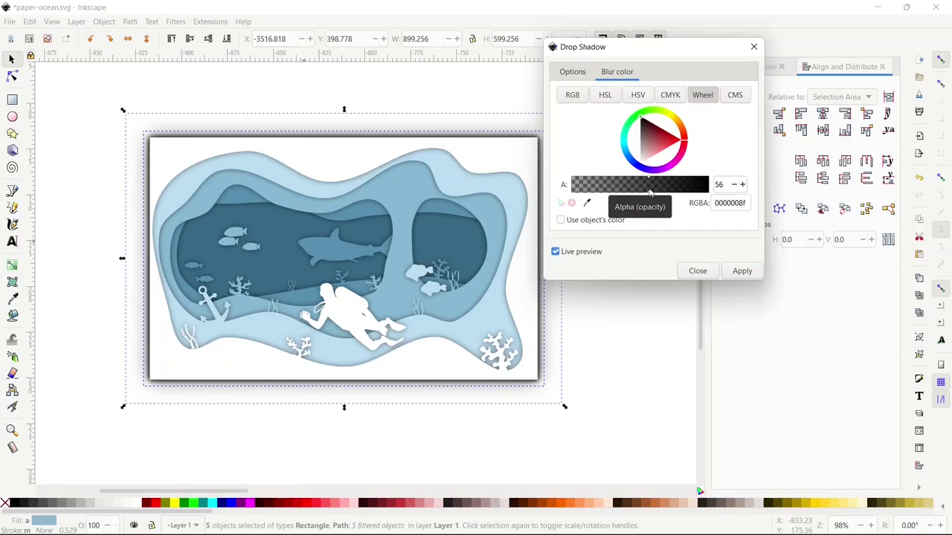
# Set the drop shadow's blur radius to 10 px, apply it to all layers, and deselect them
pyautogui.click(580, 72)
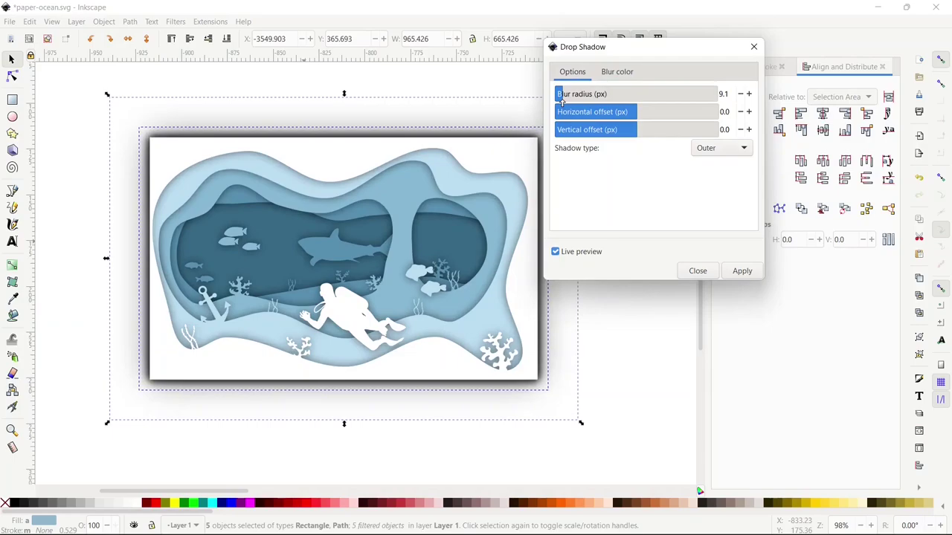
pyautogui.click(566, 99)
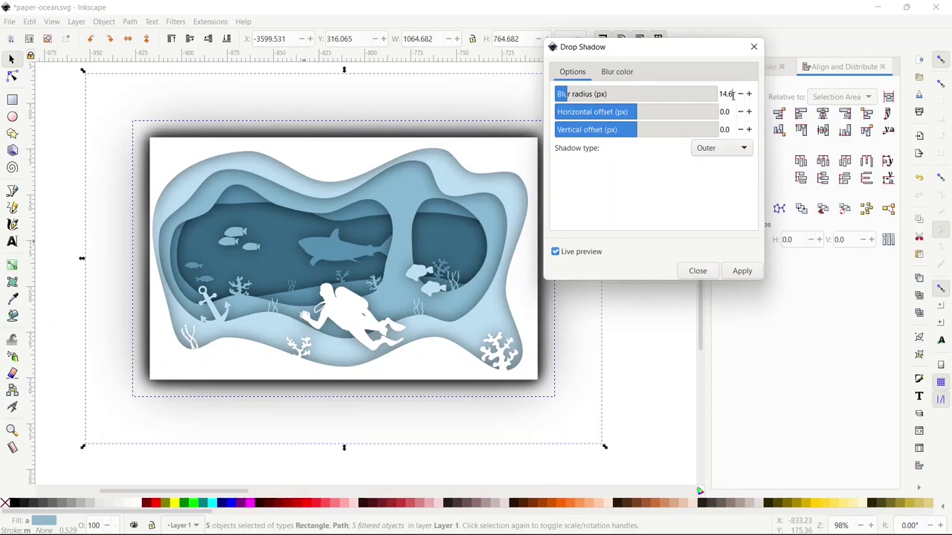
pyautogui.moveTo(732, 94); pyautogui.dragTo(710, 99)
pyautogui.write('10')
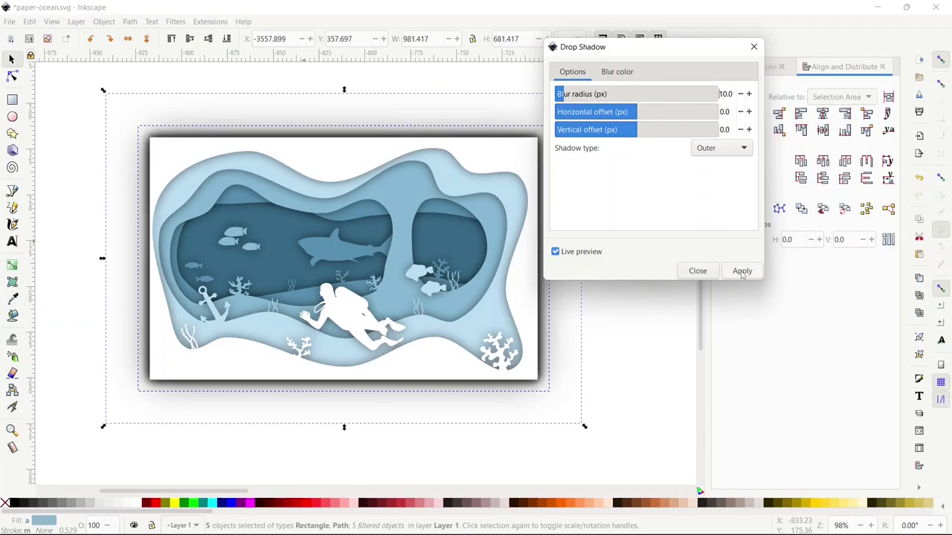
pyautogui.click(742, 272)
pyautogui.click(753, 47)
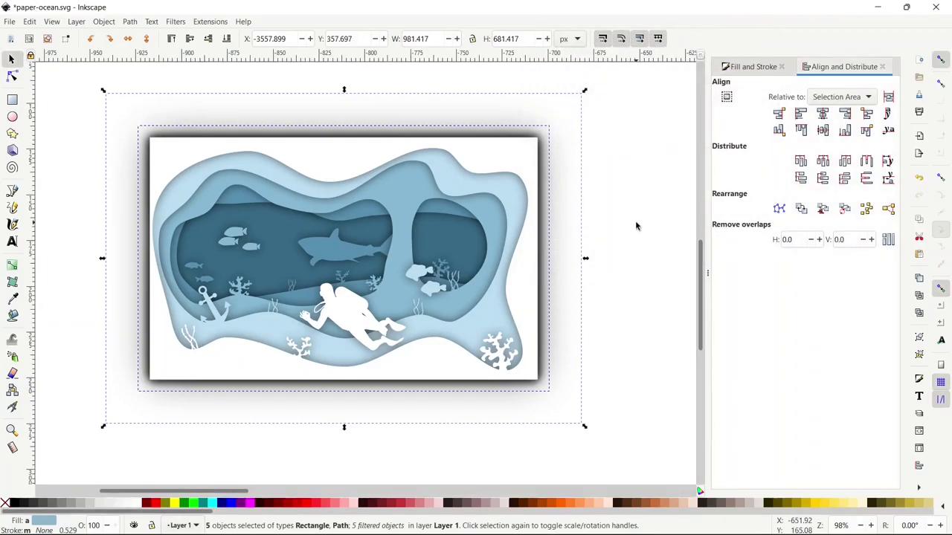
pyautogui.click(636, 225)
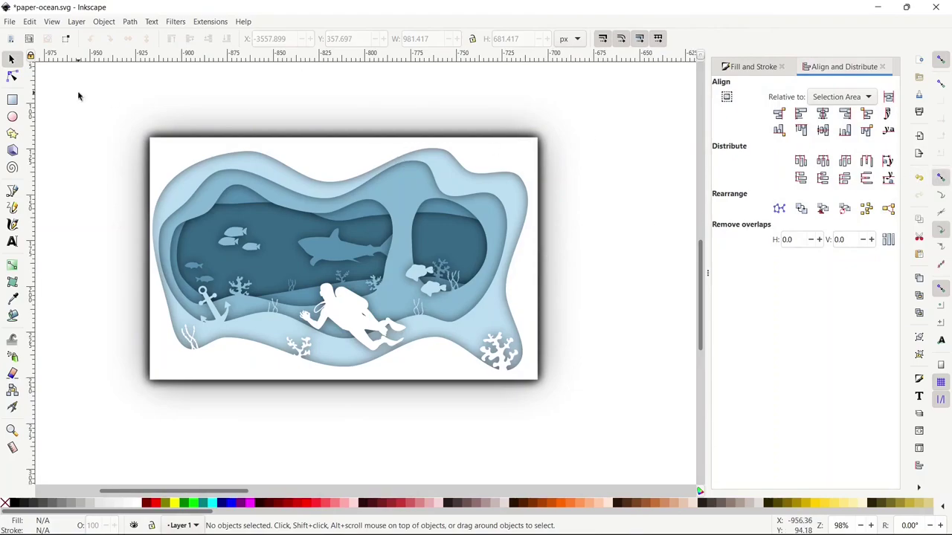
# Draw an 800 × 500 px rectangle exactly over the white frame and remove its fill
pyautogui.click(12, 99)
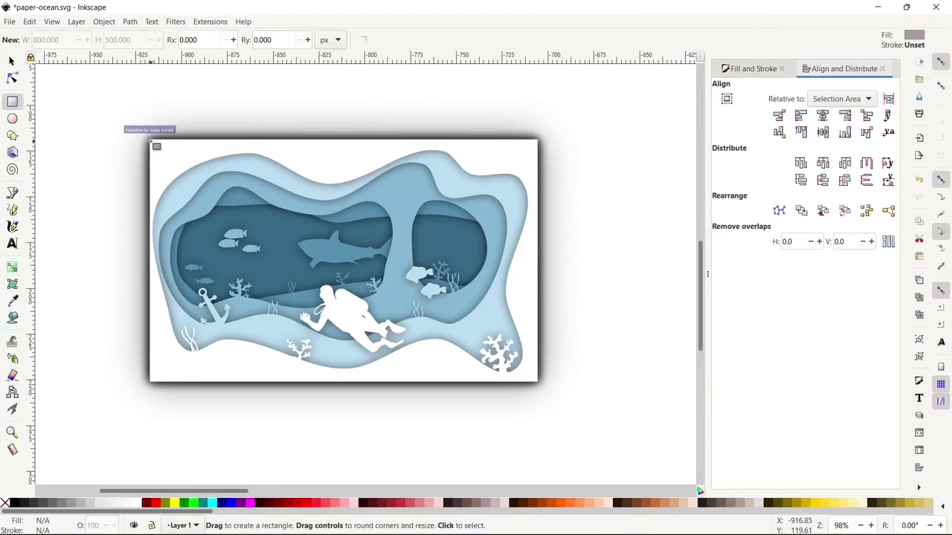
pyautogui.moveTo(150, 141)
pyautogui.mouseDown()
pyautogui.moveTo(219, 186)
pyautogui.moveTo(514, 330)
pyautogui.moveTo(540, 382)
pyautogui.mouseUp()
pyautogui.click(751, 68)
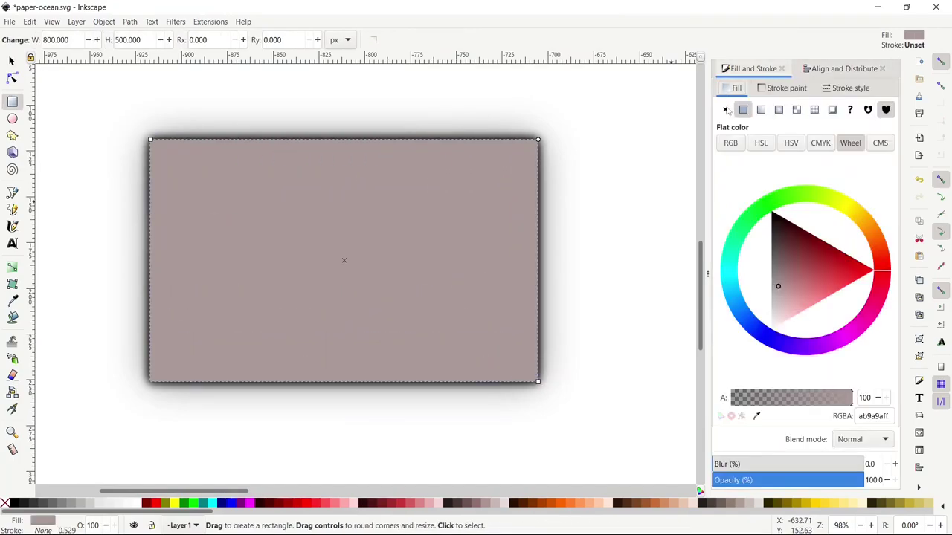
pyautogui.click(726, 110)
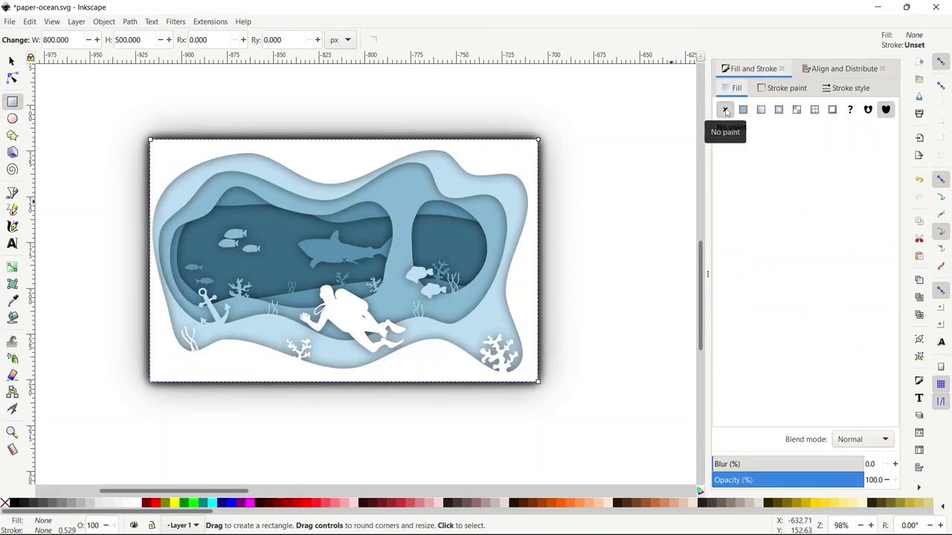
# Clip all the shadowed layers to the unfilled rectangle to cut off the shadow outside the frame
pyautogui.press('s')
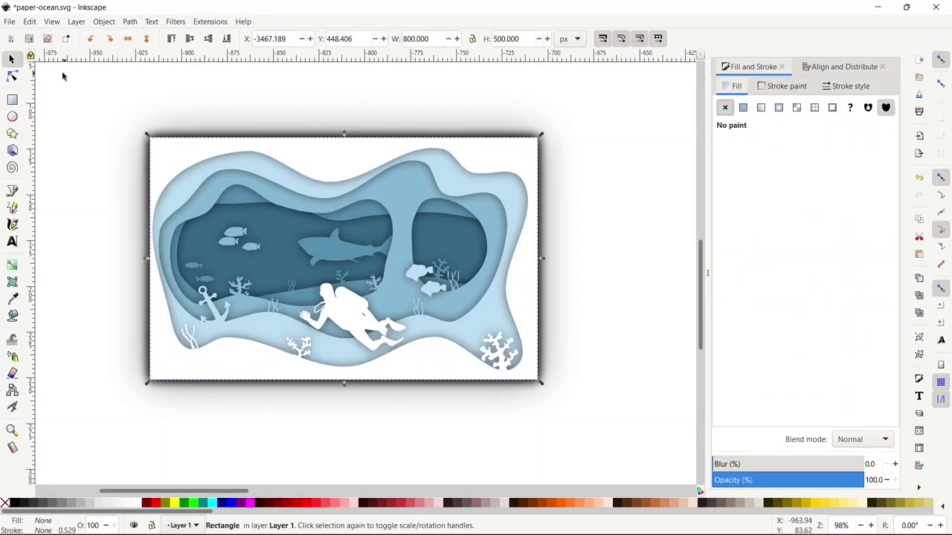
pyautogui.moveTo(63, 76); pyautogui.dragTo(593, 425)
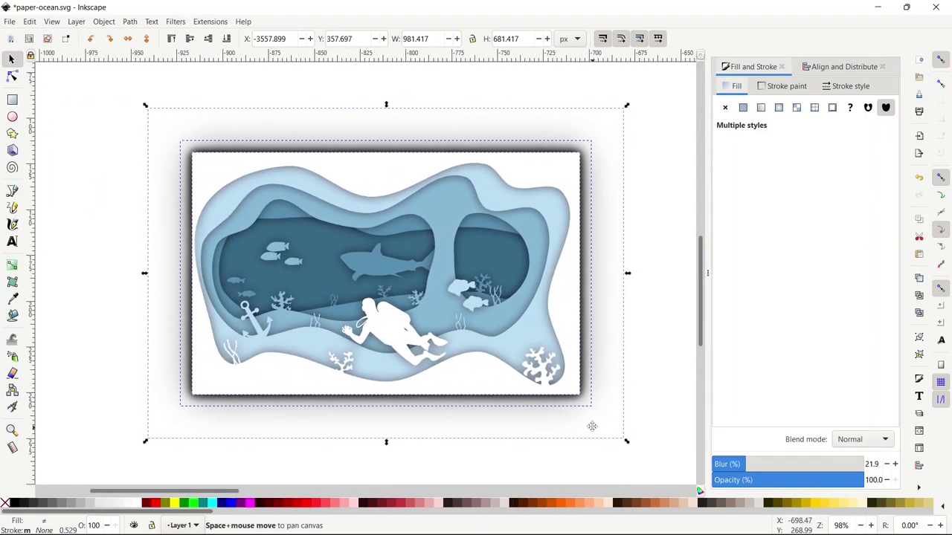
pyautogui.click(103, 22)
pyautogui.moveTo(158, 163)
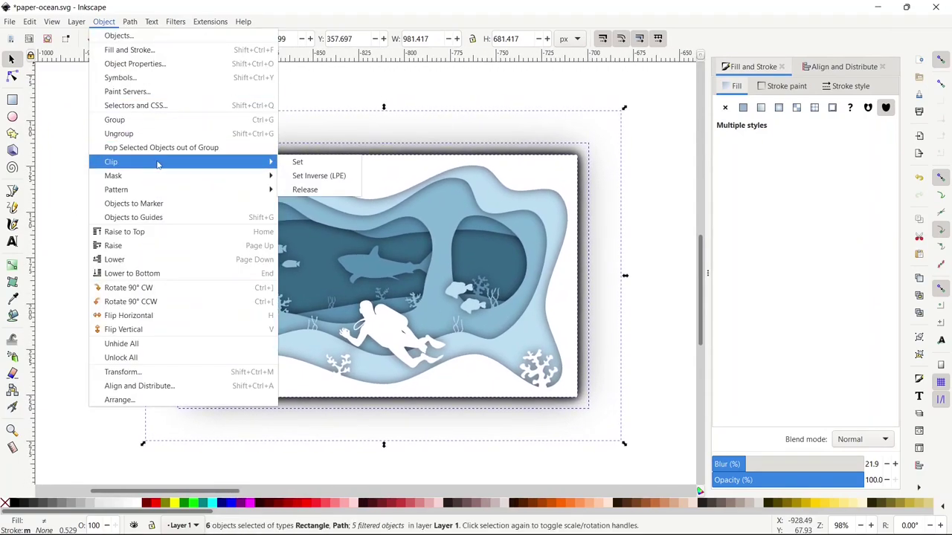
pyautogui.click(297, 162)
pyautogui.press('z')
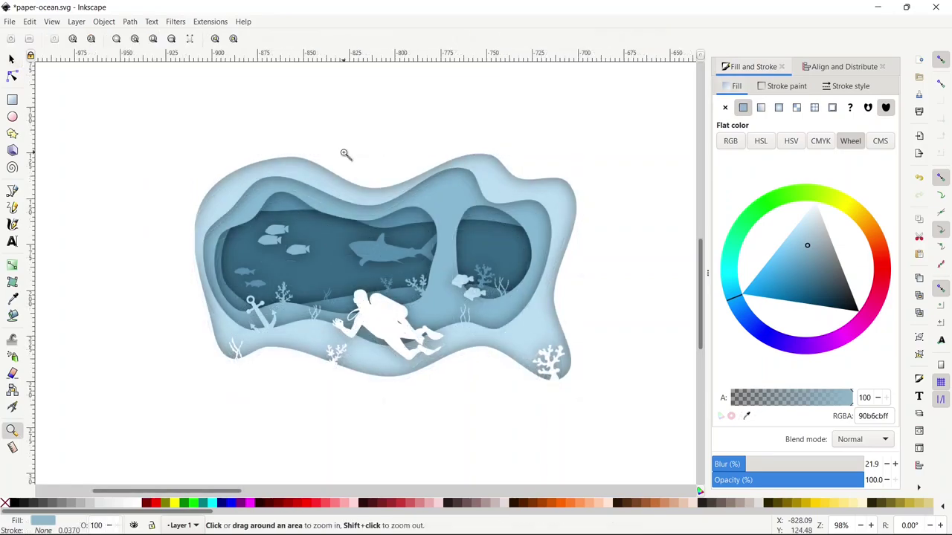
pyautogui.click(346, 154)
pyautogui.moveTo(351, 157); pyautogui.dragTo(317, 117)
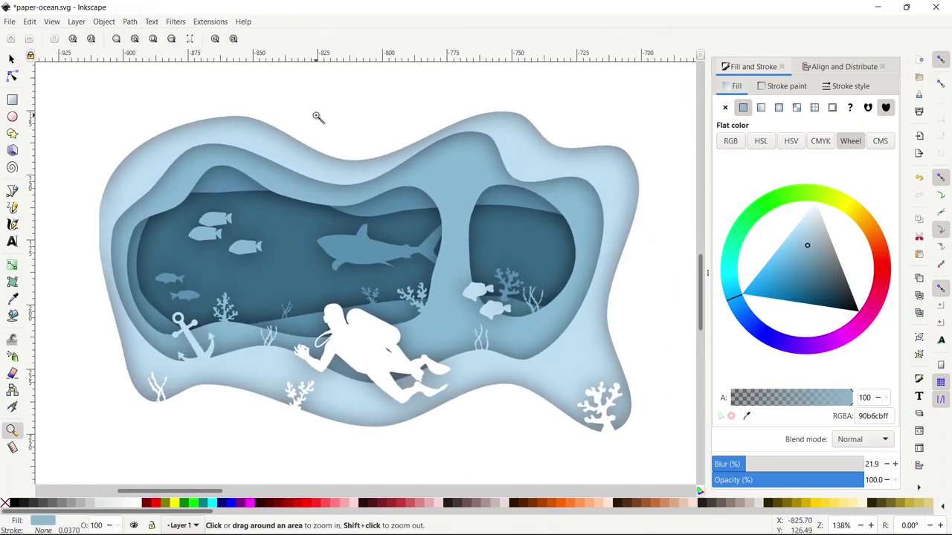